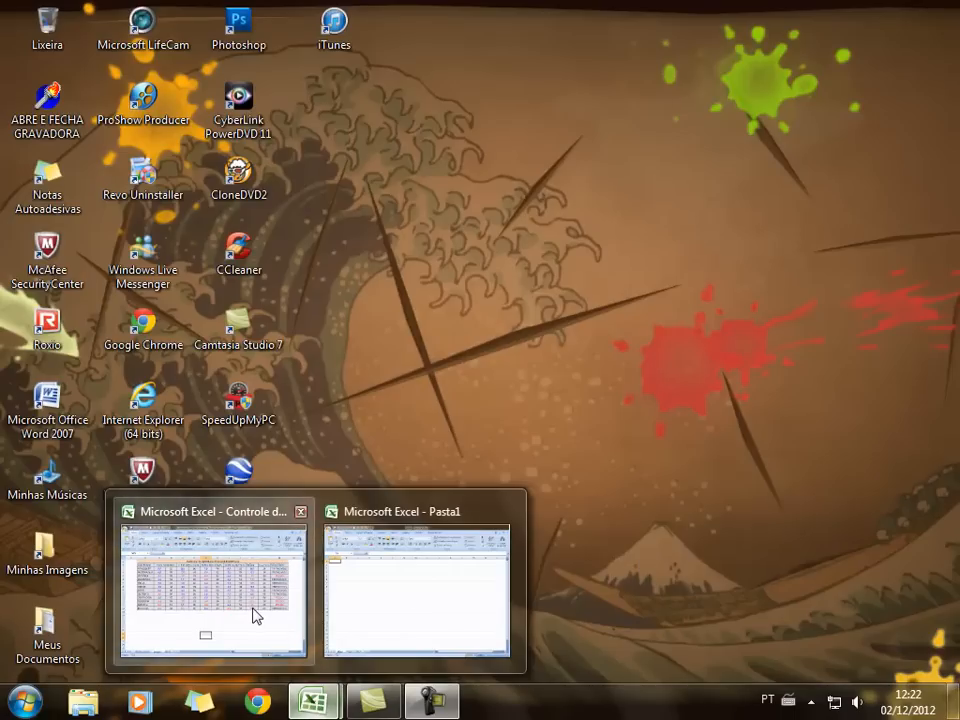
Minimize the finished Controle de notas workbook so the desktop shows
click(255, 615)
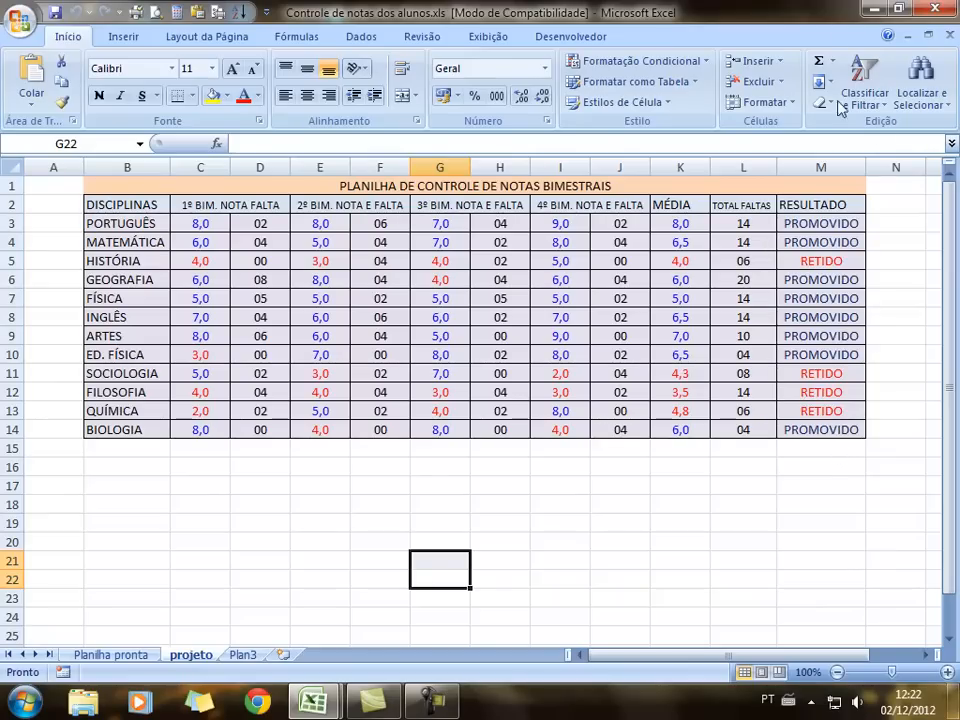
click(869, 8)
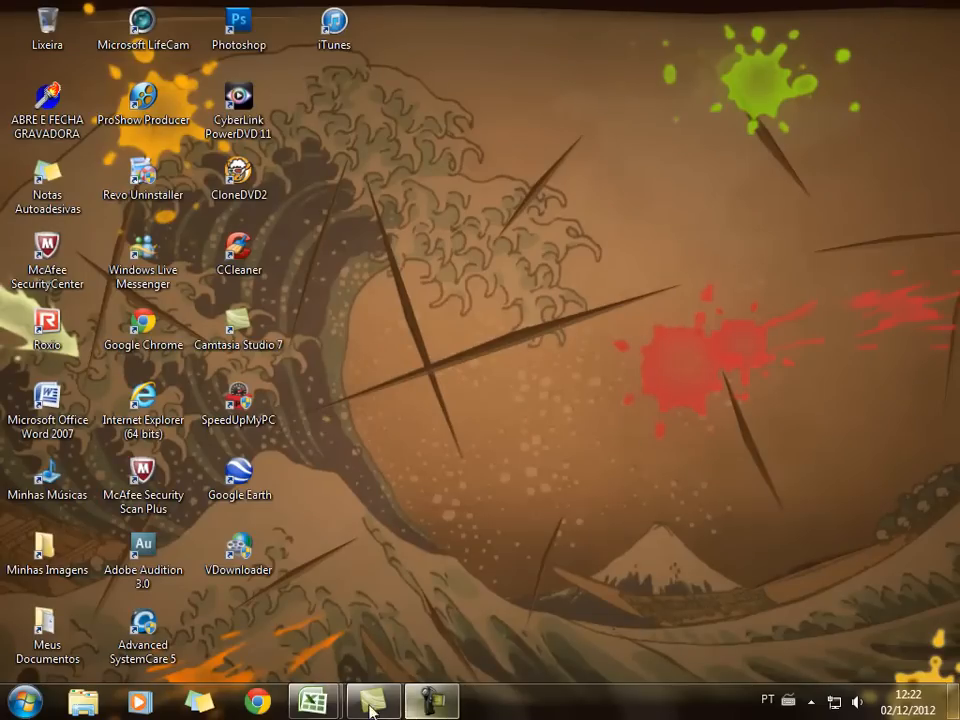
Restore the blank Pasta1 workbook from the Excel taskbar preview
mouse_move(313, 700)
click(423, 606)
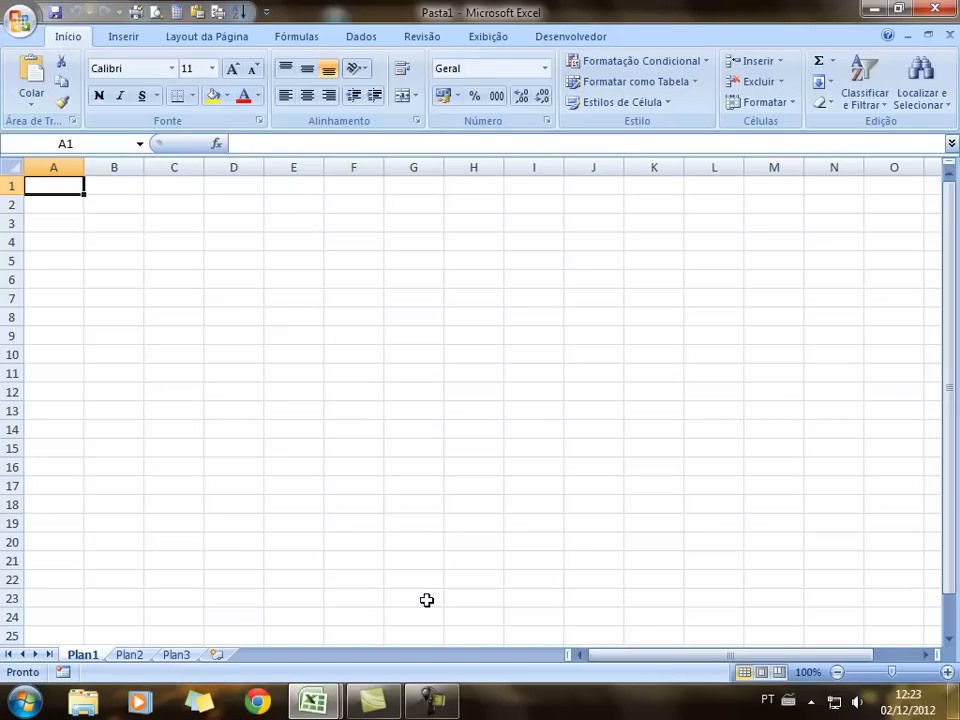
Enter the title TABELA DE CONTROLE DE NOTAS BIMESTRAIS in A1, merged and centred across A1:L1
text(TABELA DE CONTROLE DE NOTAS BIMESTRAIS)
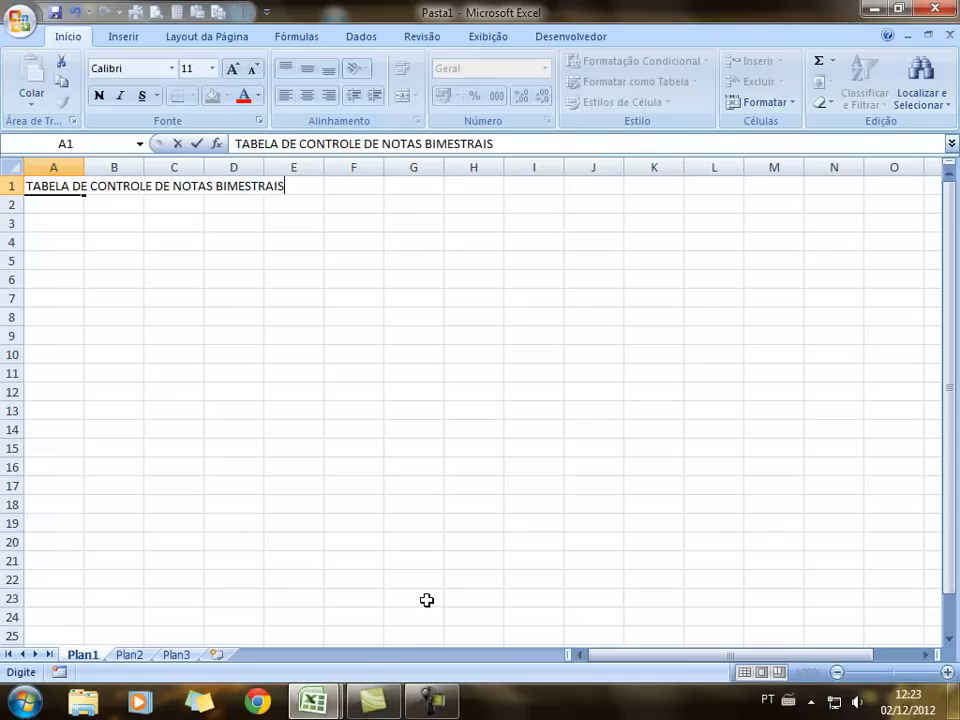
click(278, 358)
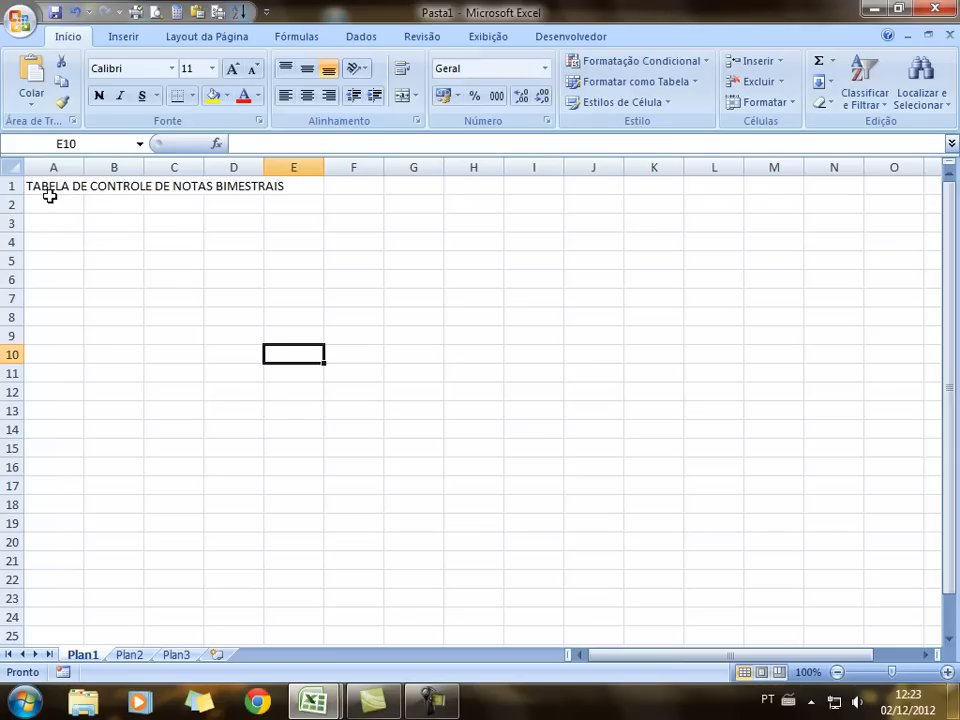
drag(46, 186, 717, 180)
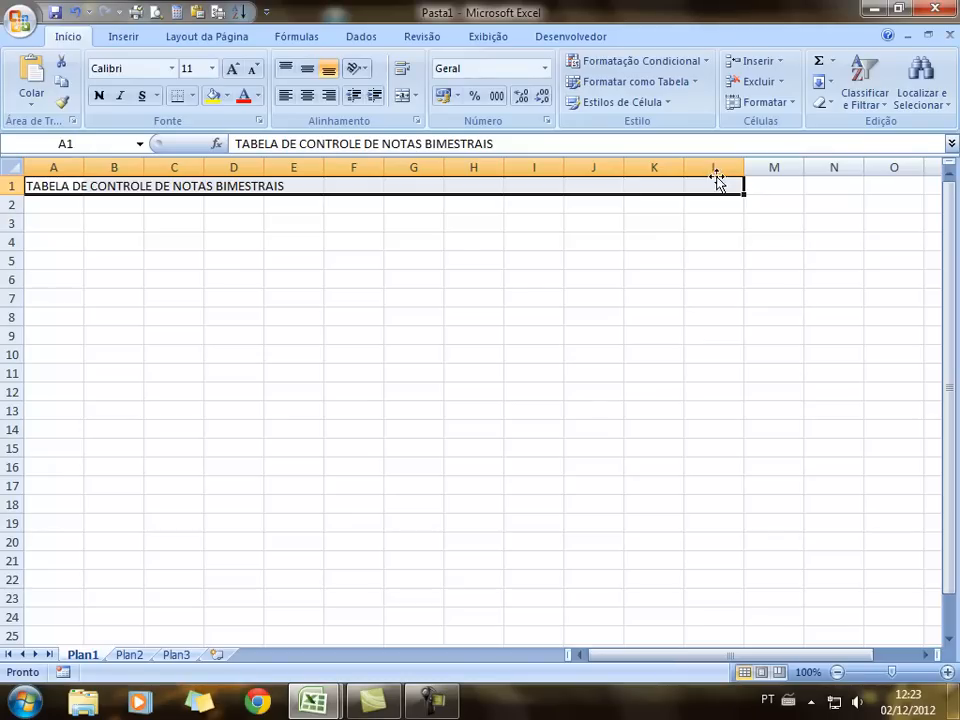
click(416, 100)
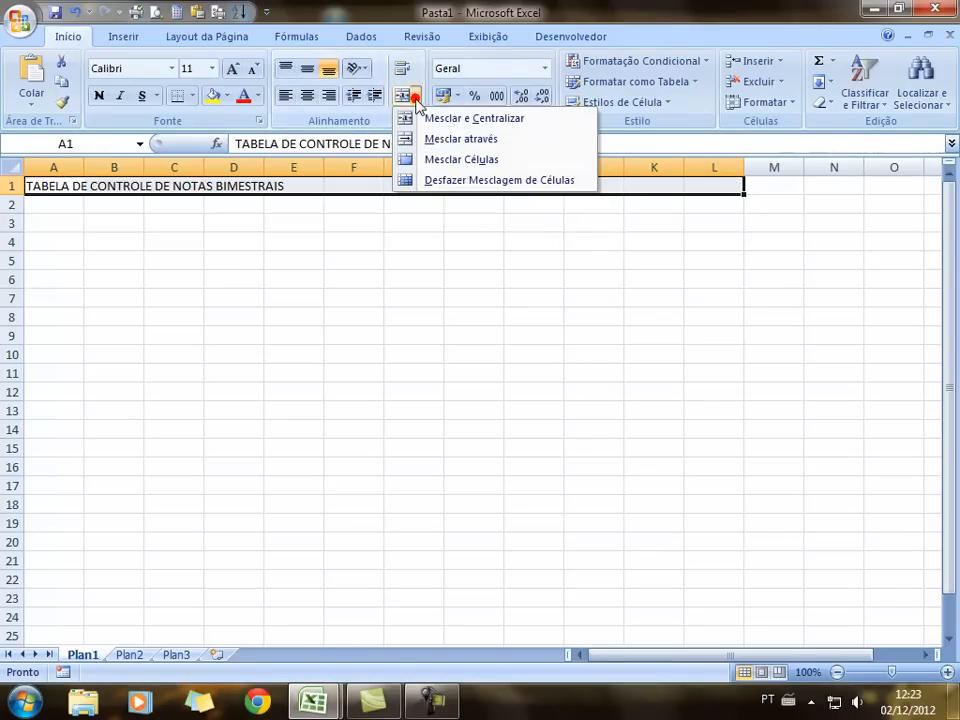
click(473, 122)
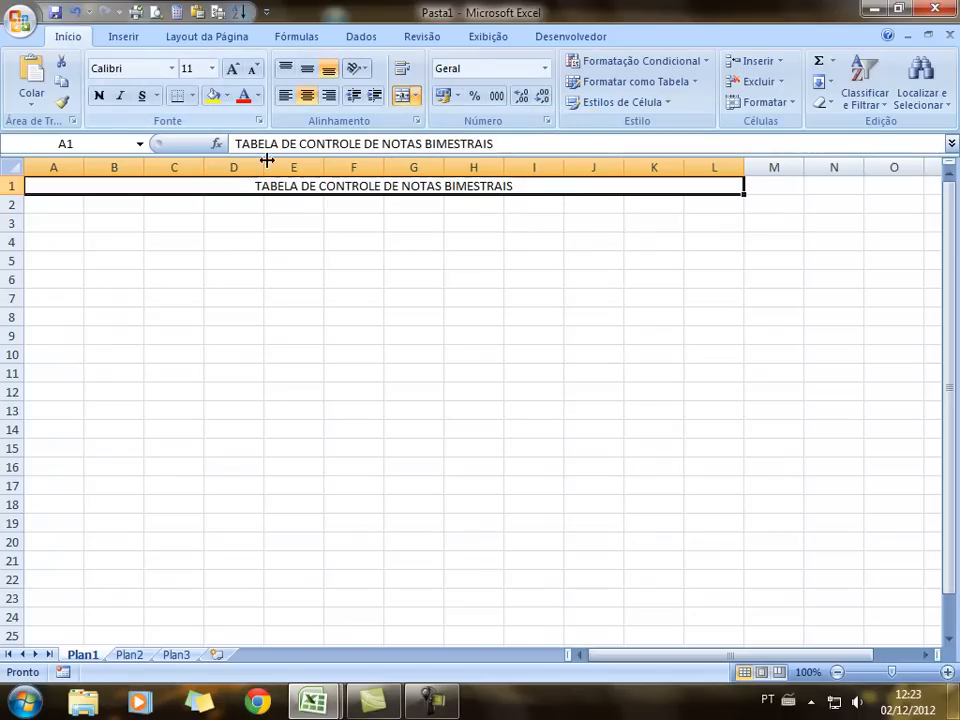
Set the title to font size 18 and apply the Nota cell style
click(211, 68)
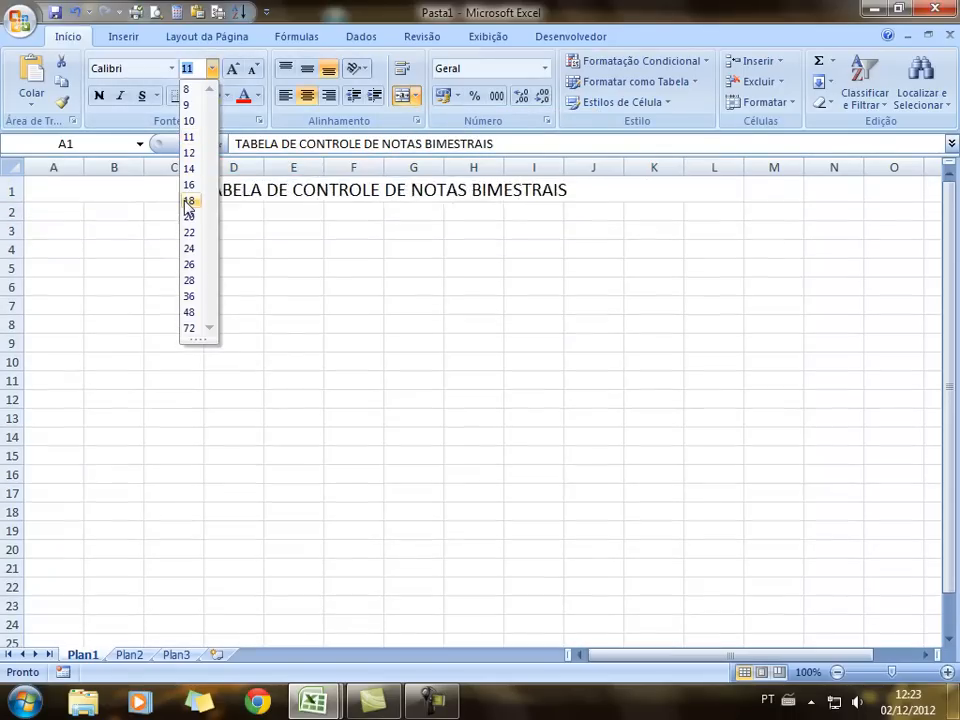
click(189, 201)
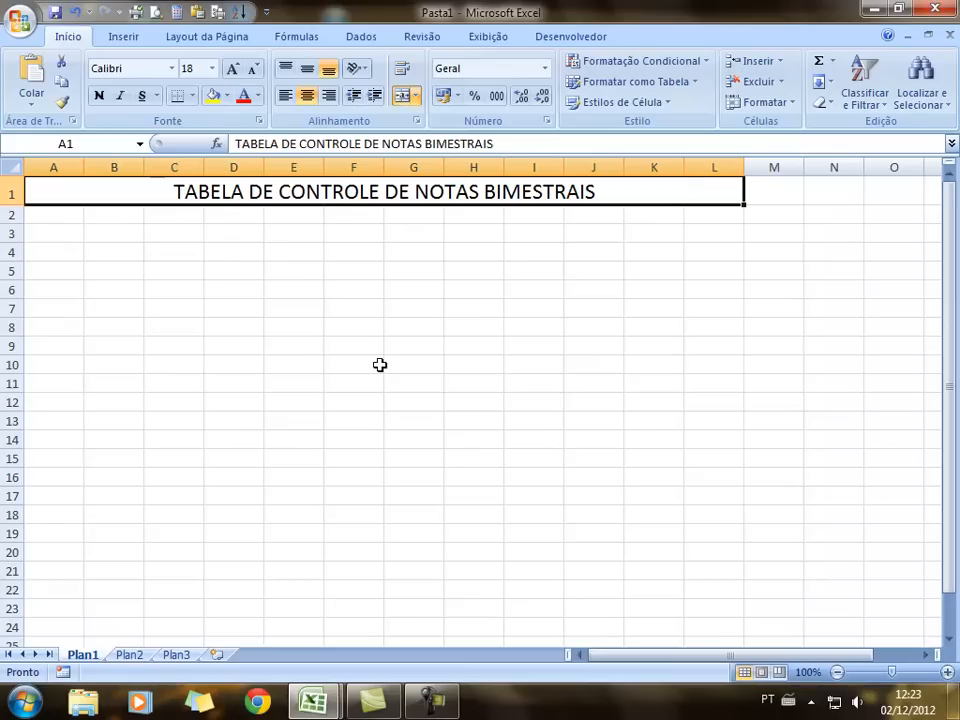
click(667, 102)
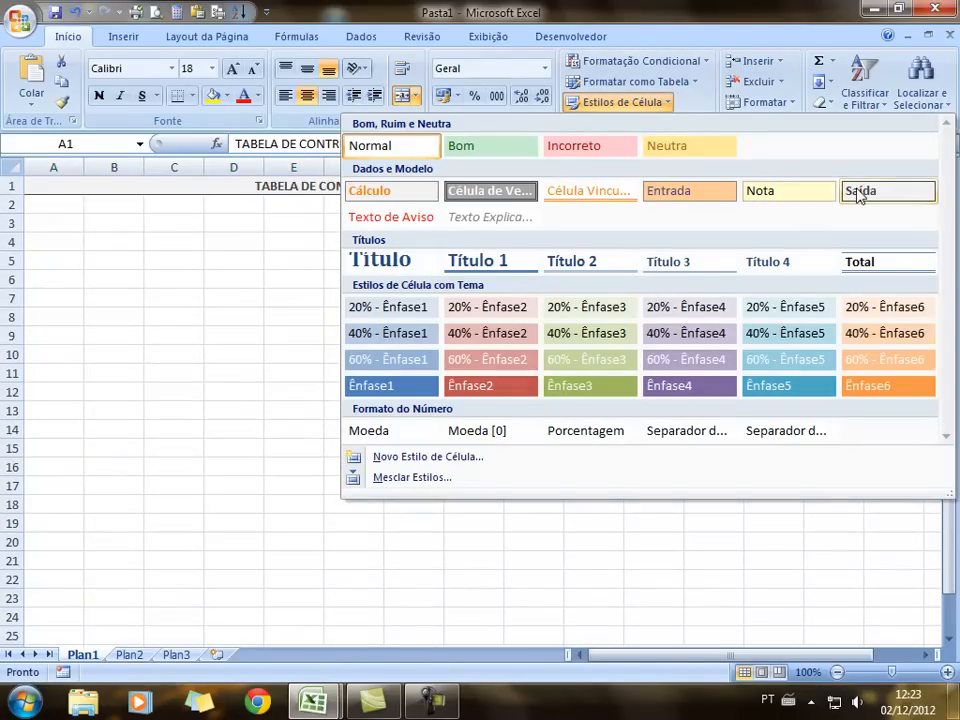
click(767, 192)
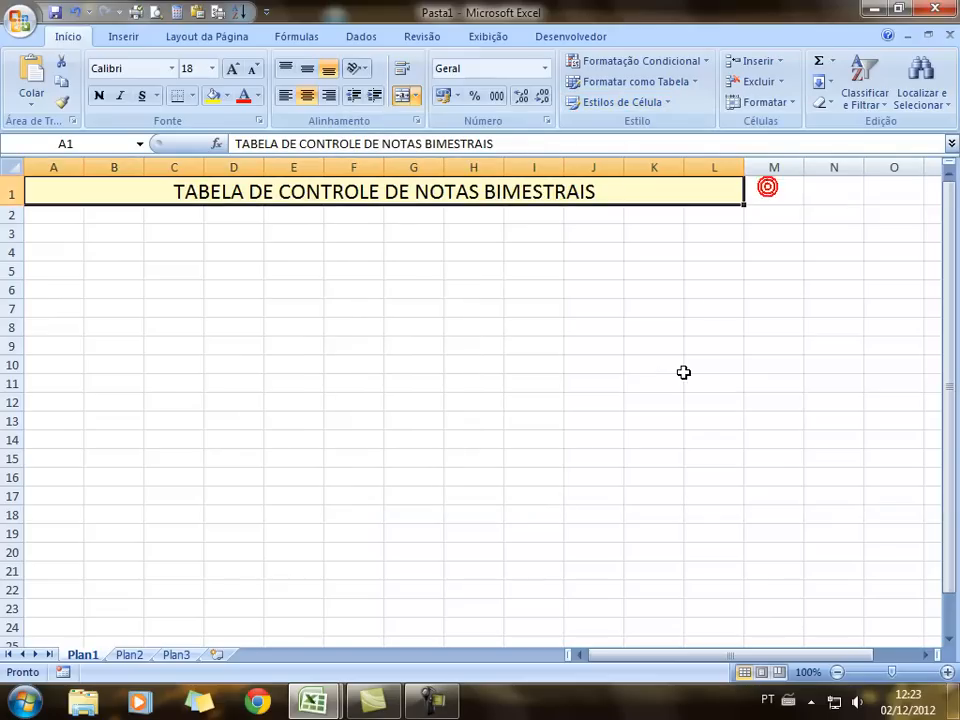
click(686, 370)
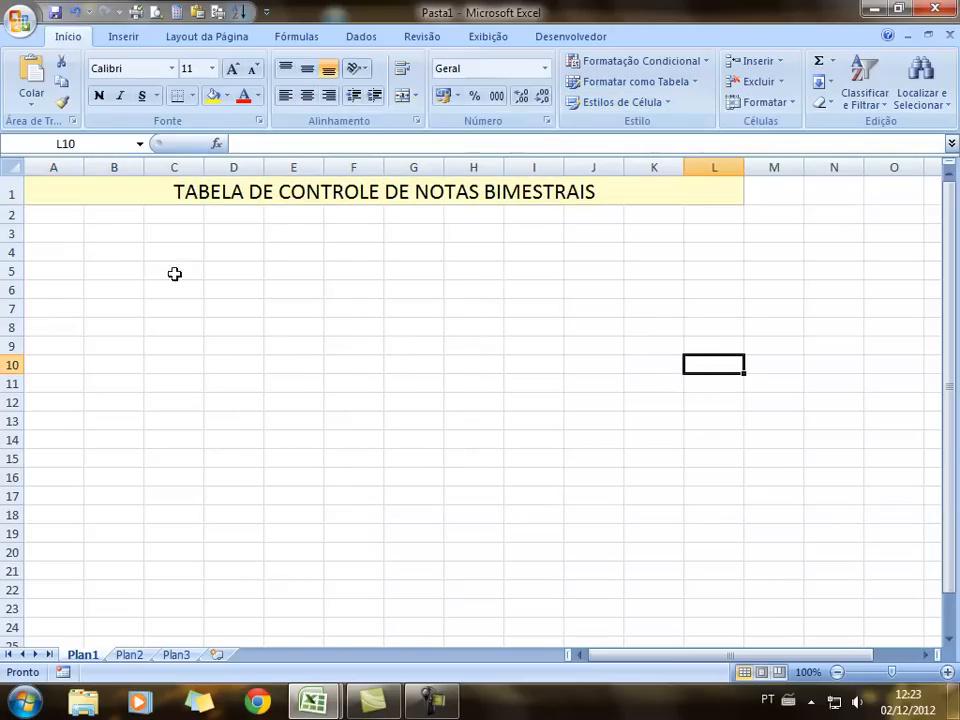
click(51, 214)
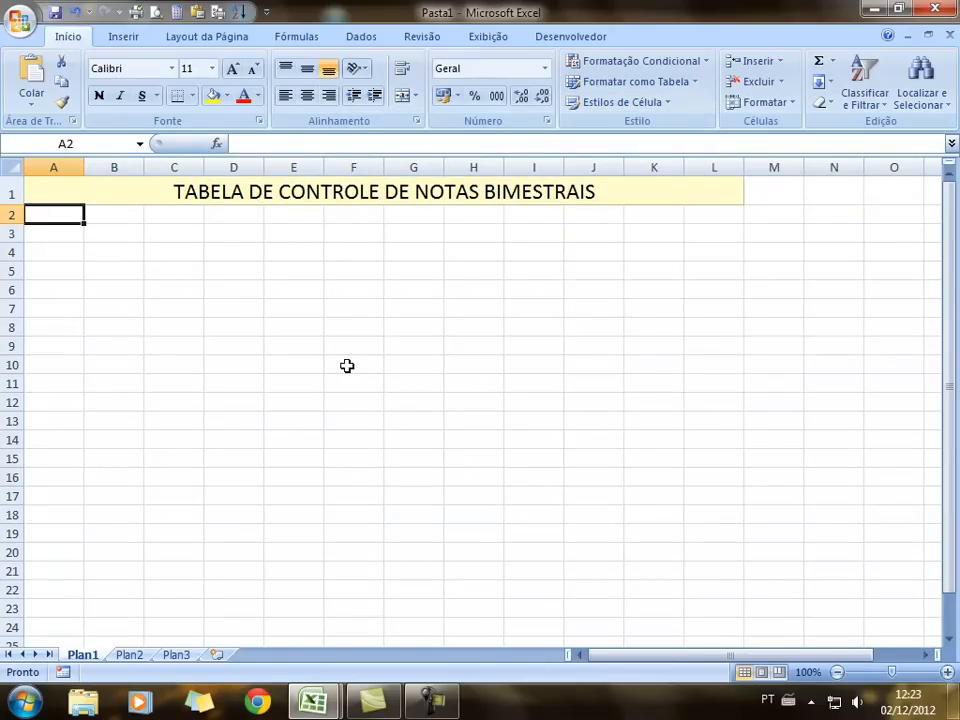
Enter the DISCIPLINAS heading in A2 and widen column A
text(DISCI)
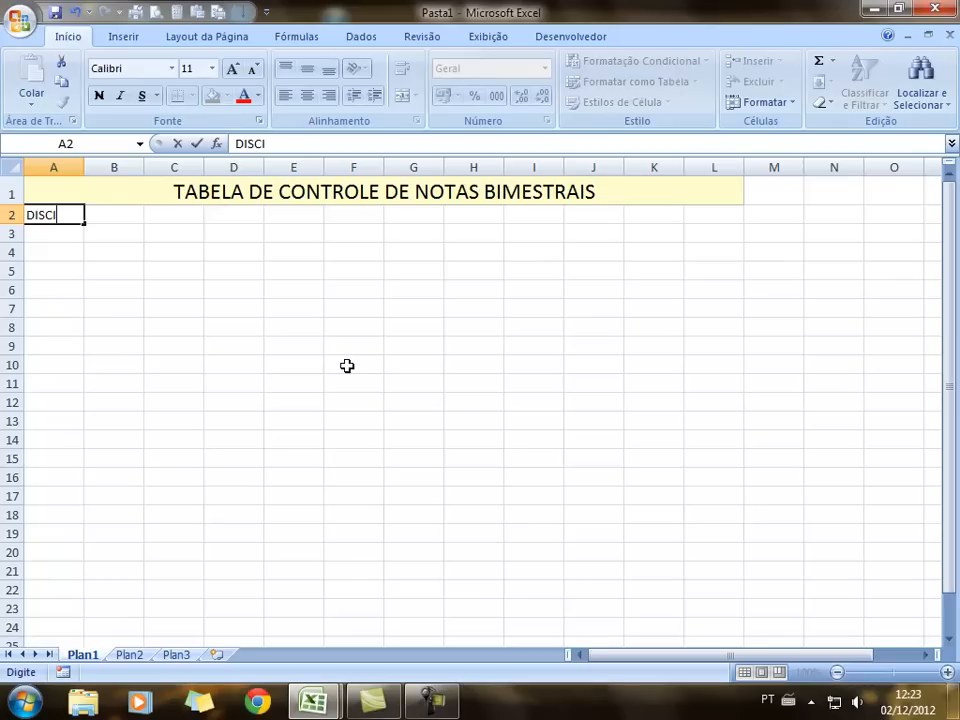
text(PLINAS)
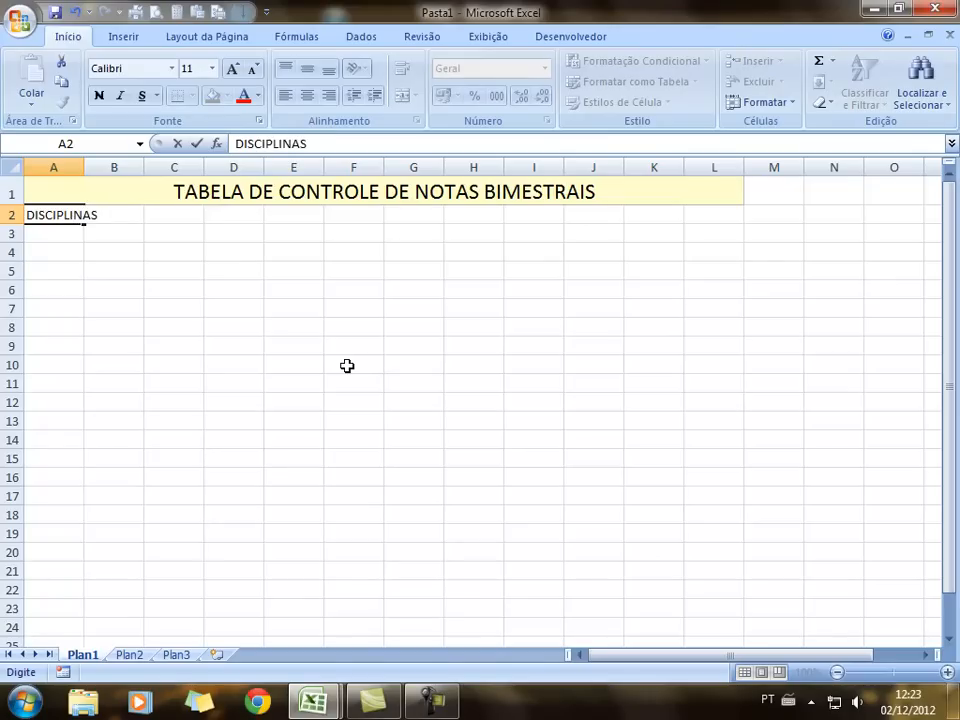
click(54, 271)
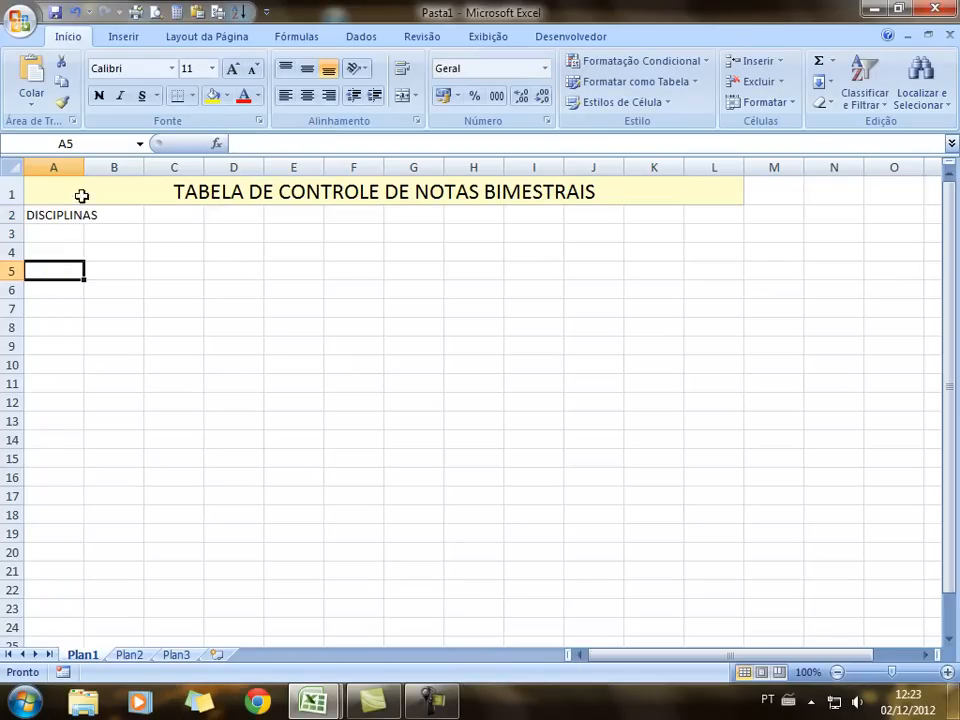
drag(82, 169, 118, 165)
click(86, 234)
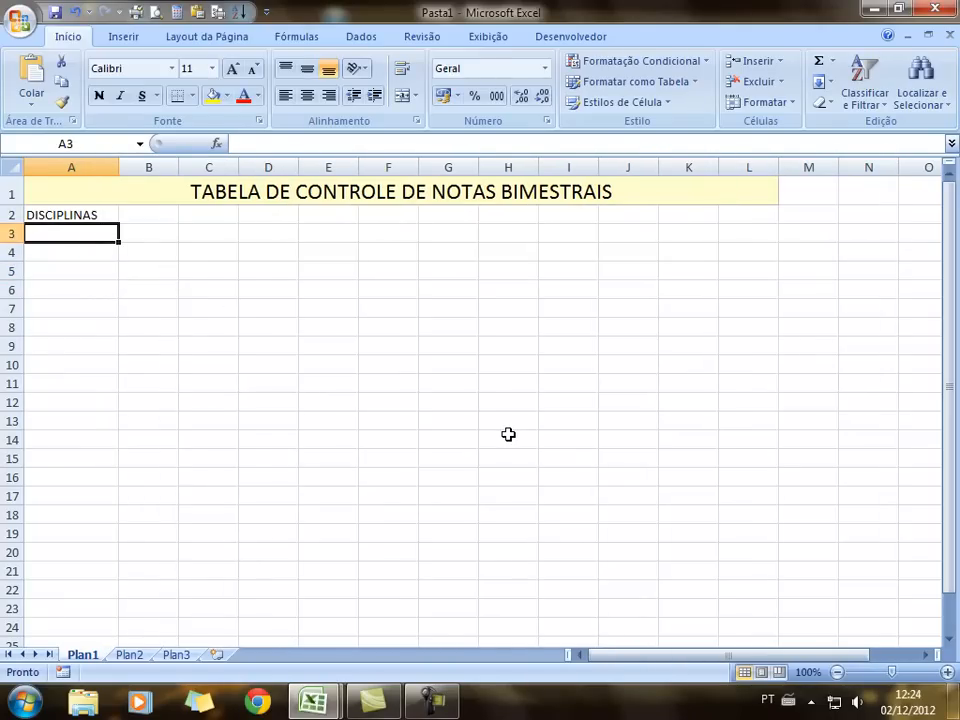
List MATEMÁTICA, PORTUGUÊS, HISTÓRIA, GEOGRAFIA, CIÊNCIAS, ARTE, ED. FÍSICA and INGLÊS in A3:A10
text(MATEMÁTICA)
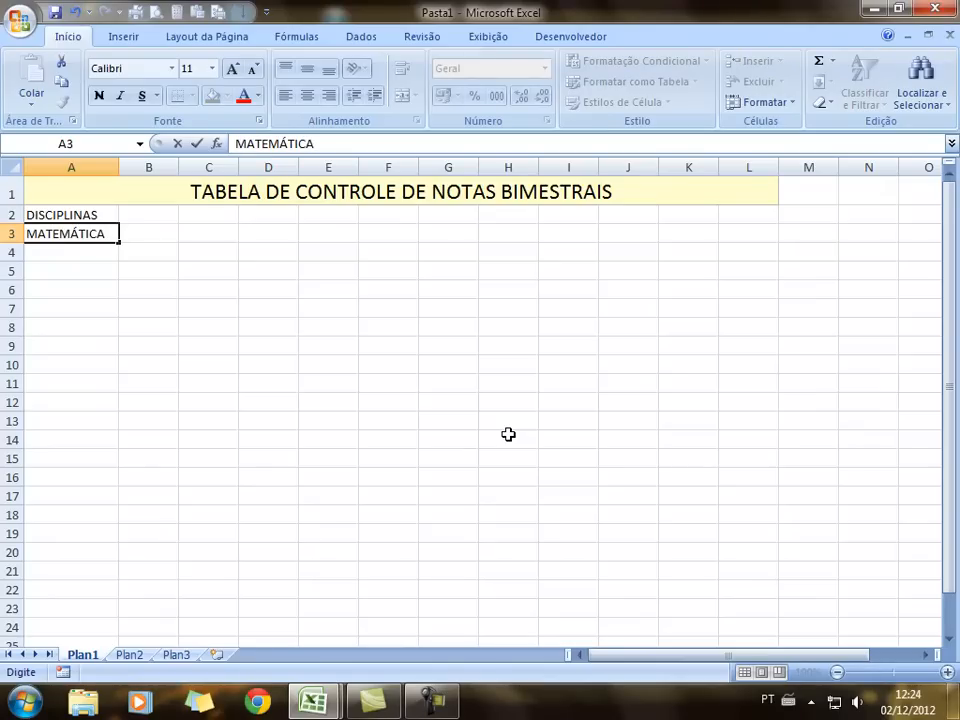
key(Return)
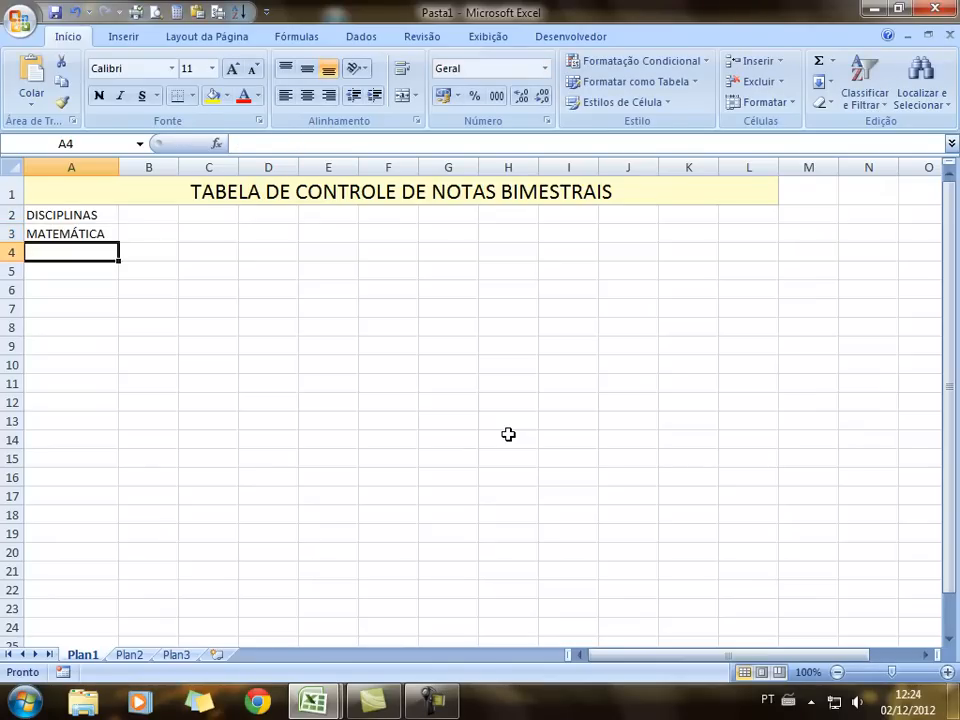
text(PORTUGUÊS)
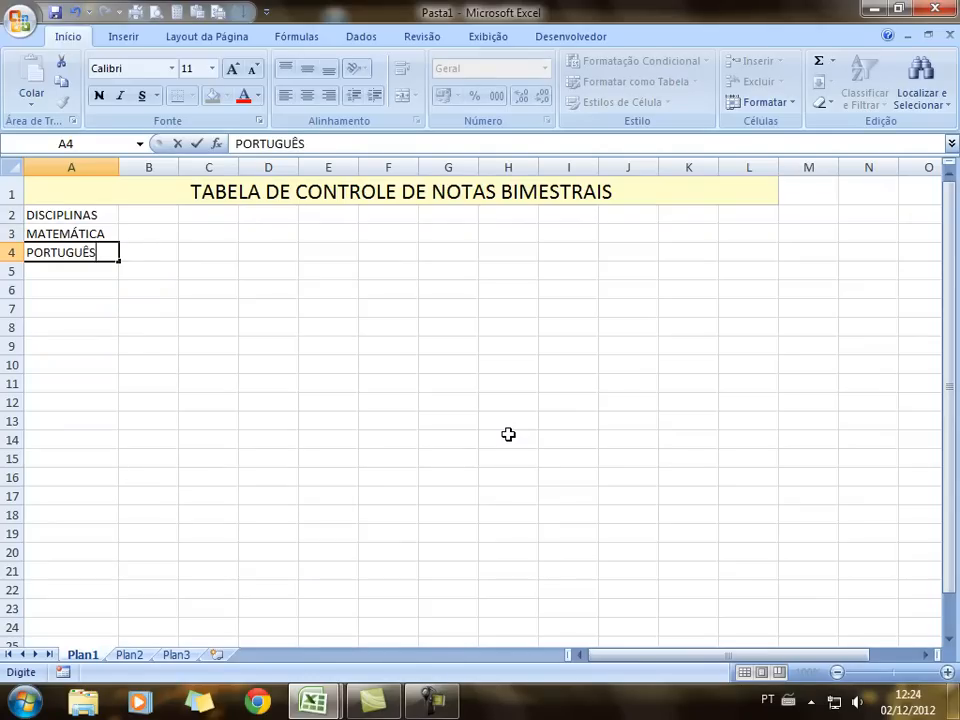
key(Return)
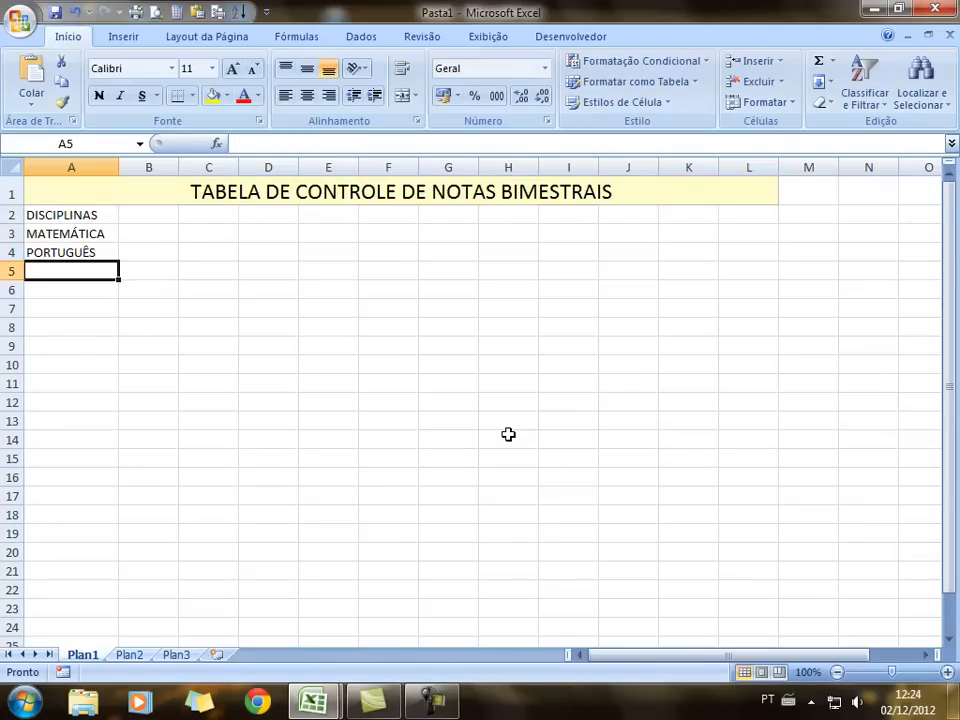
text(HISTÓRIA)
key(Return)
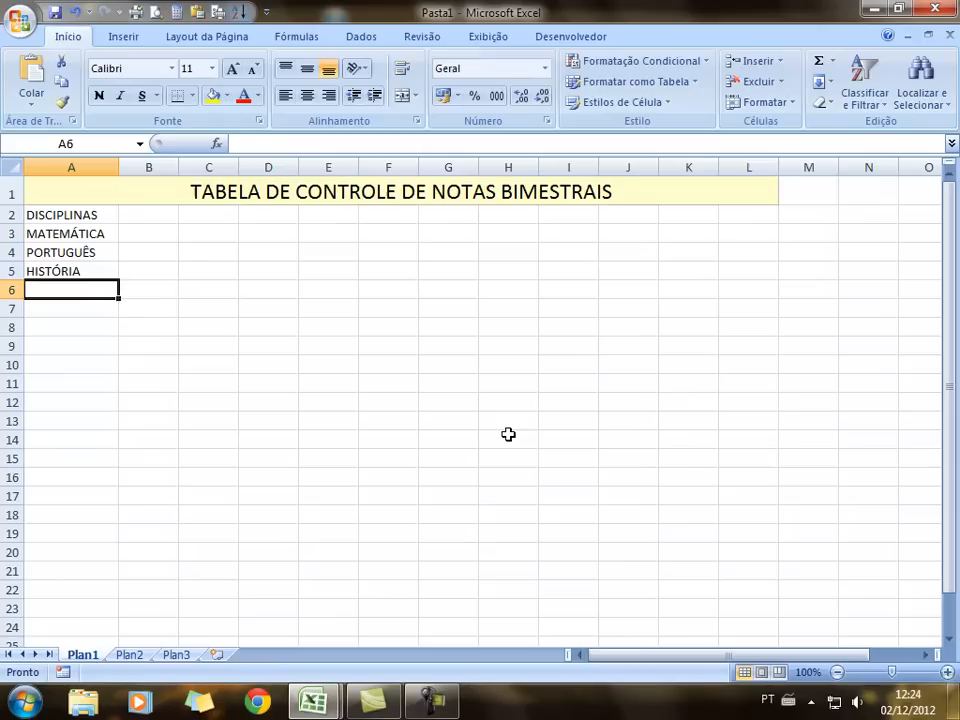
text(GEOGRAFIA)
key(Return)
text(CIÊNCIAS)
key(Return)
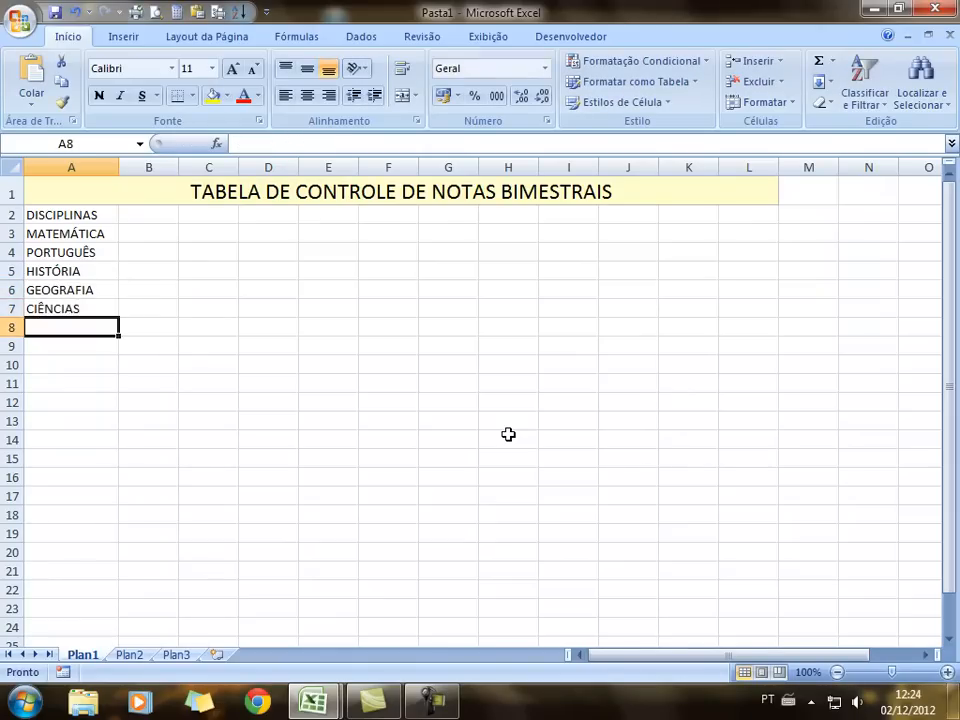
text(ARTE)
key(Return)
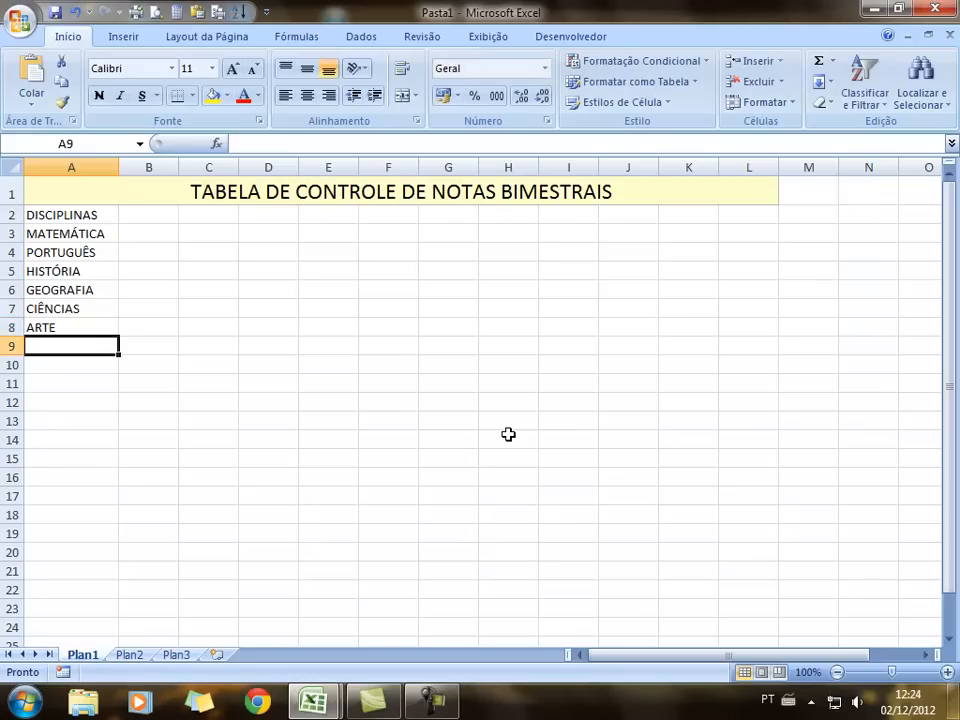
text(ED. F)
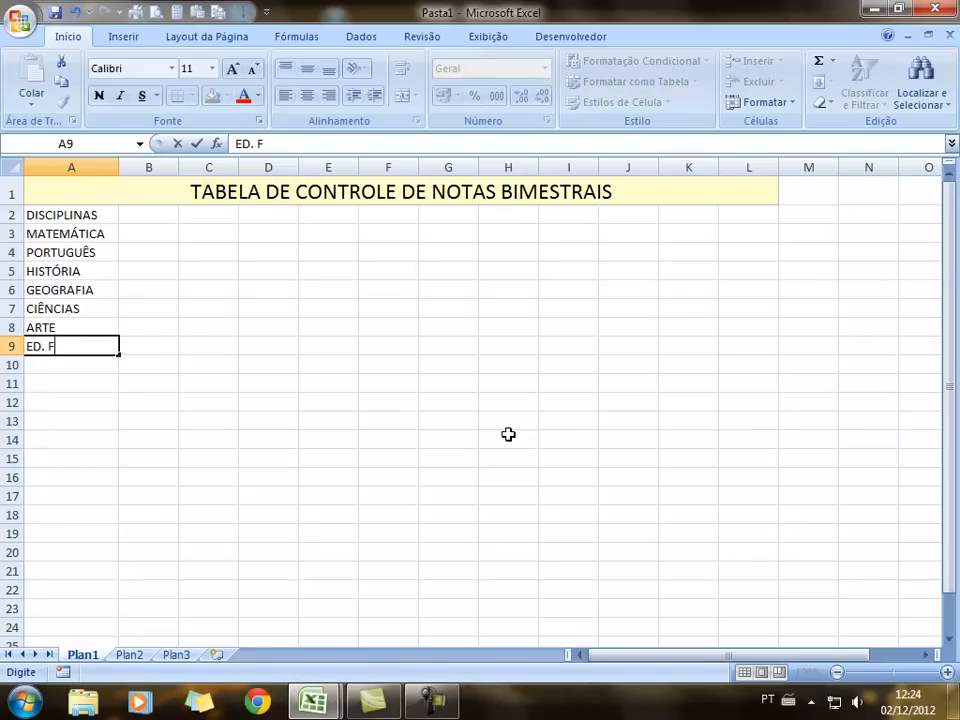
text(ÍSICA)
key(Return)
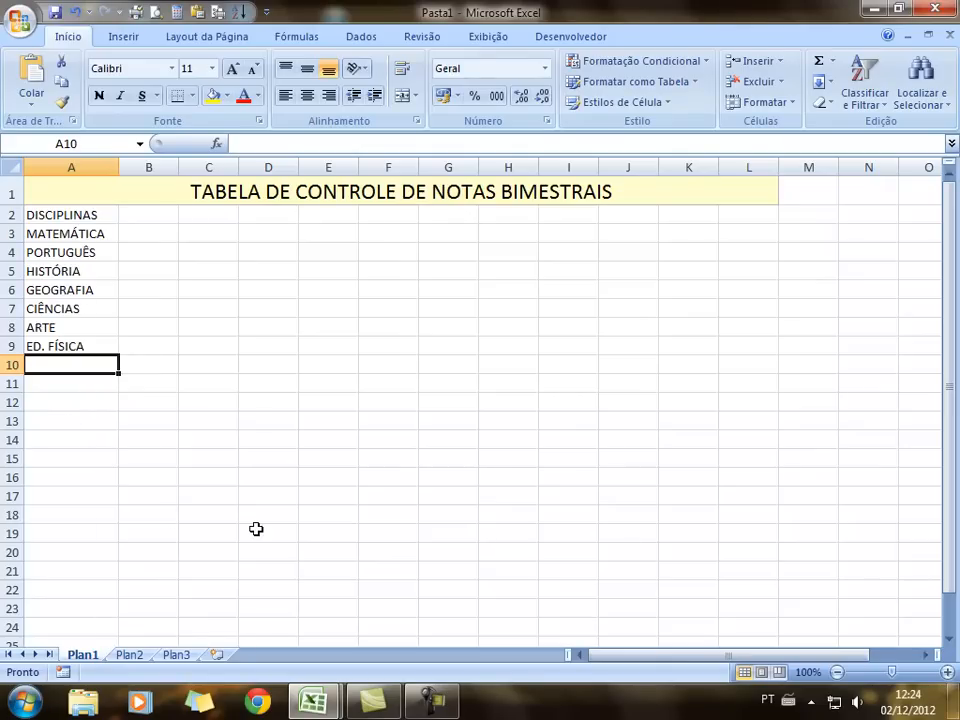
text(INGL)
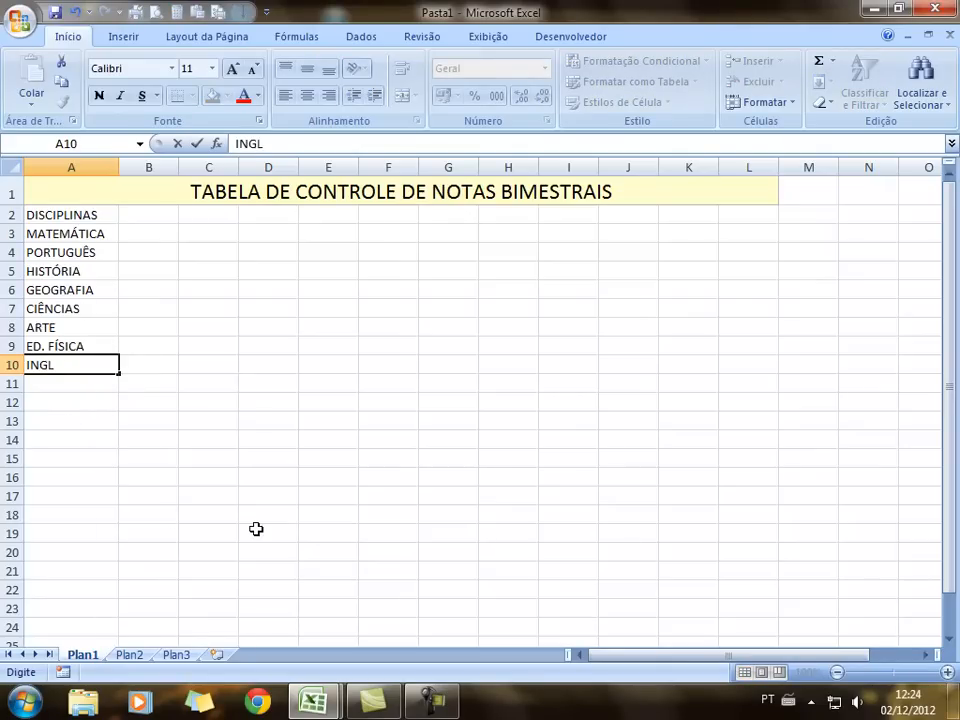
text(ÊS)
click(150, 476)
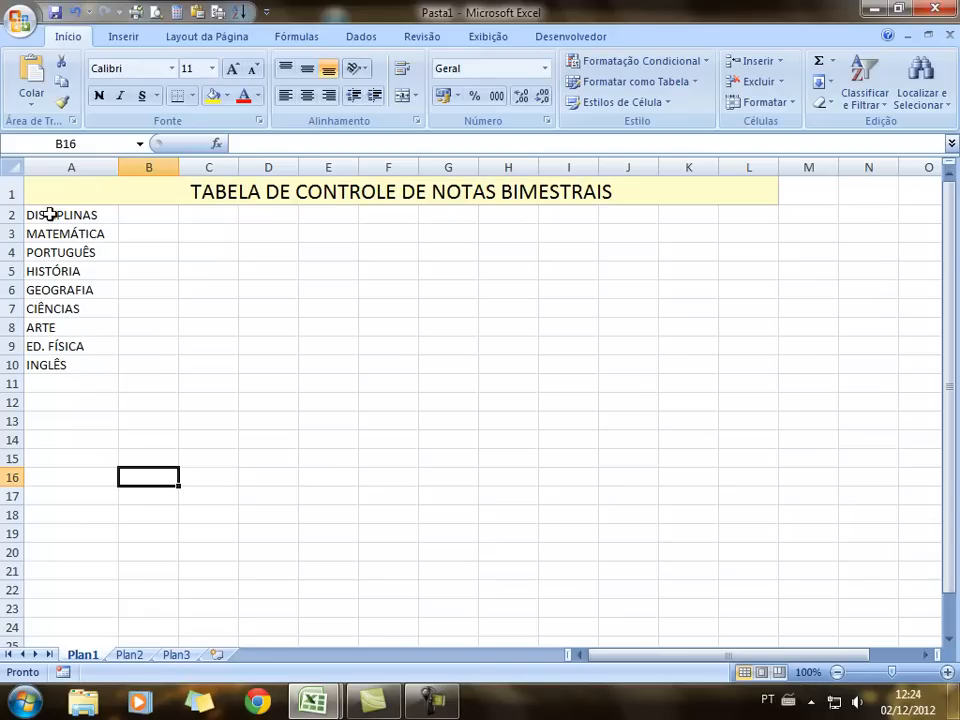
drag(39, 214, 749, 215)
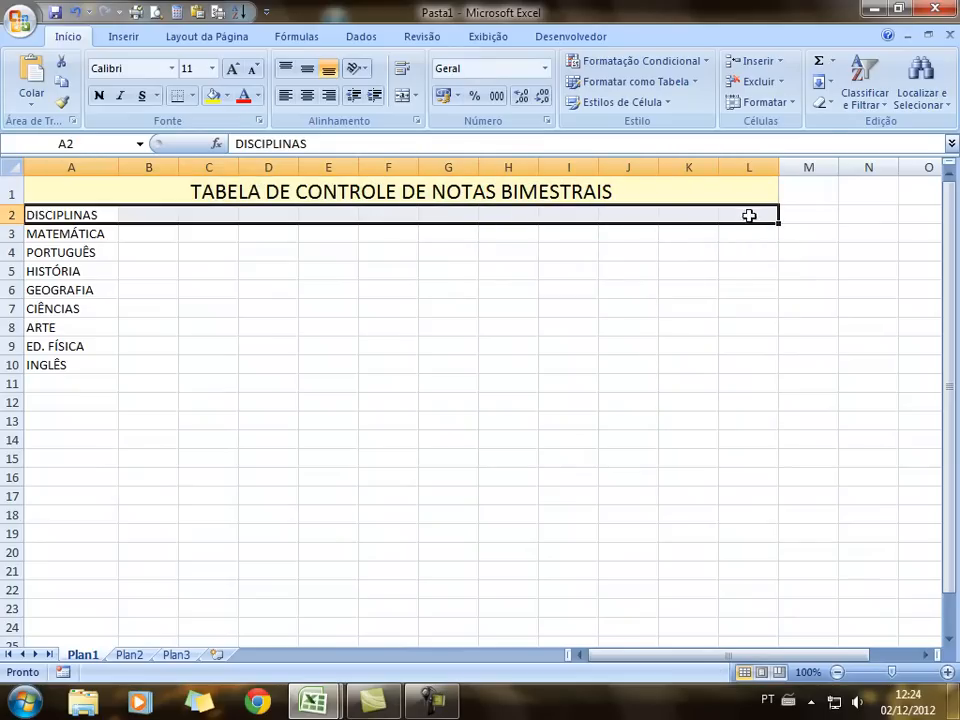
Apply the Célula Vinculada style to row 2 and enter '1º BIM NOTA E FALTA' in B2
click(665, 101)
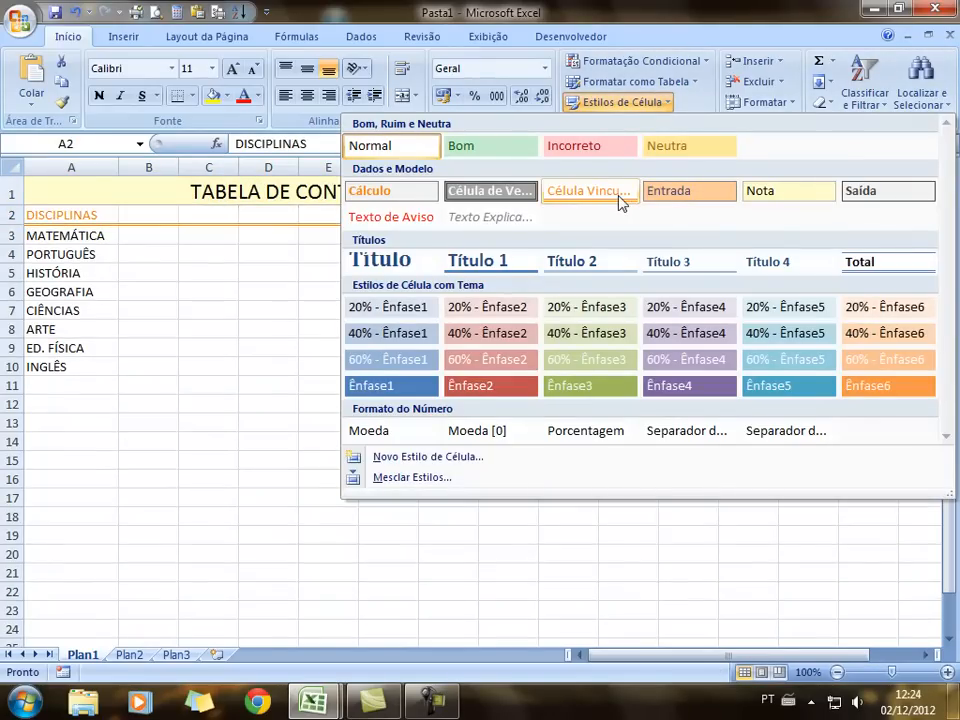
click(618, 194)
click(137, 217)
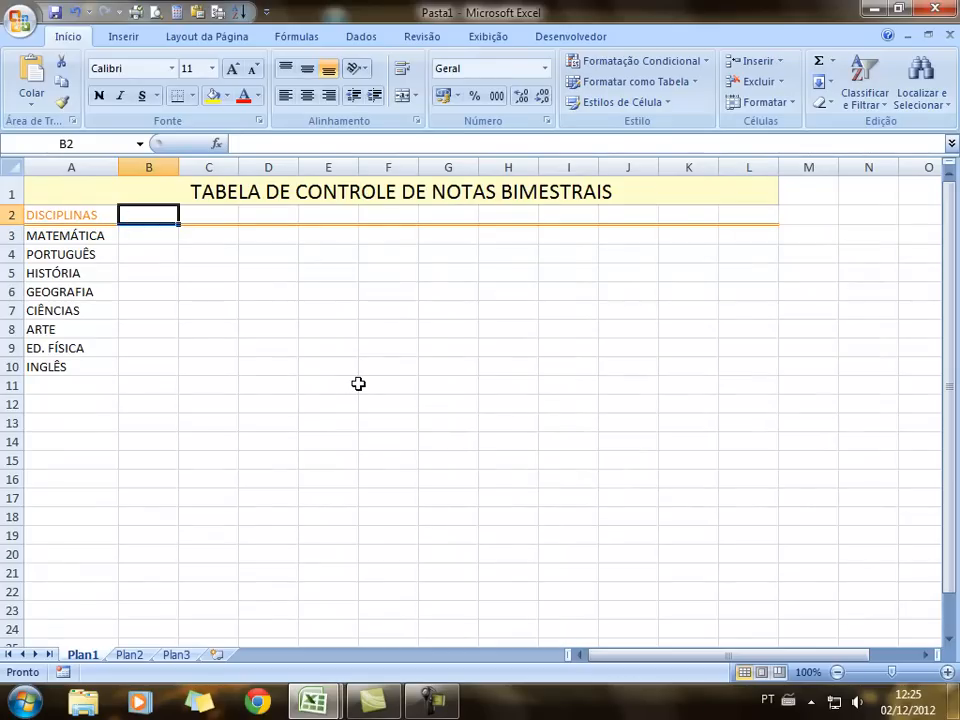
text(1)
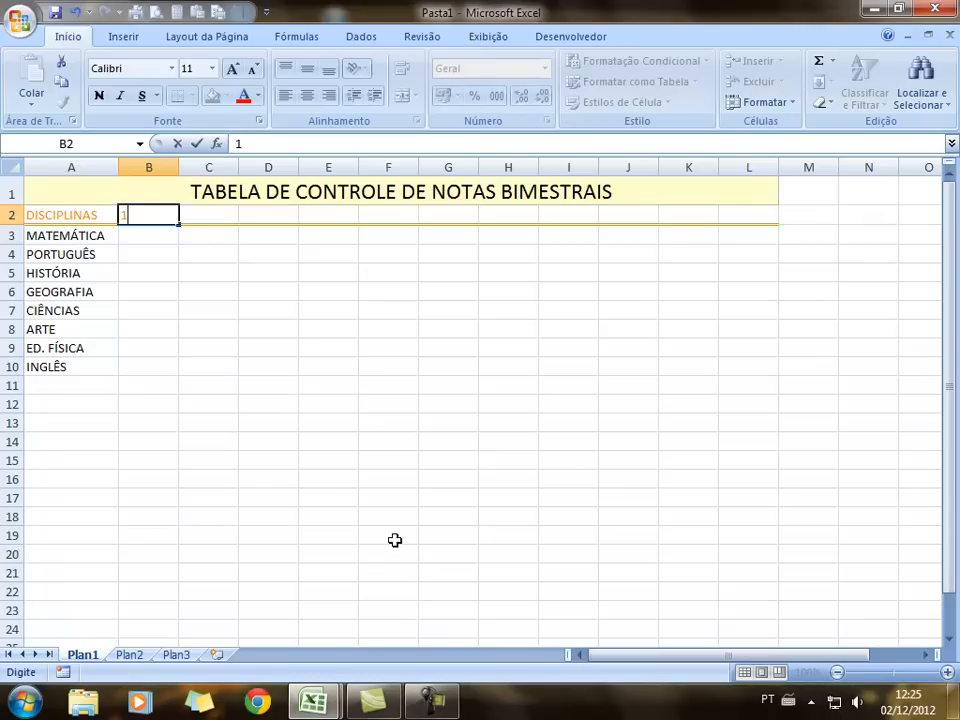
text(º BIM  NOTA E FALTA)
click(263, 310)
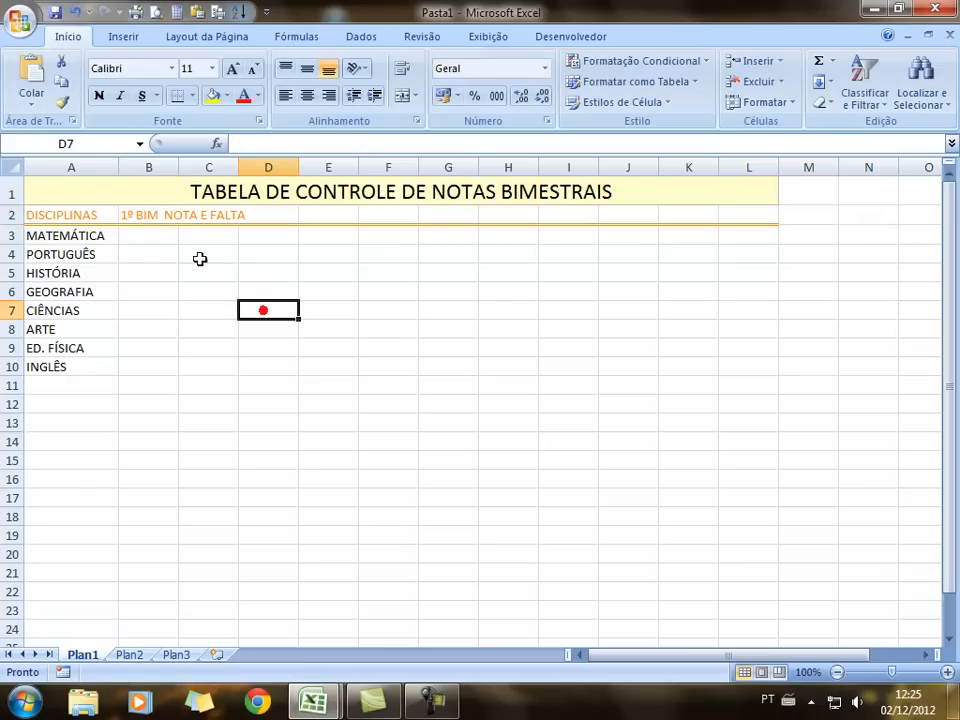
Merge B2:C2 and widen columns B and C
drag(147, 214, 216, 220)
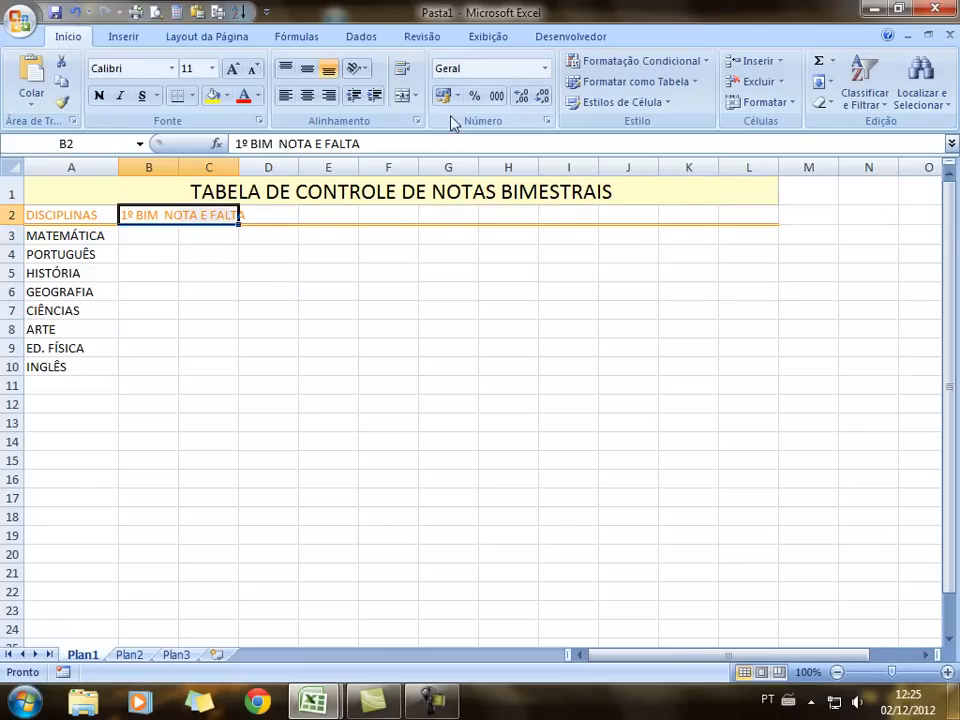
click(414, 97)
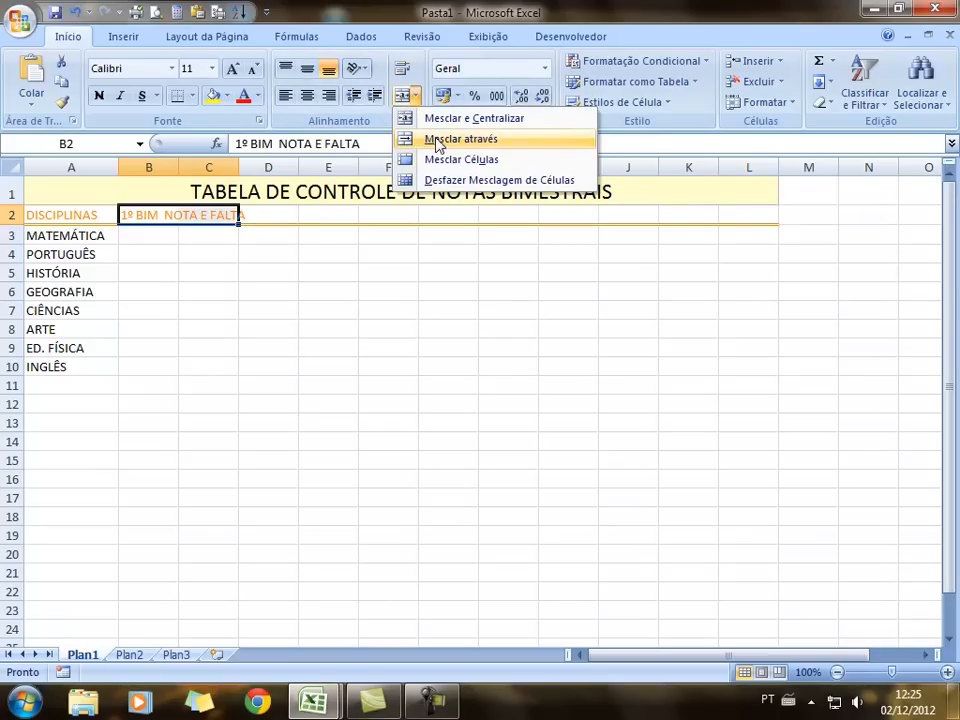
click(349, 346)
drag(238, 165, 248, 163)
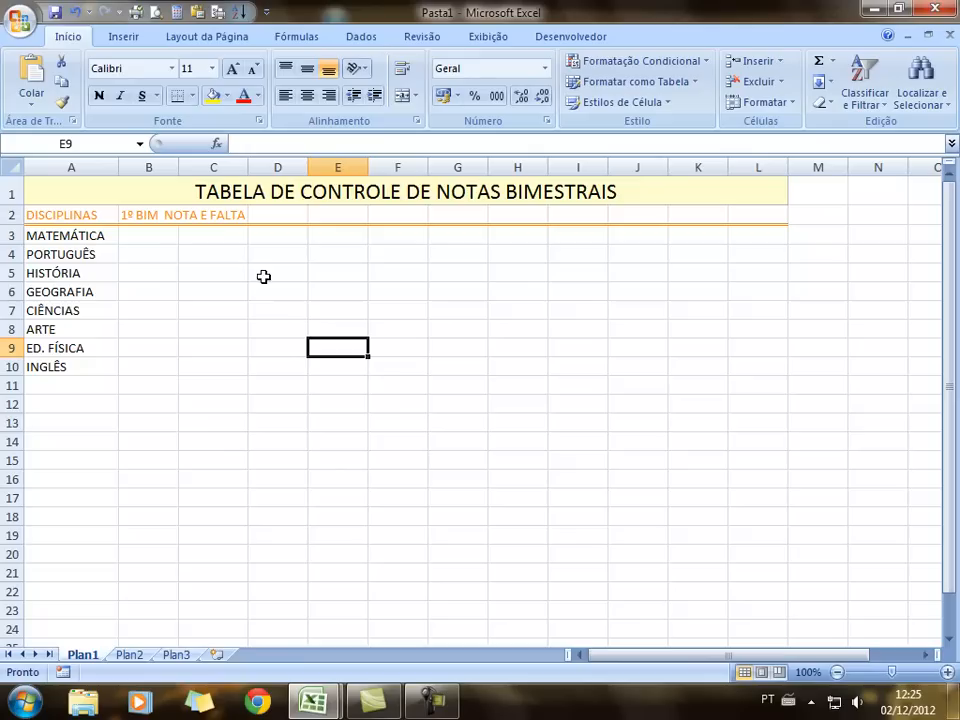
drag(177, 164, 187, 164)
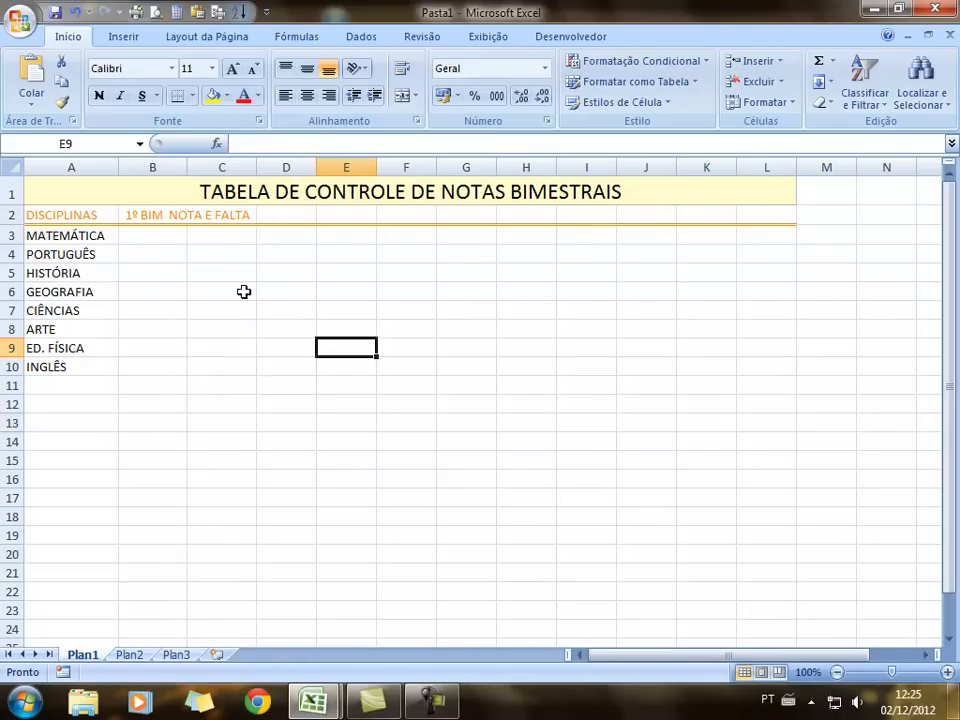
click(193, 221)
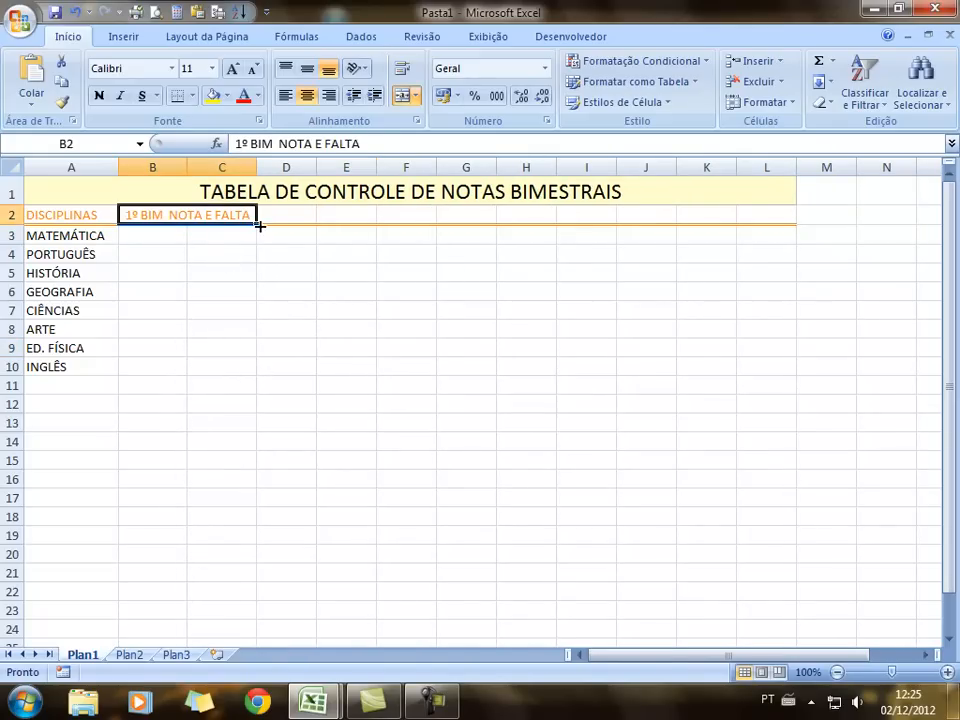
Fill the 2º, 3º and 4º BIM NOTA E FALTA headings across D2:I2
drag(255, 224, 313, 224)
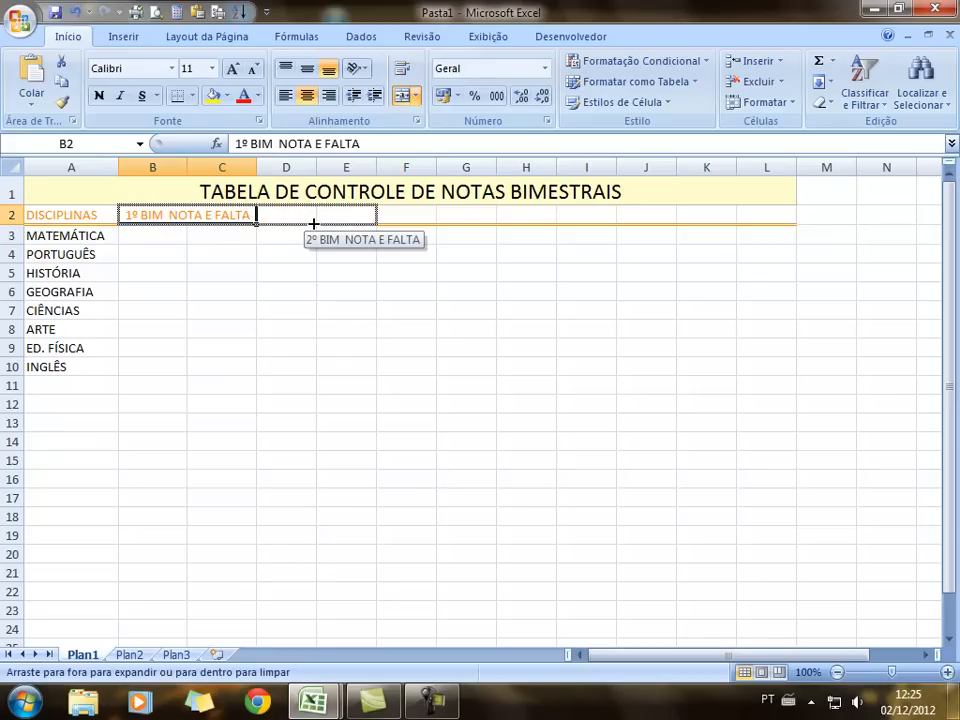
drag(373, 232, 552, 225)
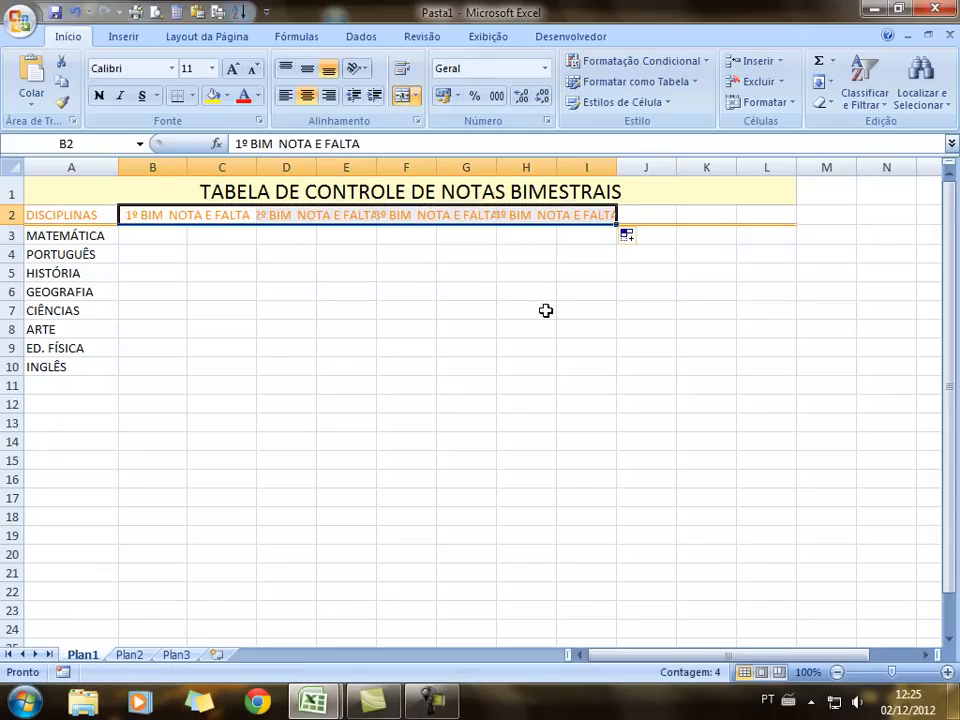
click(549, 345)
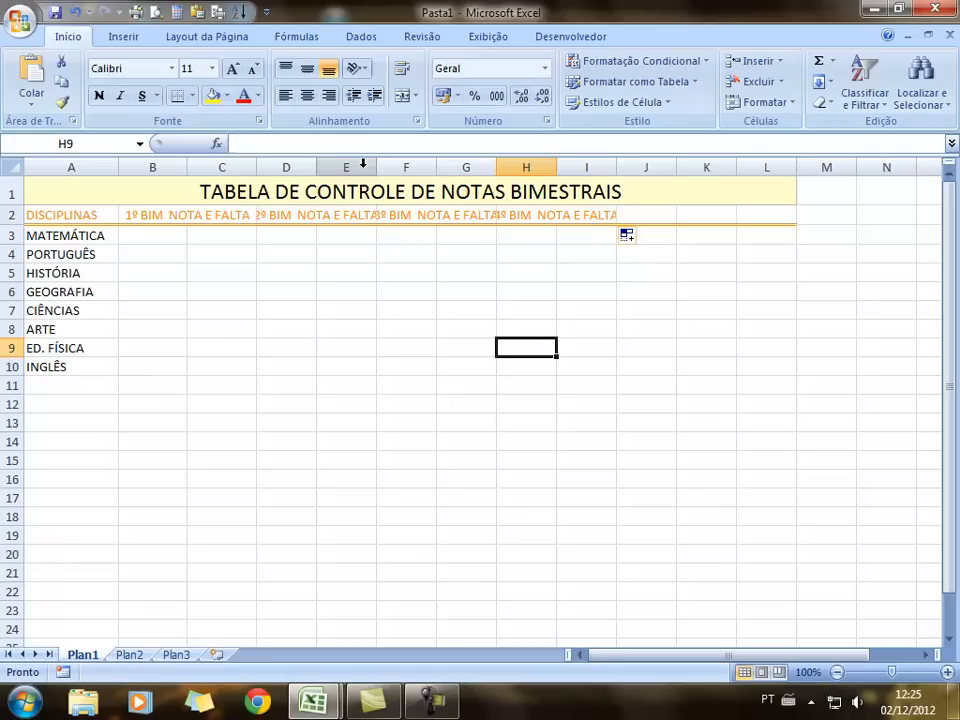
Resize columns D through I so the bimester headings fit
drag(376, 167, 396, 167)
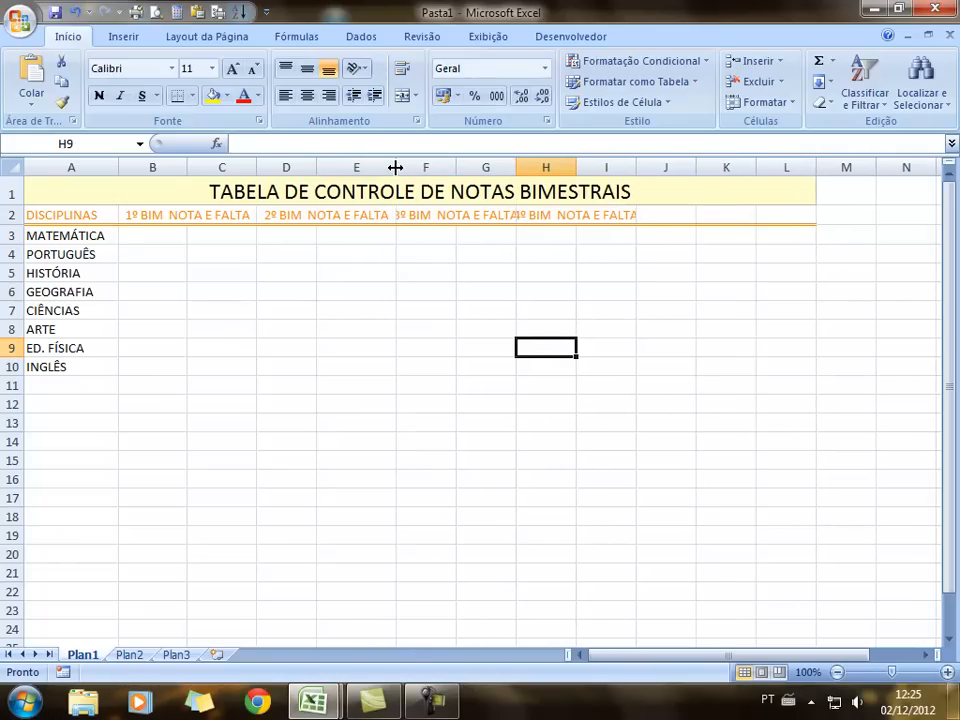
drag(317, 170, 332, 168)
drag(410, 169, 400, 168)
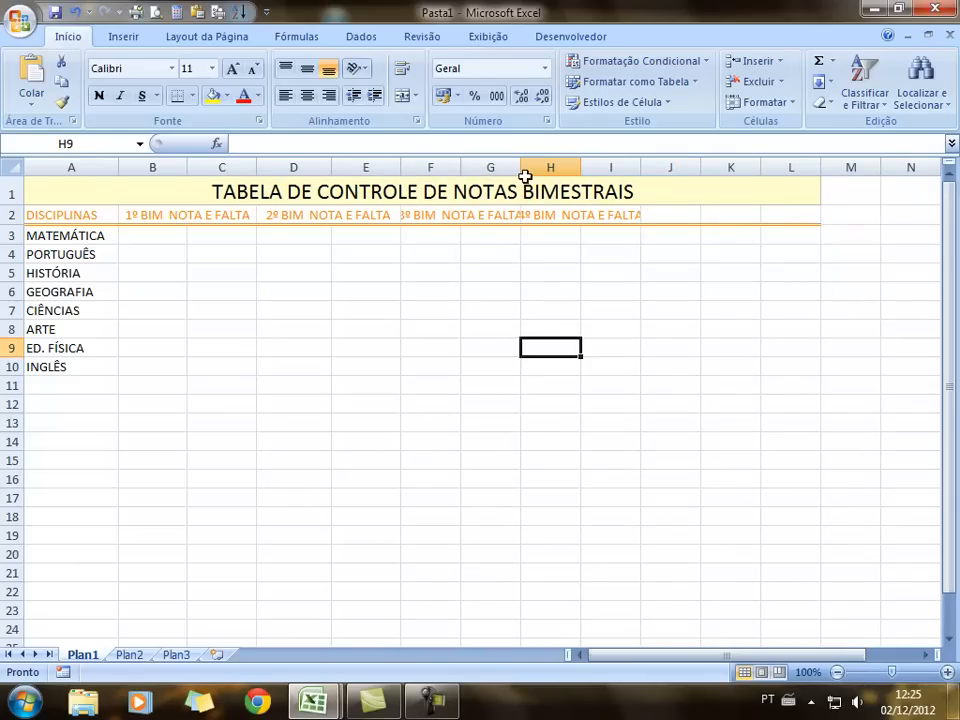
drag(522, 169, 539, 167)
drag(461, 167, 473, 169)
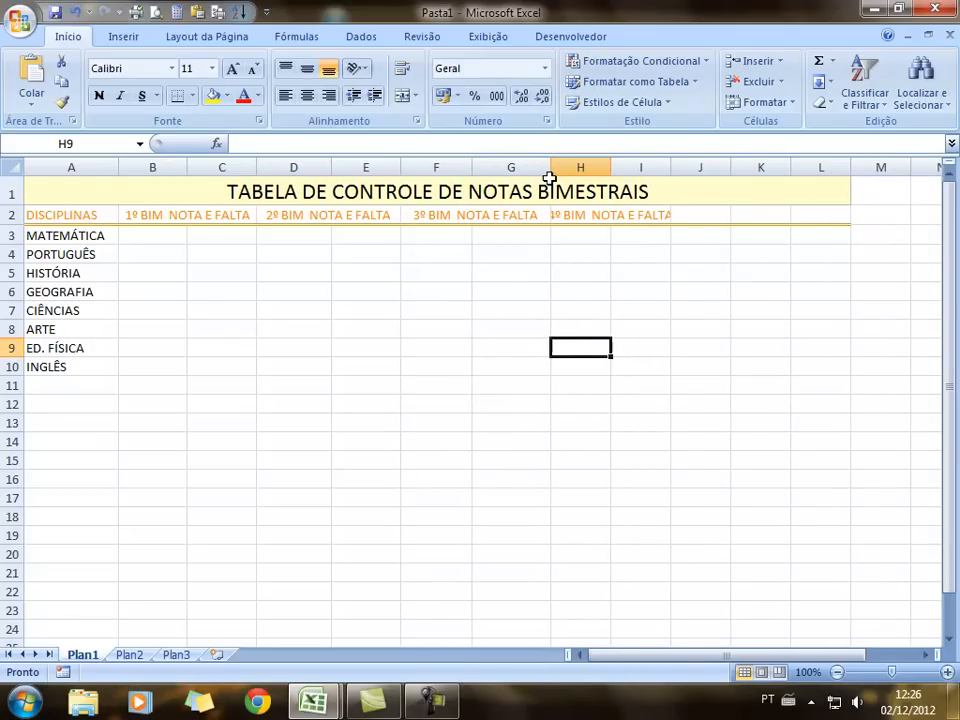
drag(550, 173, 543, 173)
mouse_move(664, 170)
mouse_down()
mouse_move(680, 168)
mouse_move(670, 171)
mouse_up()
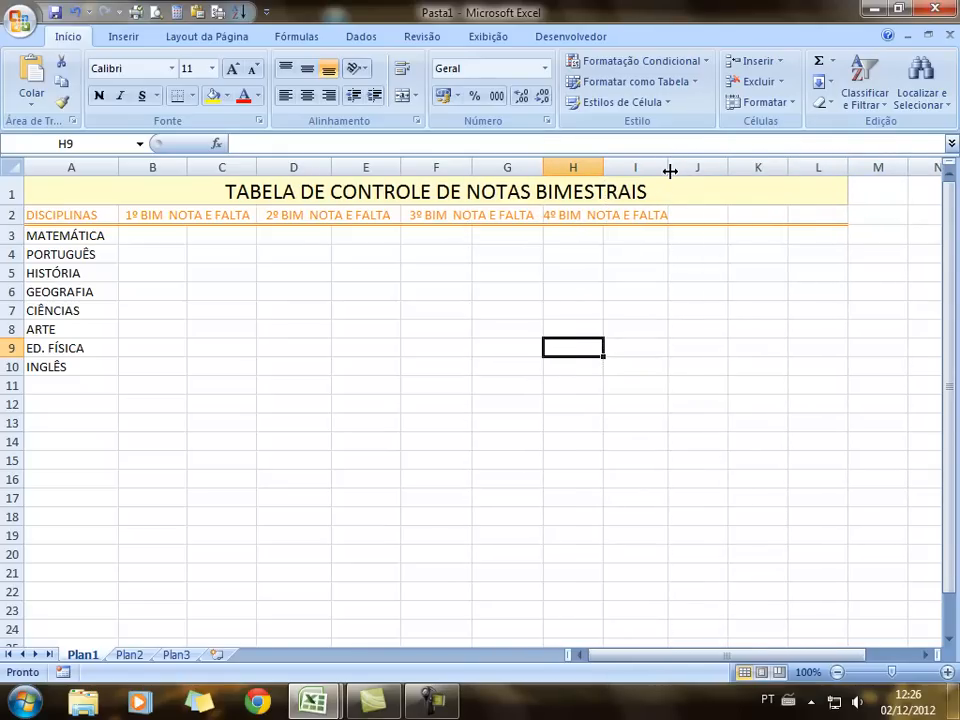
drag(604, 167, 609, 167)
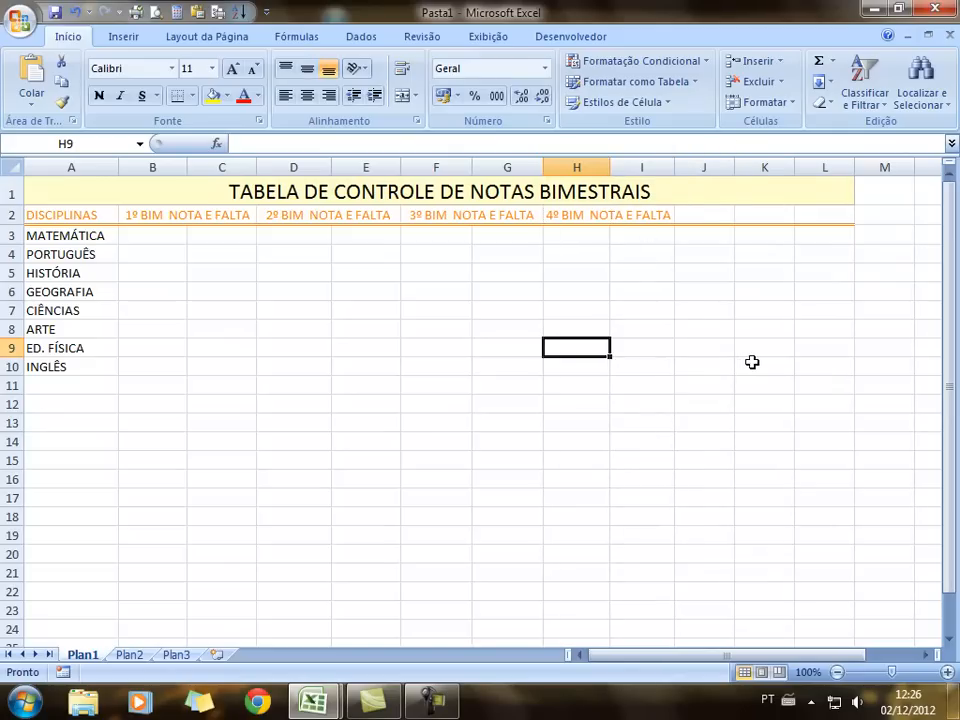
drag(71, 221, 822, 214)
Apply the Cálculo style to the header row and add a centred MÉDIA heading in J2
click(663, 102)
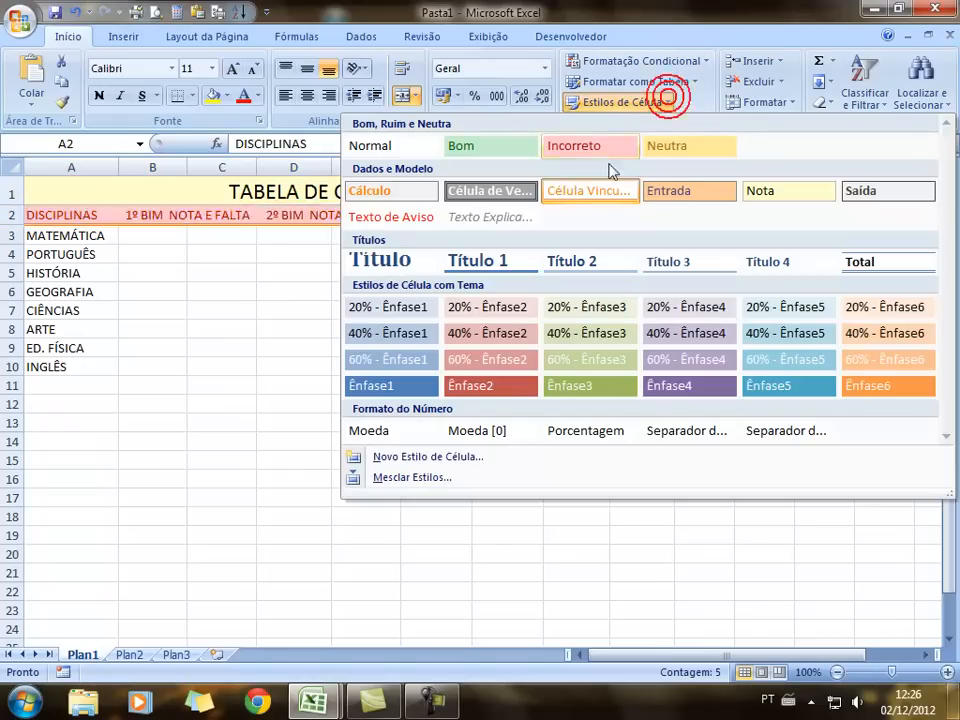
click(431, 190)
click(431, 381)
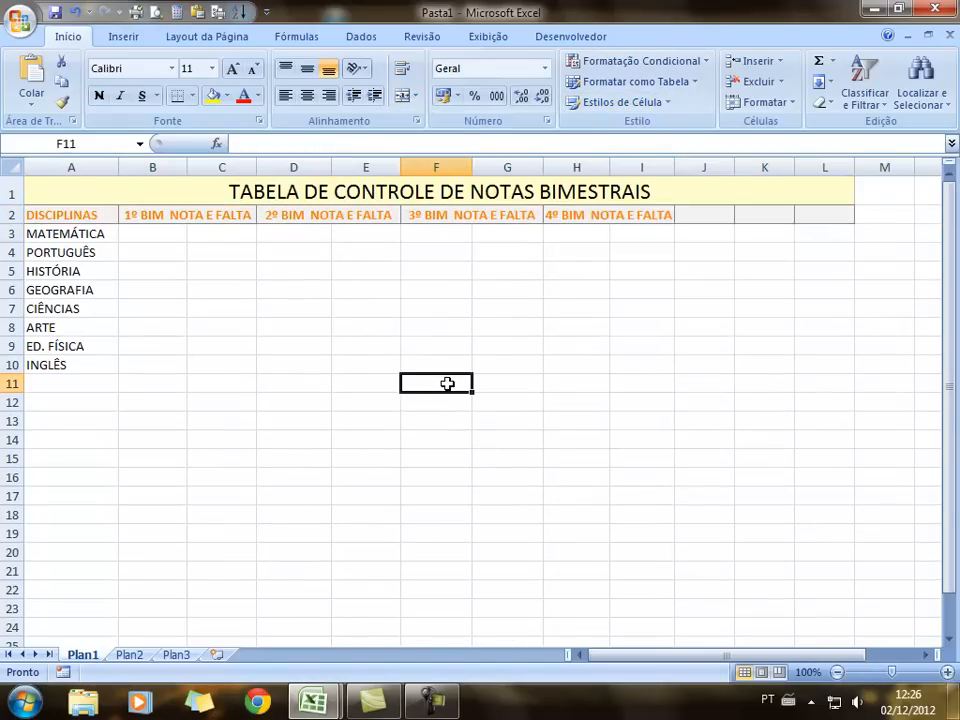
click(699, 211)
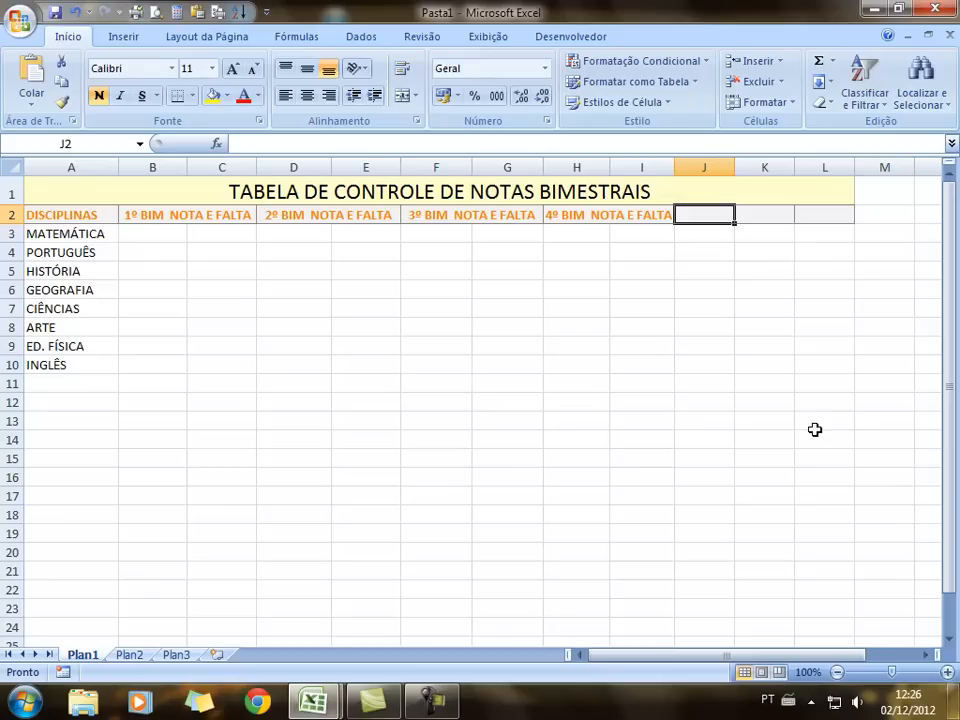
text(MÉDIA)
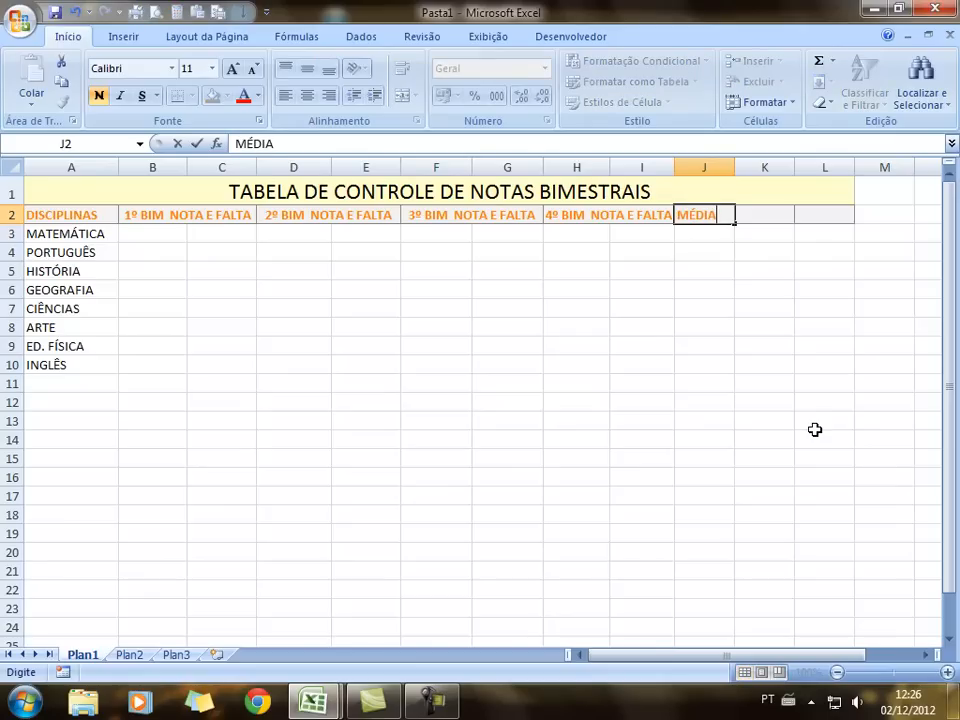
key(Return)
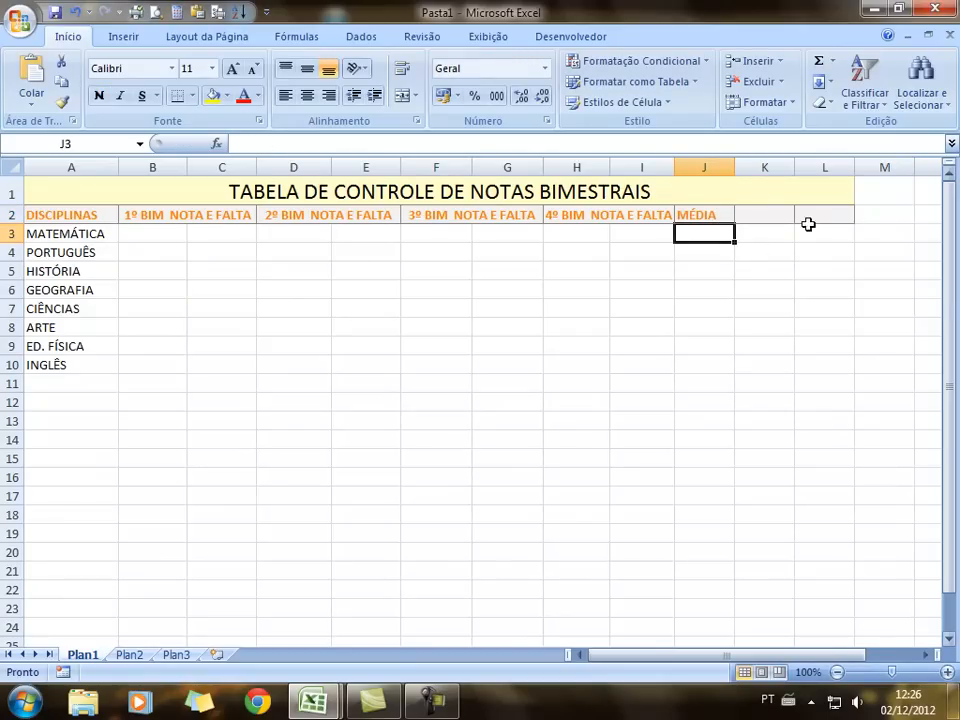
click(688, 217)
click(307, 95)
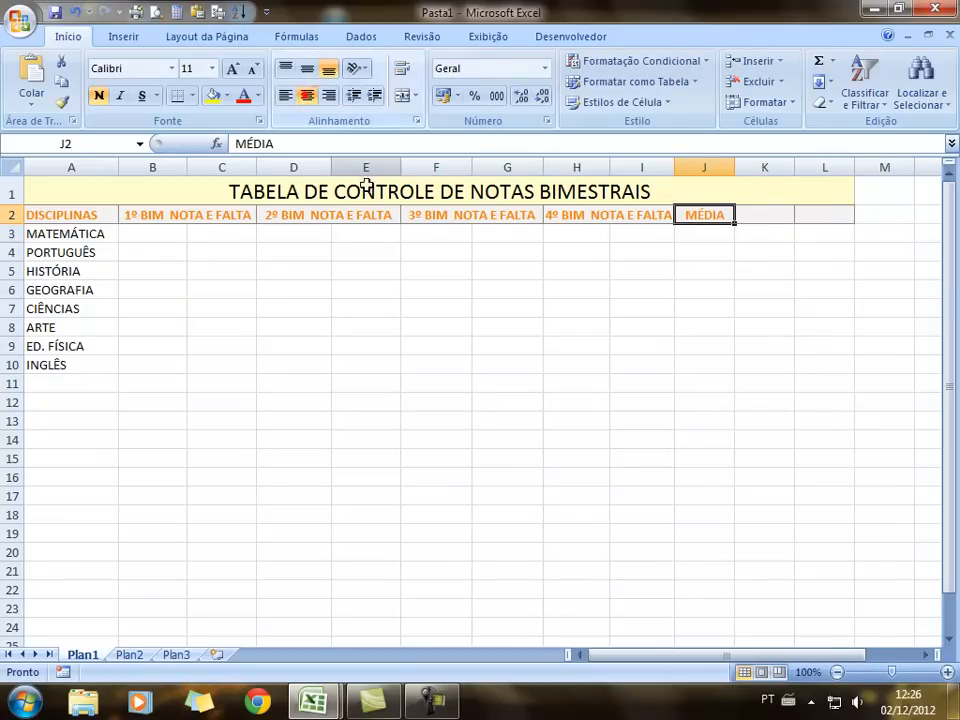
Add a centred FALTAS heading in K2 and RESULTADO in L2, widening column L
click(760, 217)
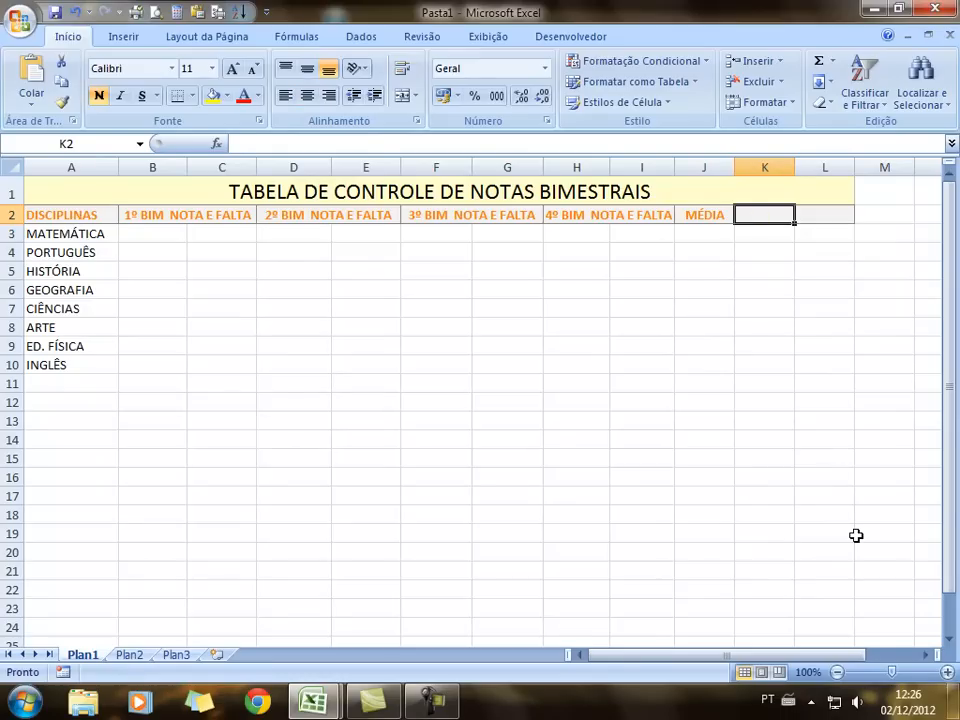
text(FALTAS)
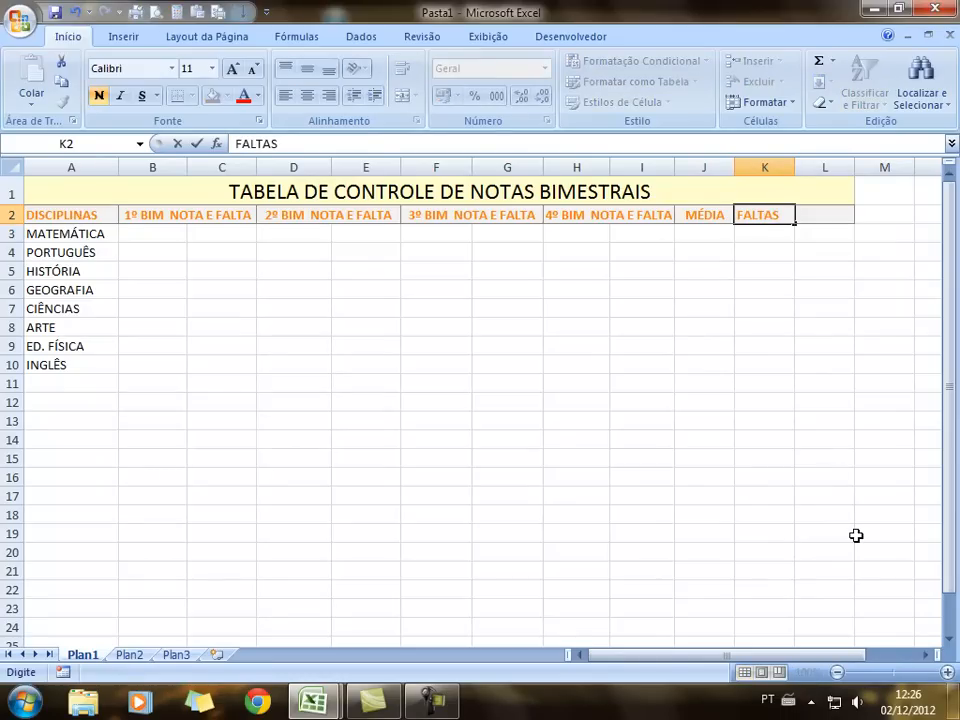
click(762, 328)
click(762, 216)
click(307, 96)
click(825, 216)
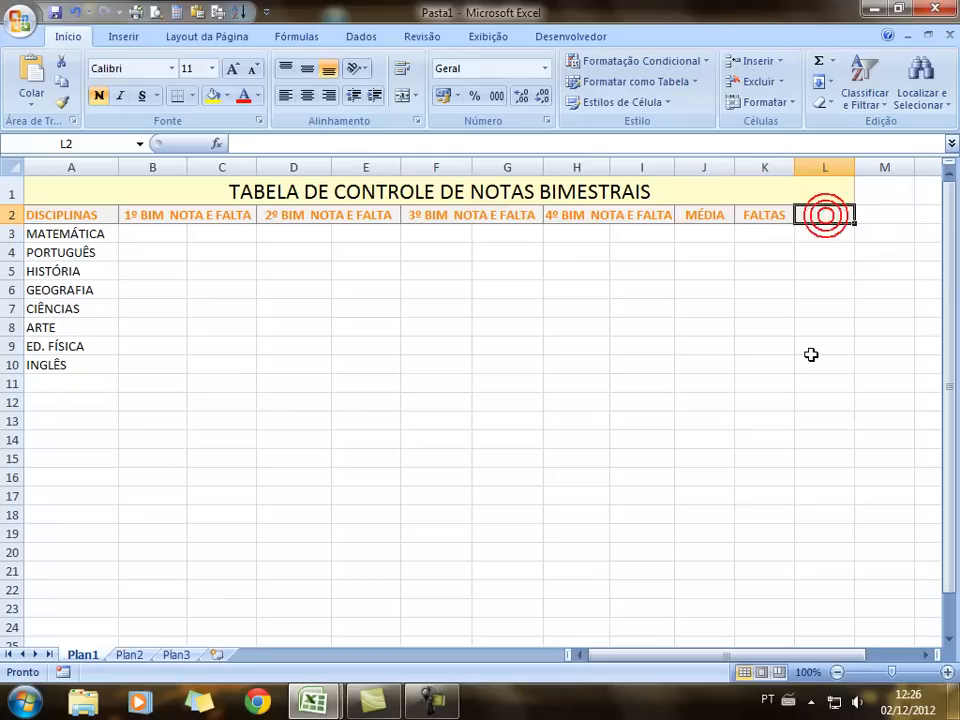
text(RE)
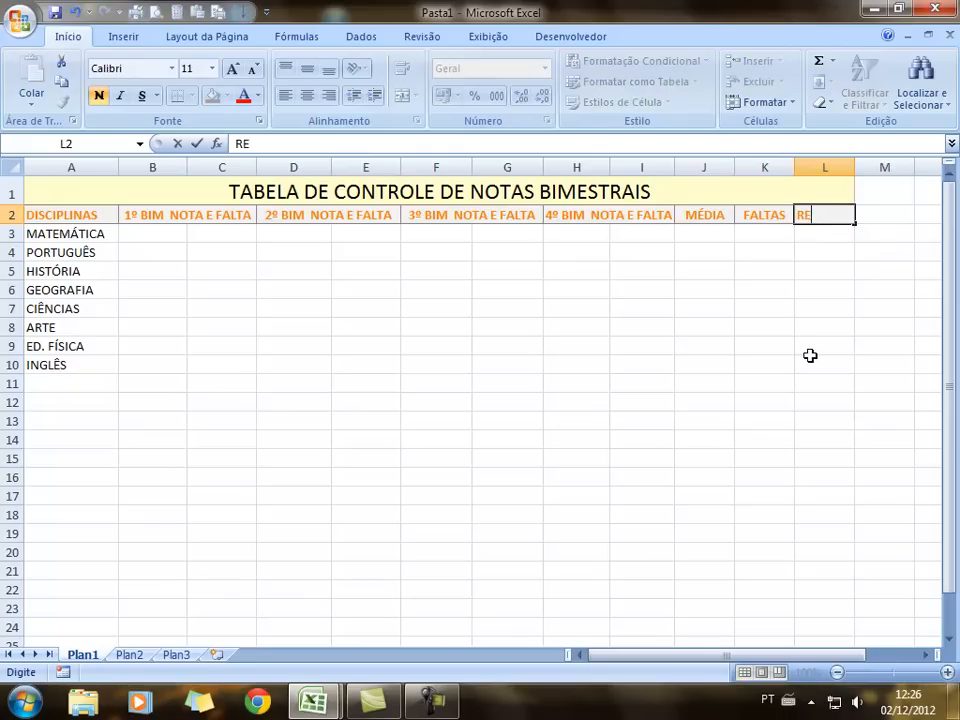
text(SULTADO)
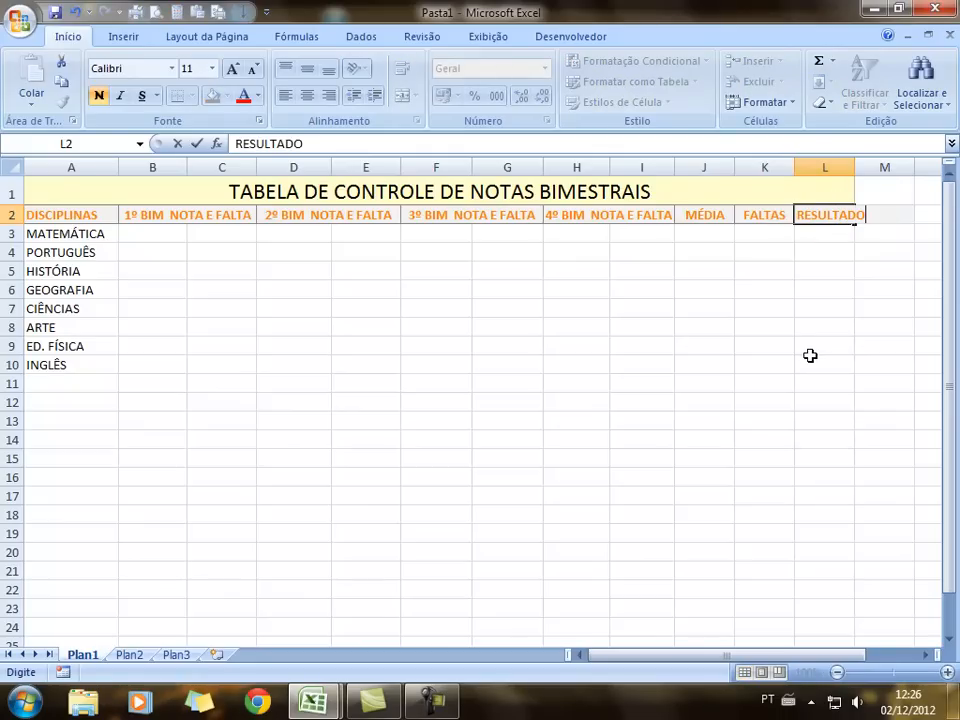
click(828, 325)
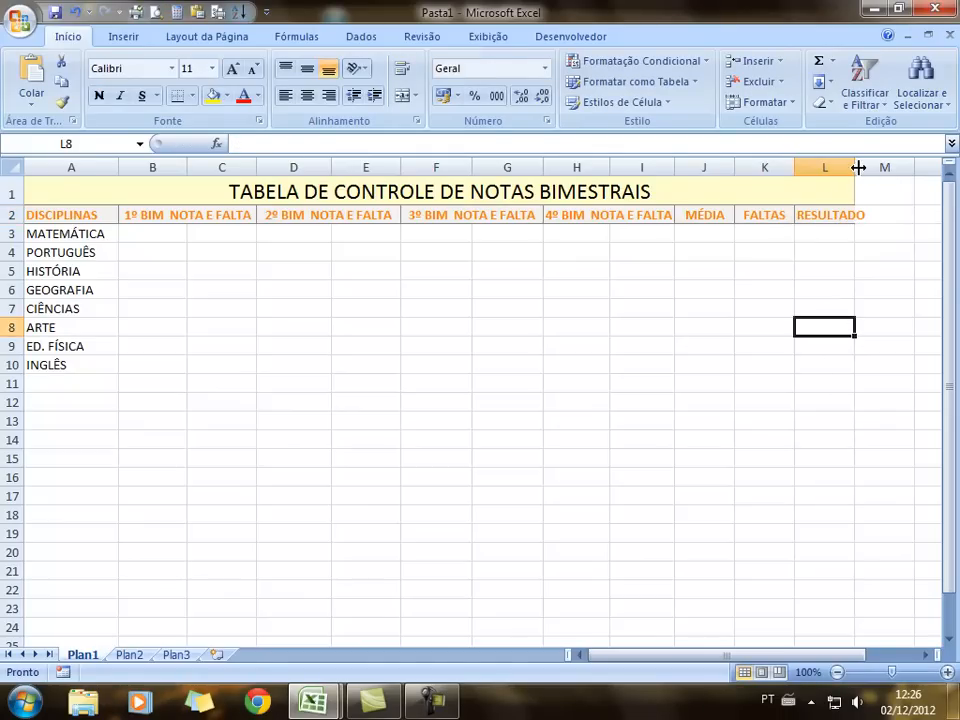
drag(854, 166, 874, 166)
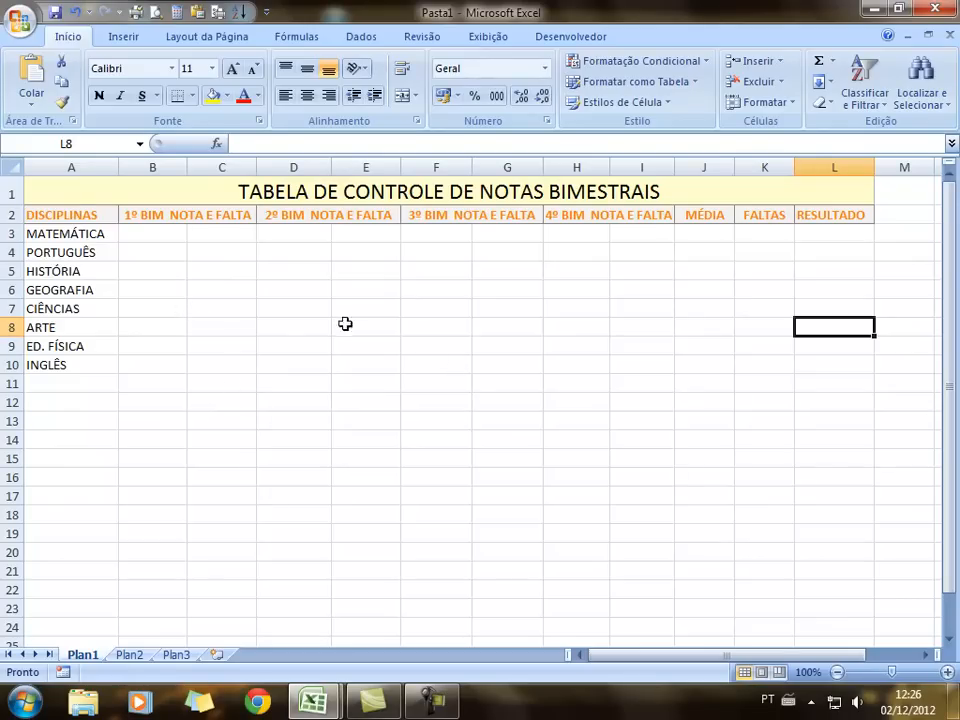
Enter the last 4º BIM absence values 0, 2, 0 and 0 down column I
click(151, 233)
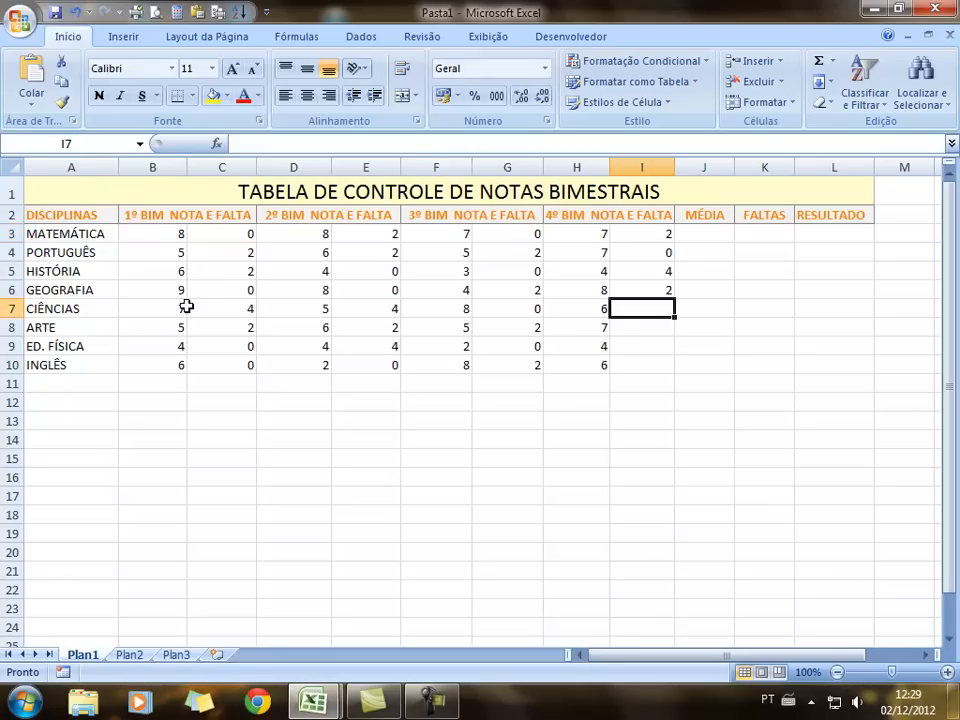
text(0)
key(Return)
text(2)
key(Return)
text(0)
key(Return)
text(0)
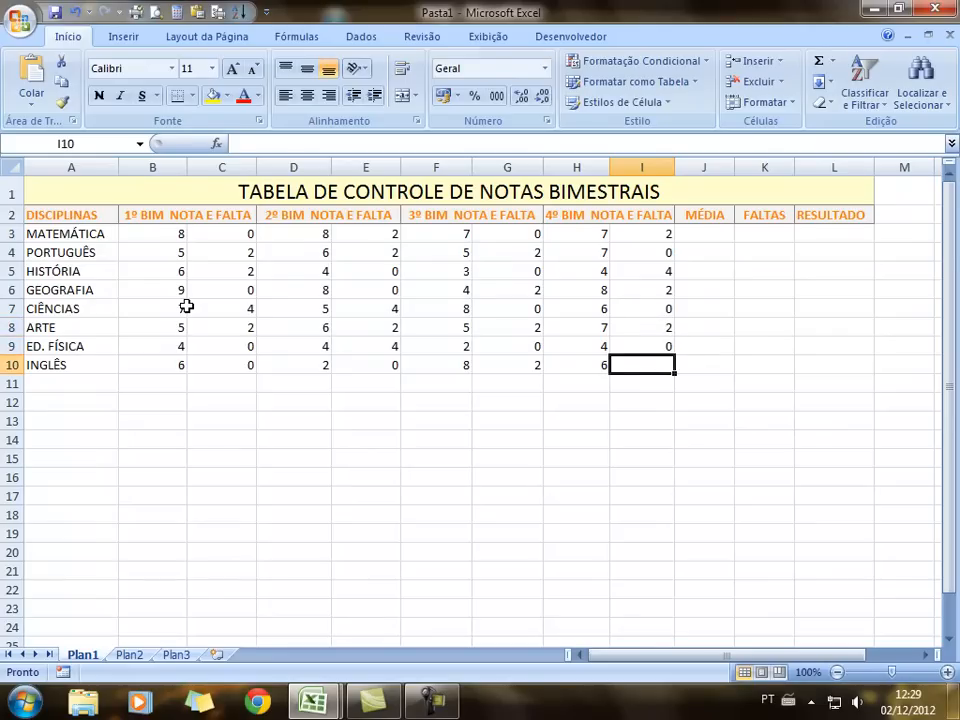
key(Return)
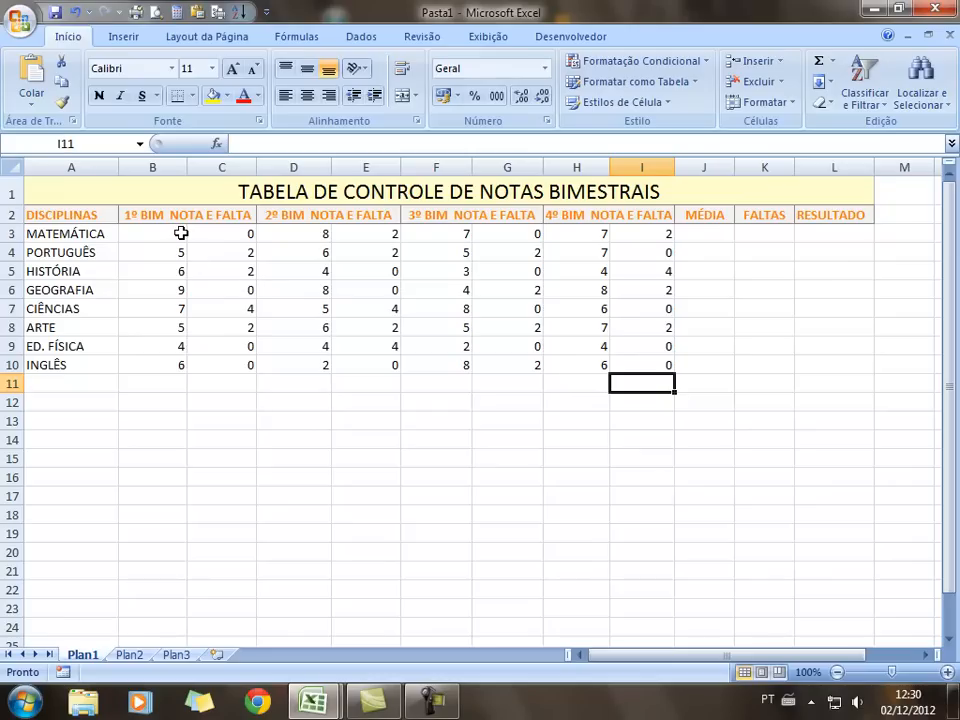
Select the grade and absence values B3:I10 and centre them
drag(159, 237, 763, 372)
click(688, 458)
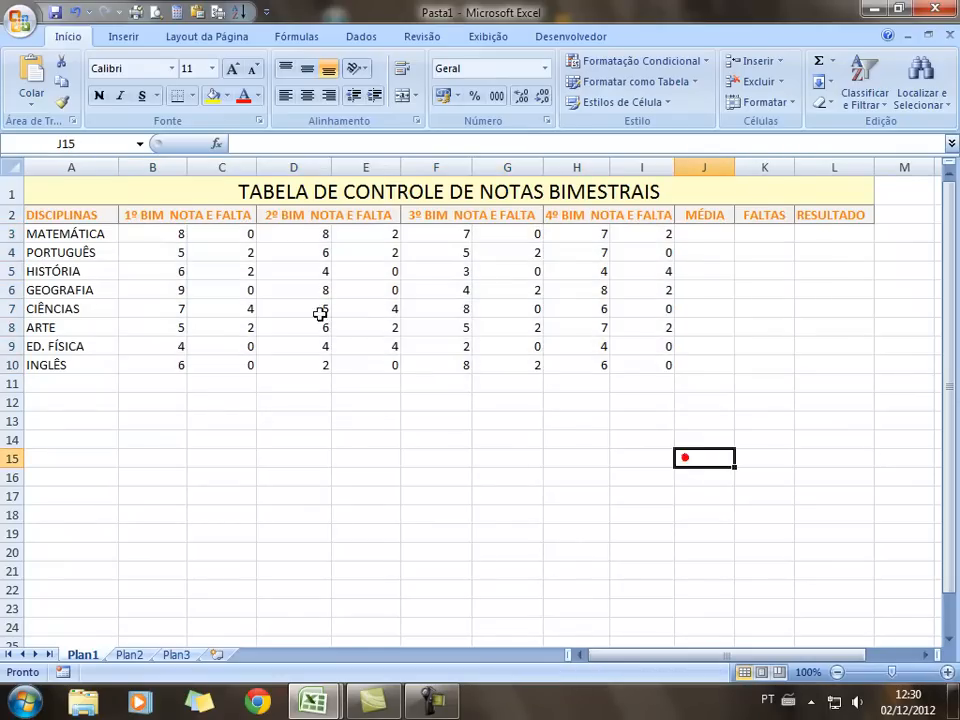
click(152, 236)
drag(152, 236, 673, 361)
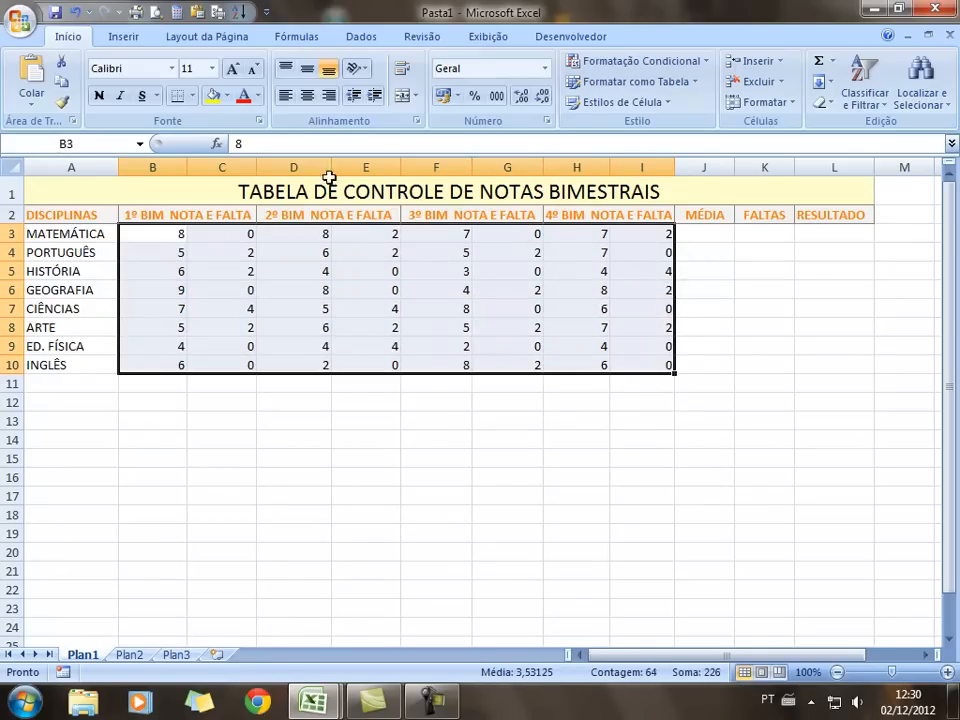
click(306, 96)
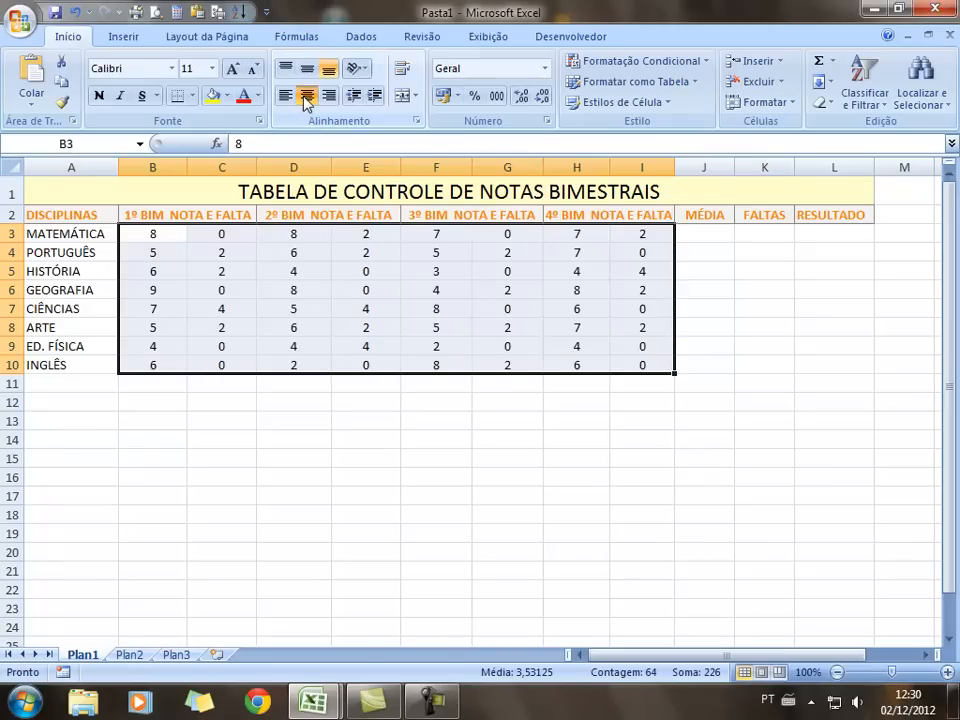
click(333, 423)
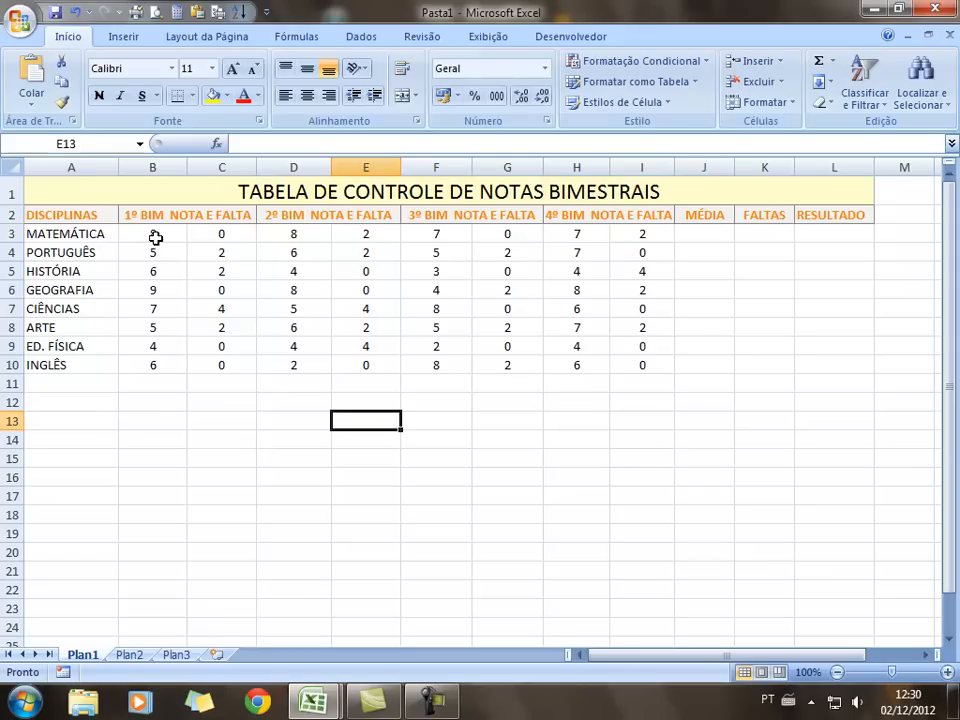
drag(156, 231, 151, 366)
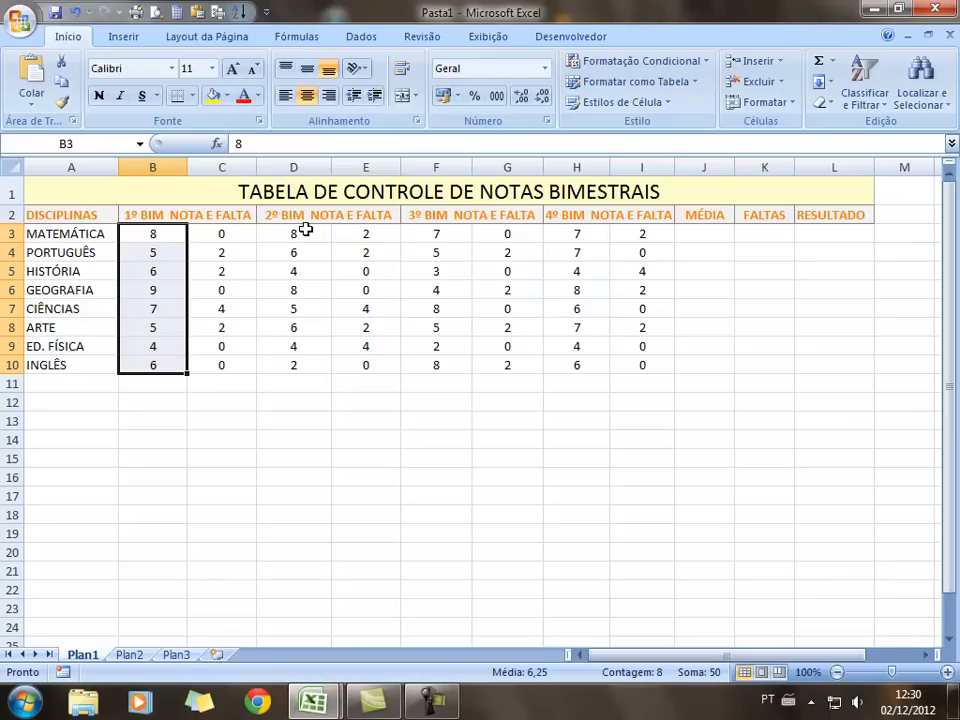
Select the grade columns B, D, F, H and the MÉDIA cells J3:J10 together
drag(305, 233, 305, 366)
drag(158, 231, 155, 365)
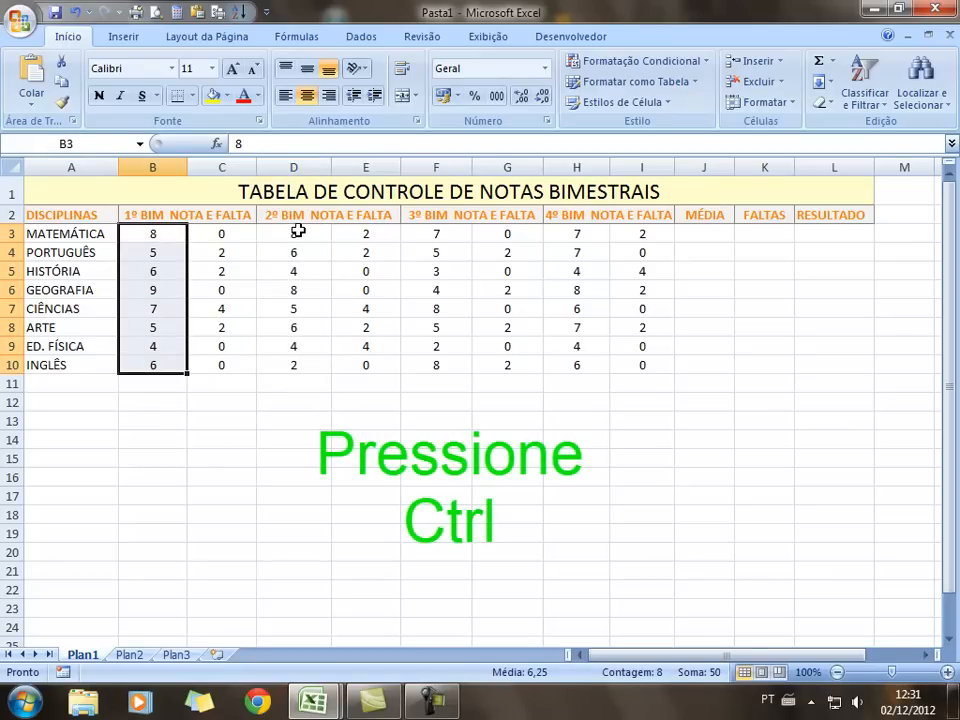
drag(298, 231, 294, 369)
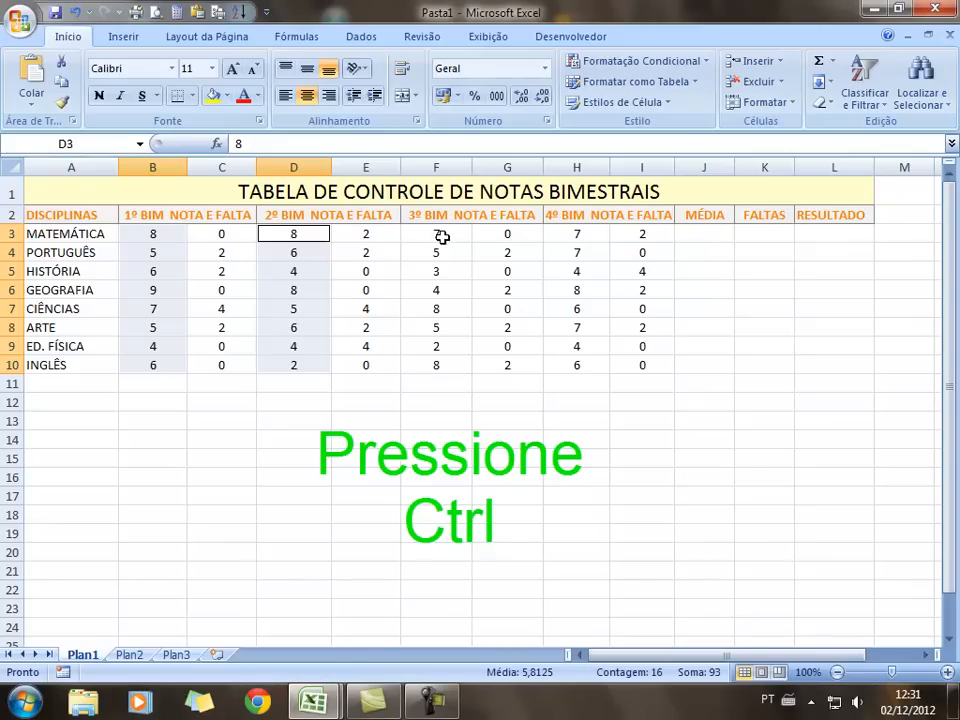
drag(441, 229, 437, 368)
drag(568, 236, 587, 363)
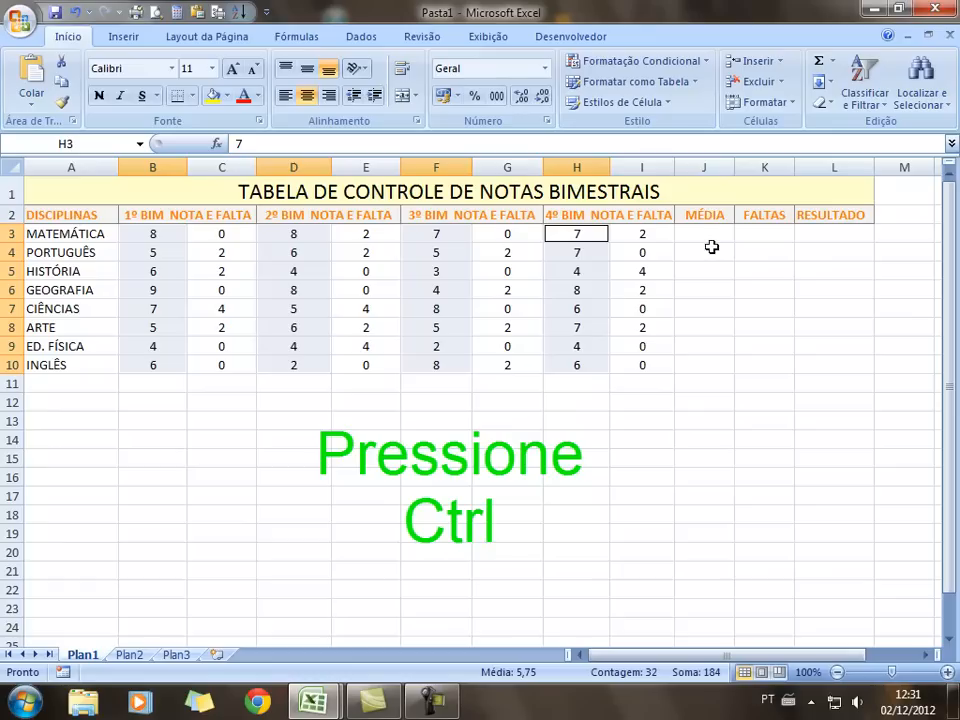
drag(705, 233, 711, 364)
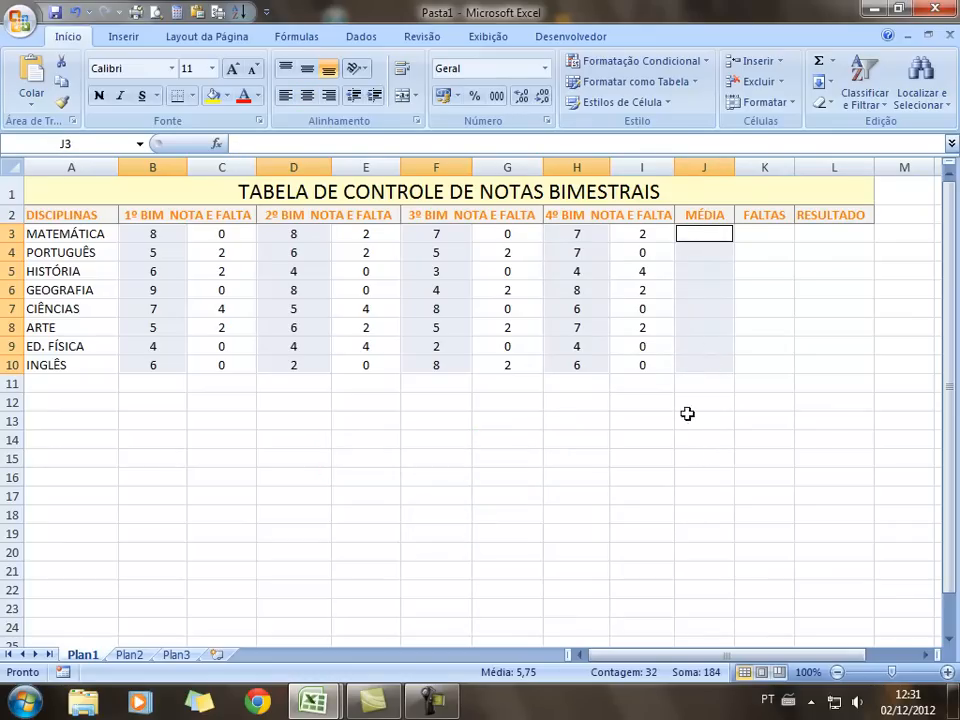
Format the selected cells as Número with one decimal place
click(545, 69)
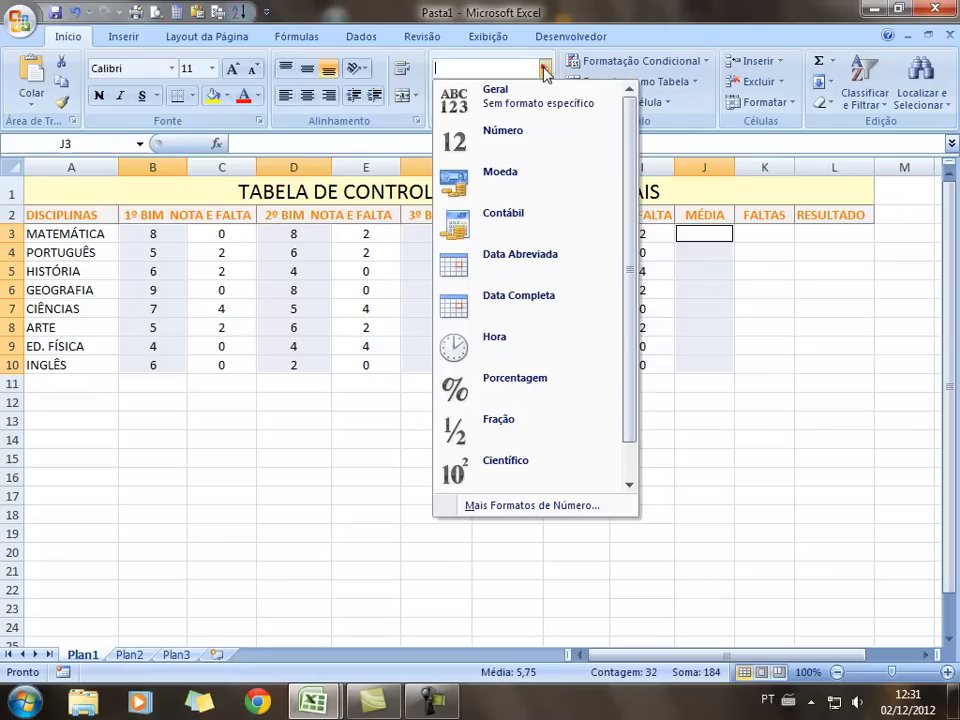
click(516, 144)
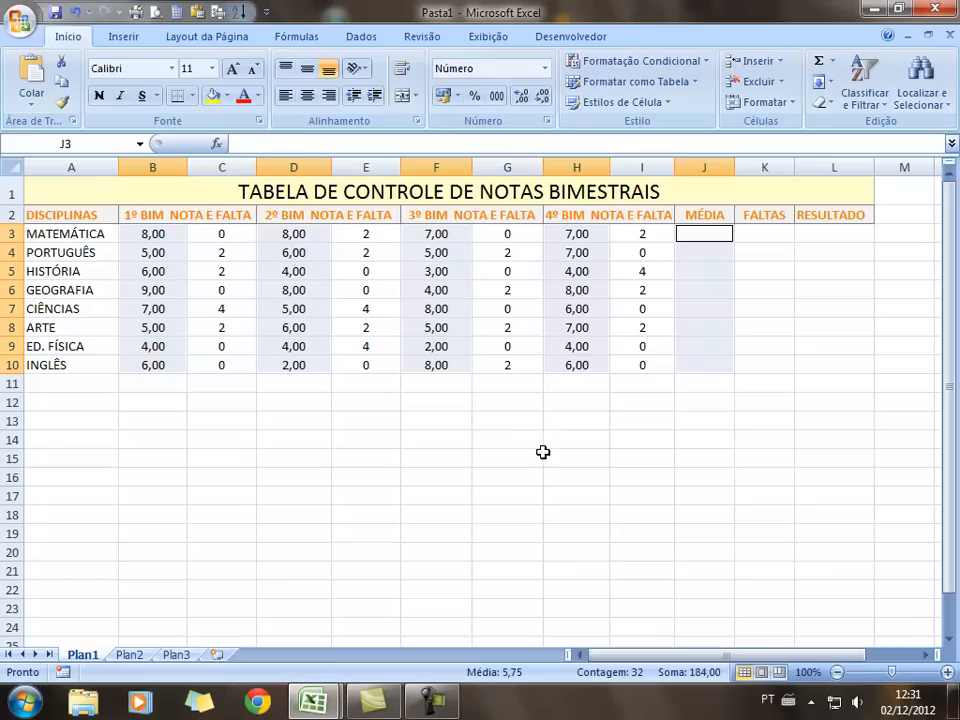
click(542, 96)
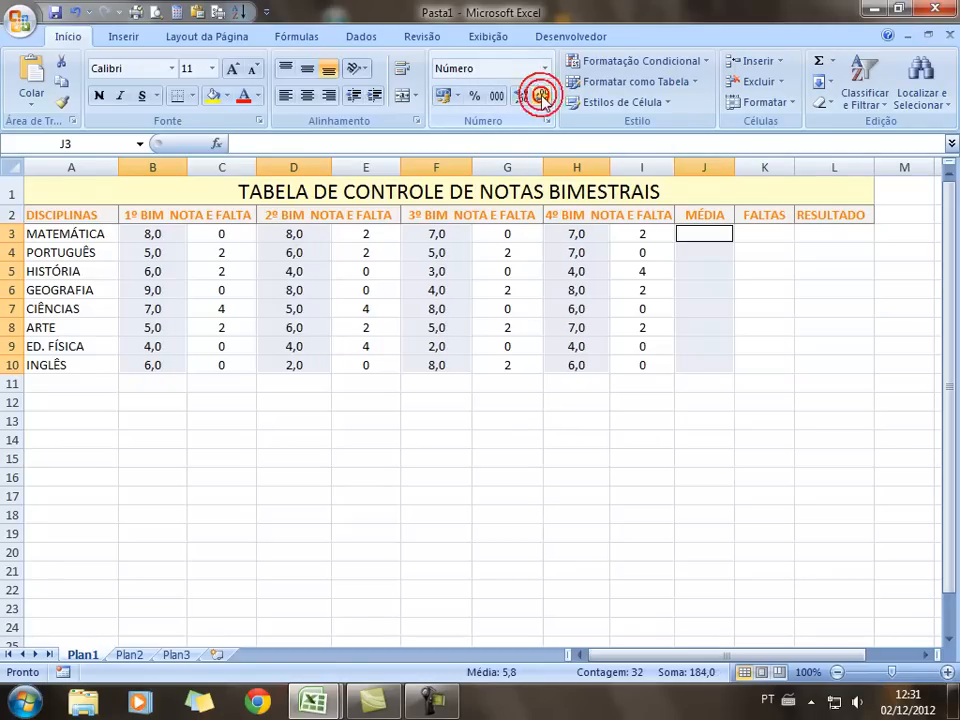
click(523, 97)
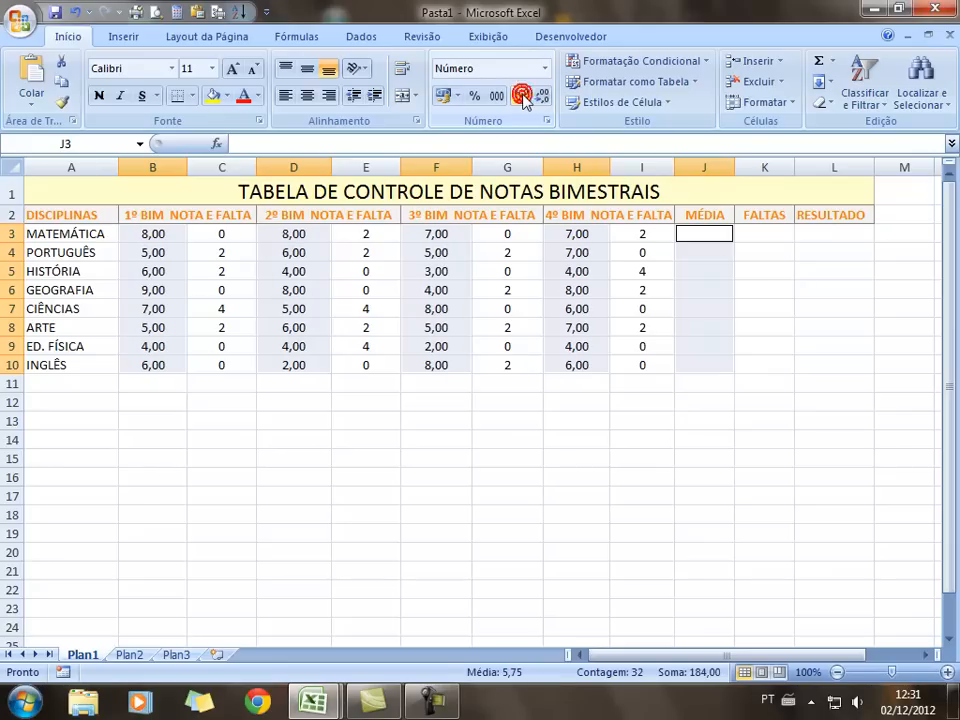
click(523, 97)
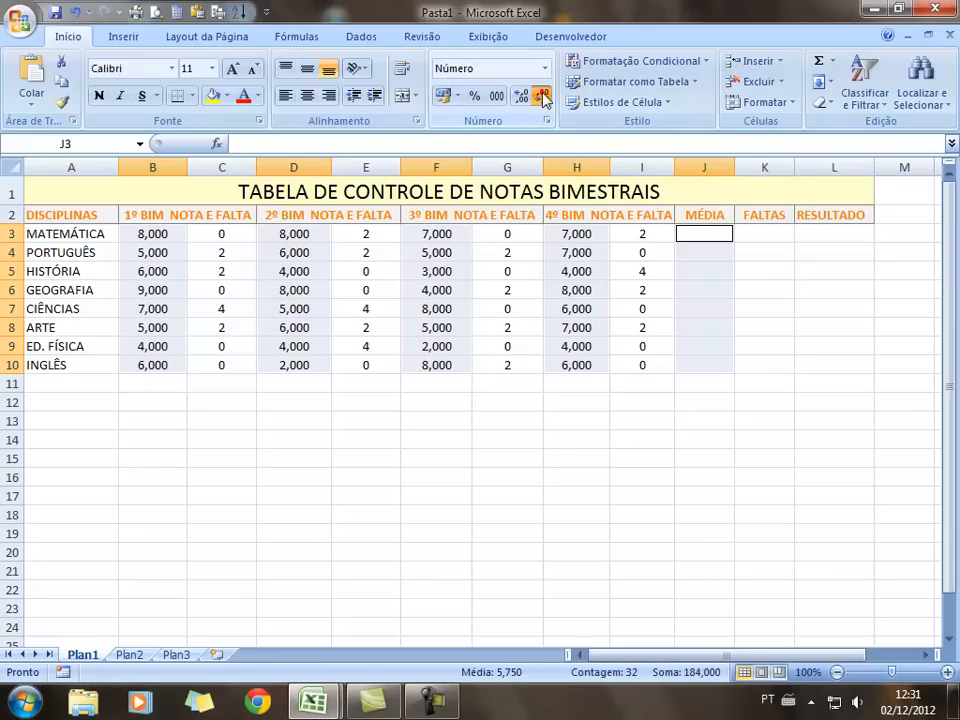
click(542, 96)
click(542, 96)
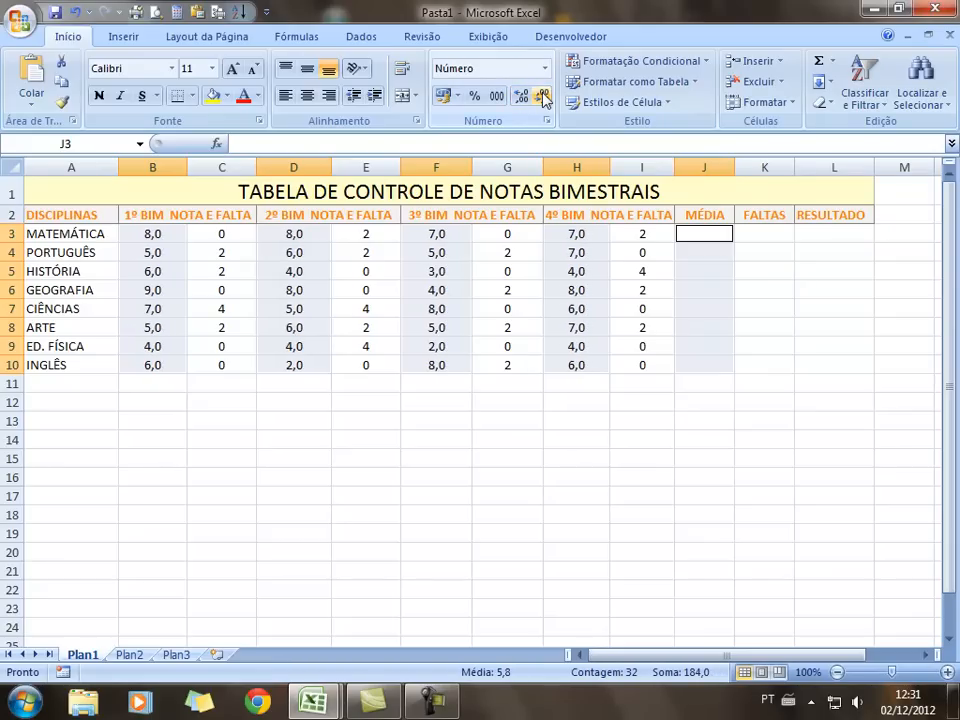
click(556, 509)
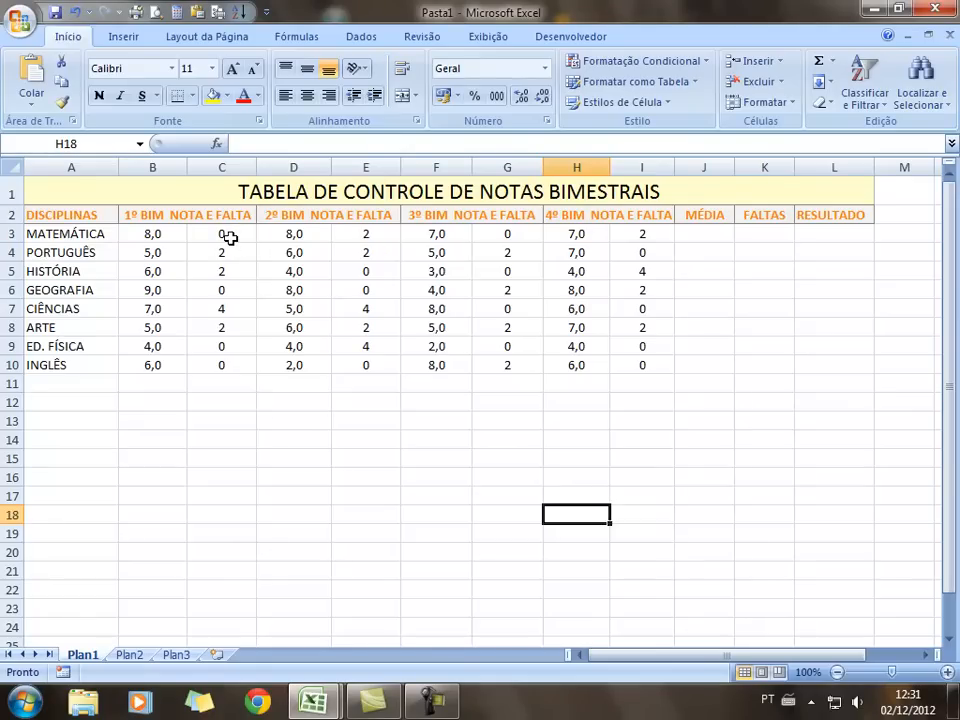
Select the absence cells C3:C10, E3:E10, G3:G10, I3:I10 and the FALTAS cells K3:K10
drag(228, 236, 229, 362)
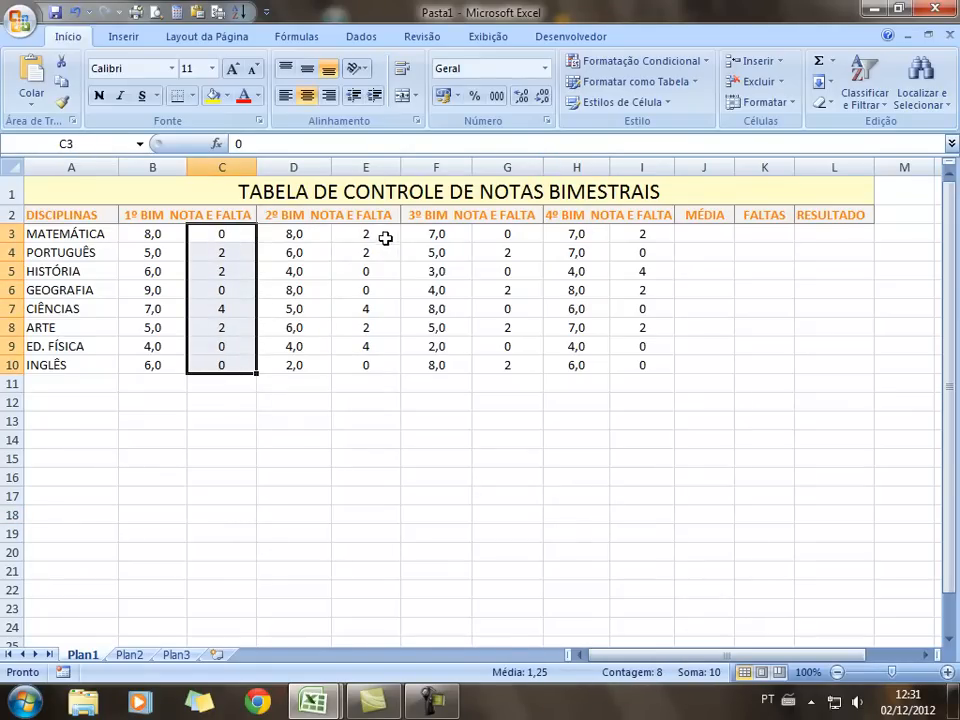
drag(380, 234, 377, 363)
drag(487, 232, 510, 360)
drag(638, 234, 660, 362)
drag(775, 241, 769, 369)
Apply the custom number format 00 so the absences show as two digits
click(545, 68)
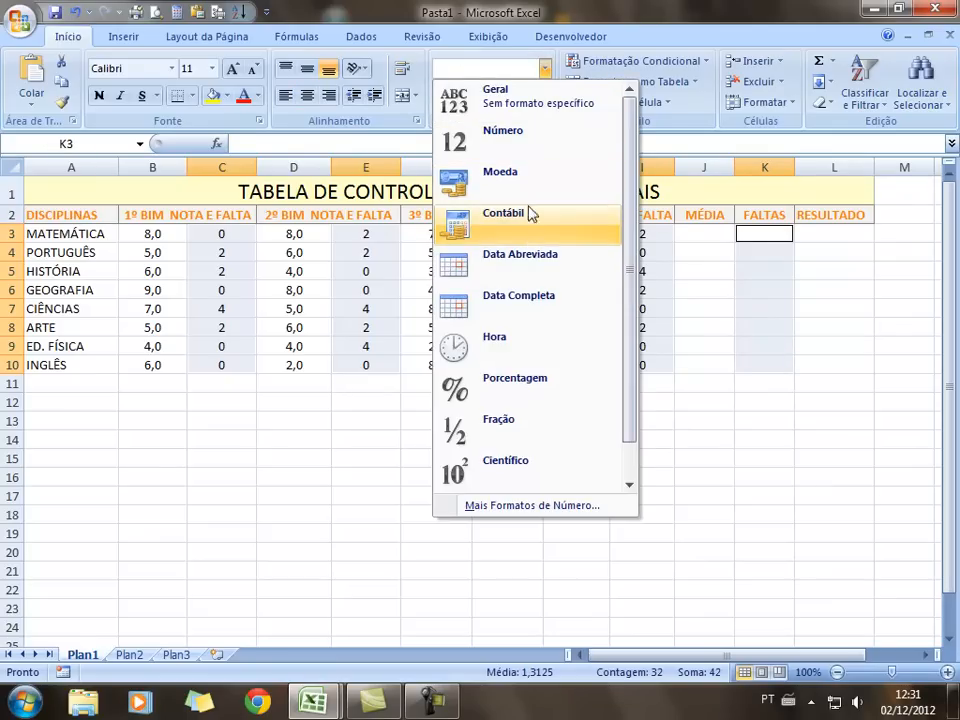
click(511, 140)
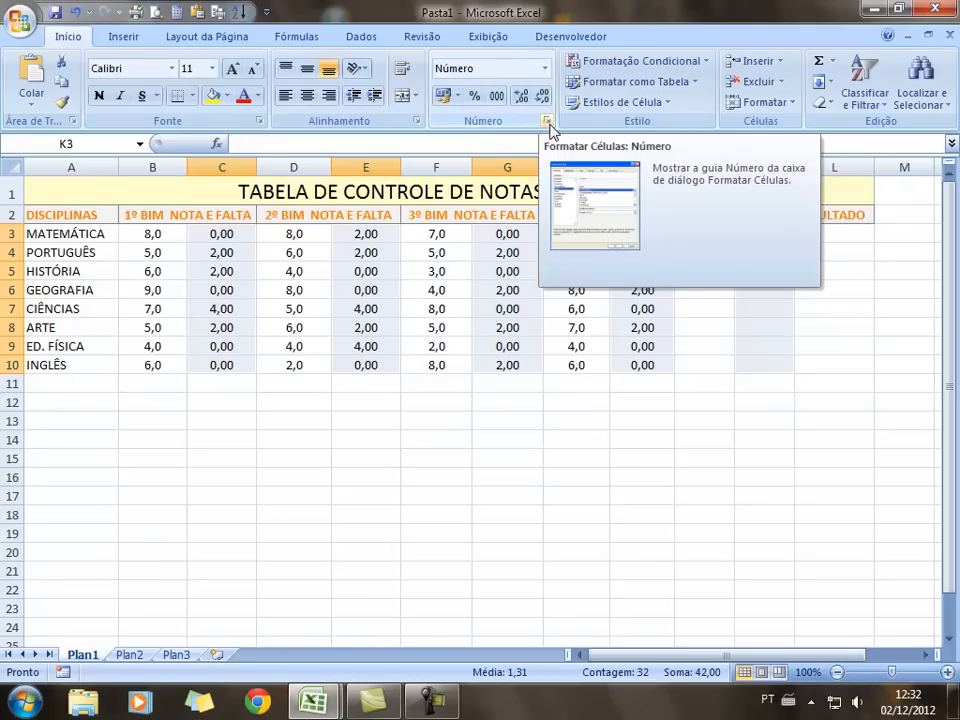
click(547, 123)
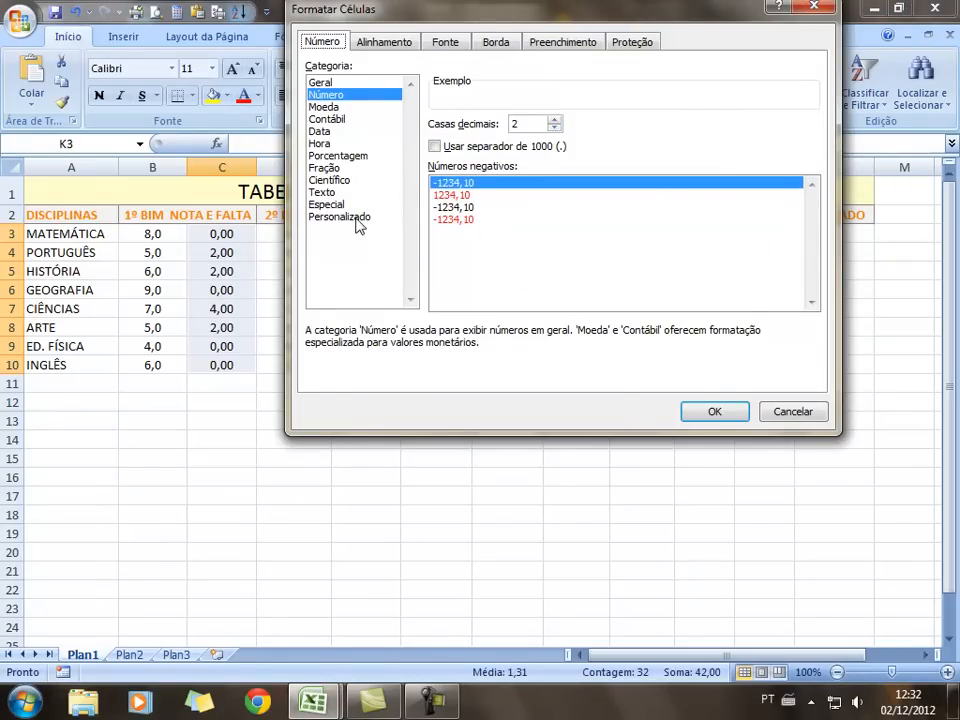
click(358, 218)
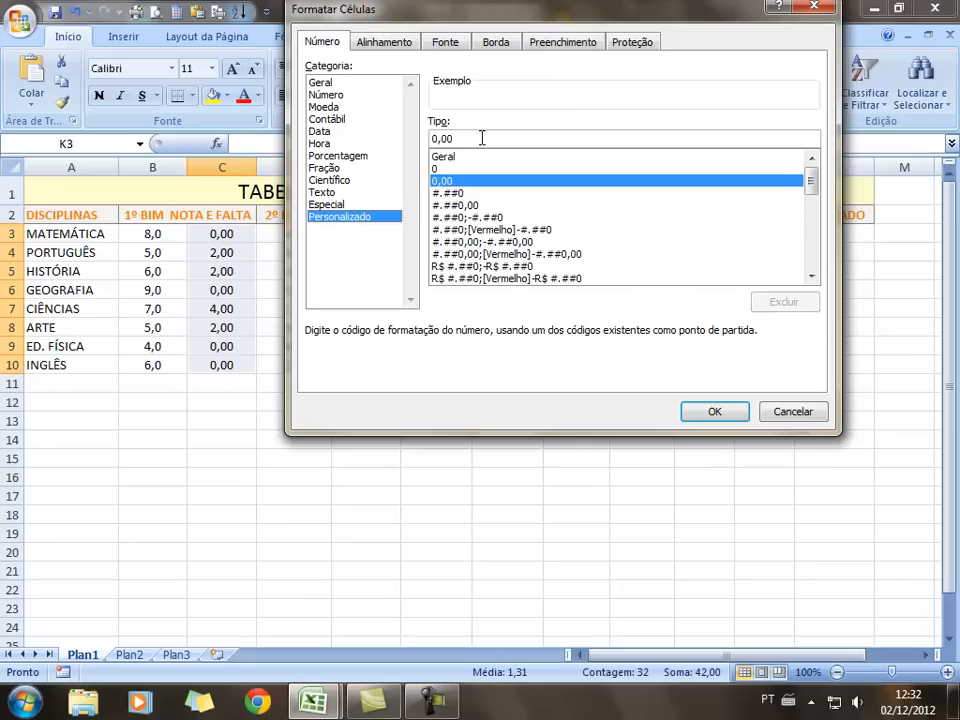
drag(481, 138, 450, 125)
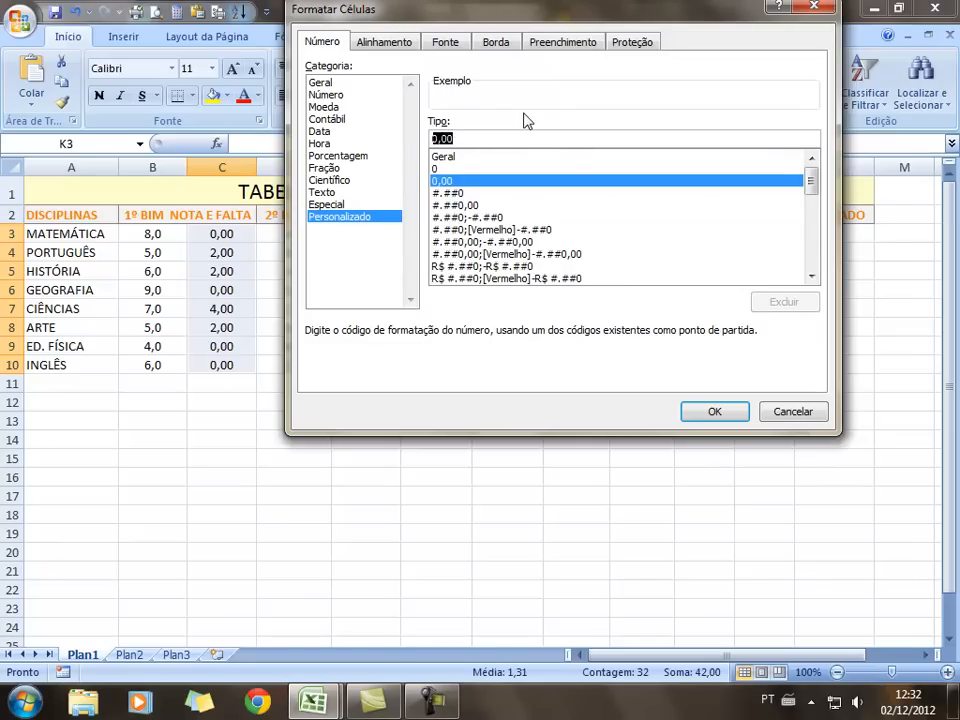
key(BackSpace)
text(0)
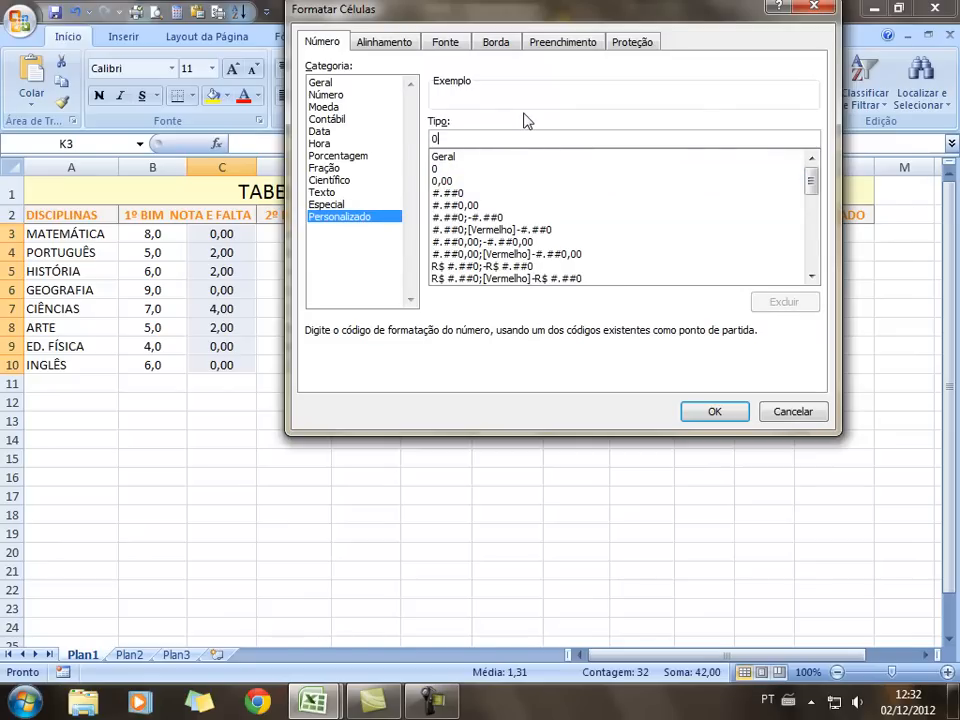
text(0)
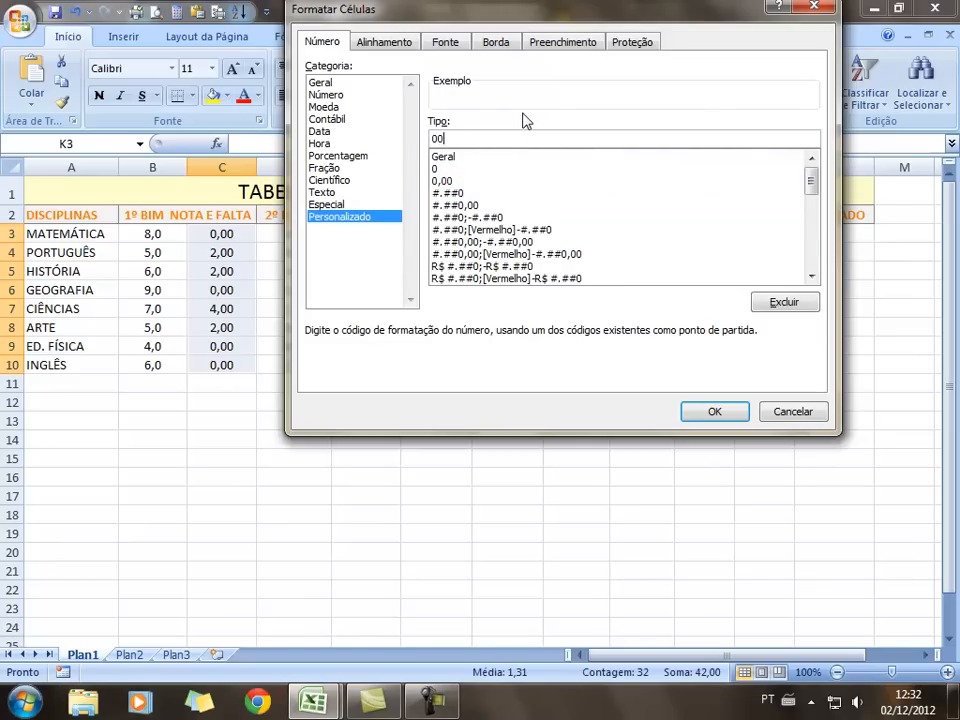
click(715, 412)
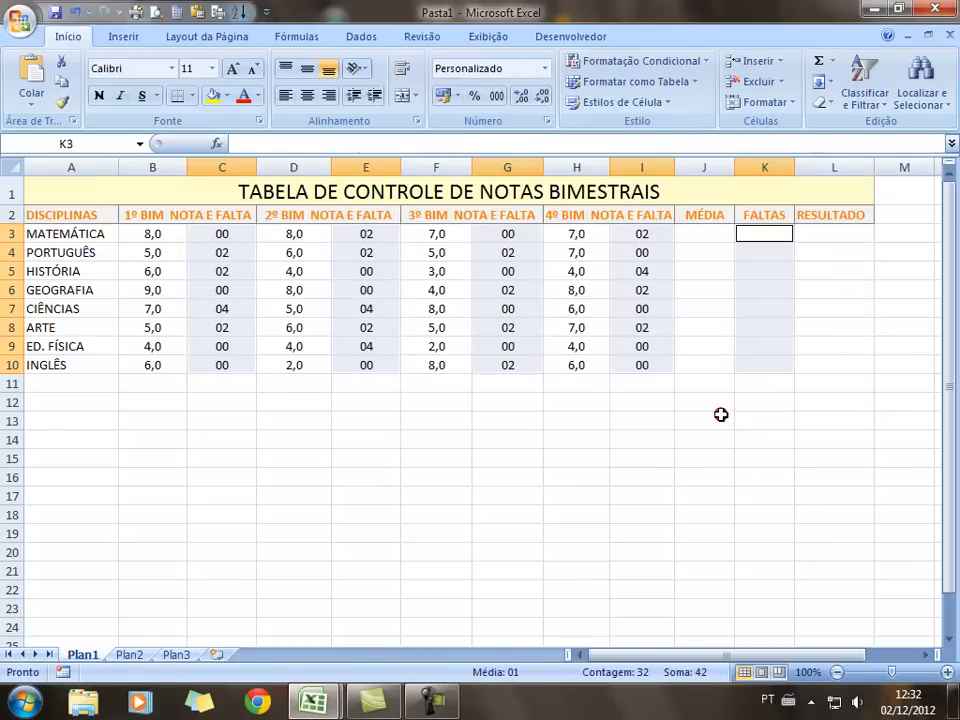
click(692, 516)
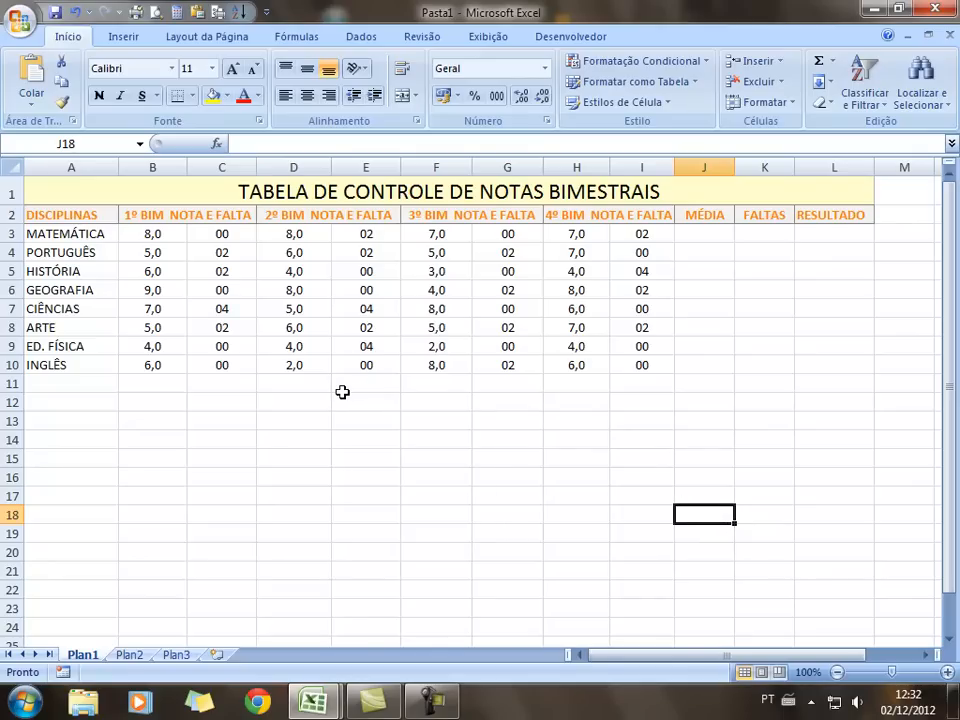
Colour the MATEMÁTICA 1º BIM grade in B3 dark blue
click(163, 238)
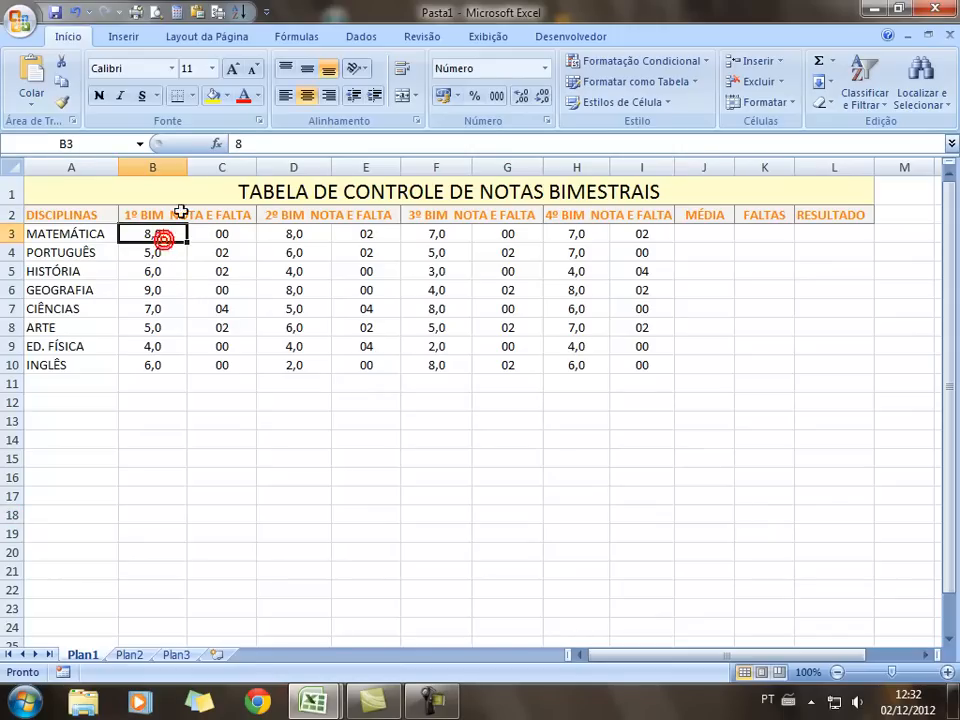
click(258, 96)
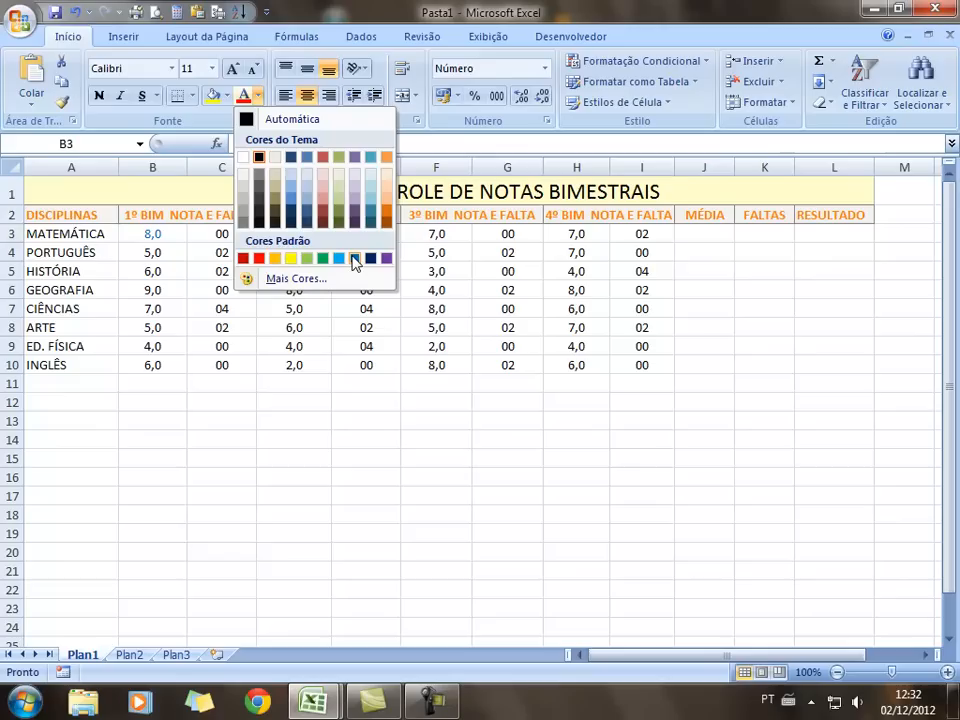
click(297, 277)
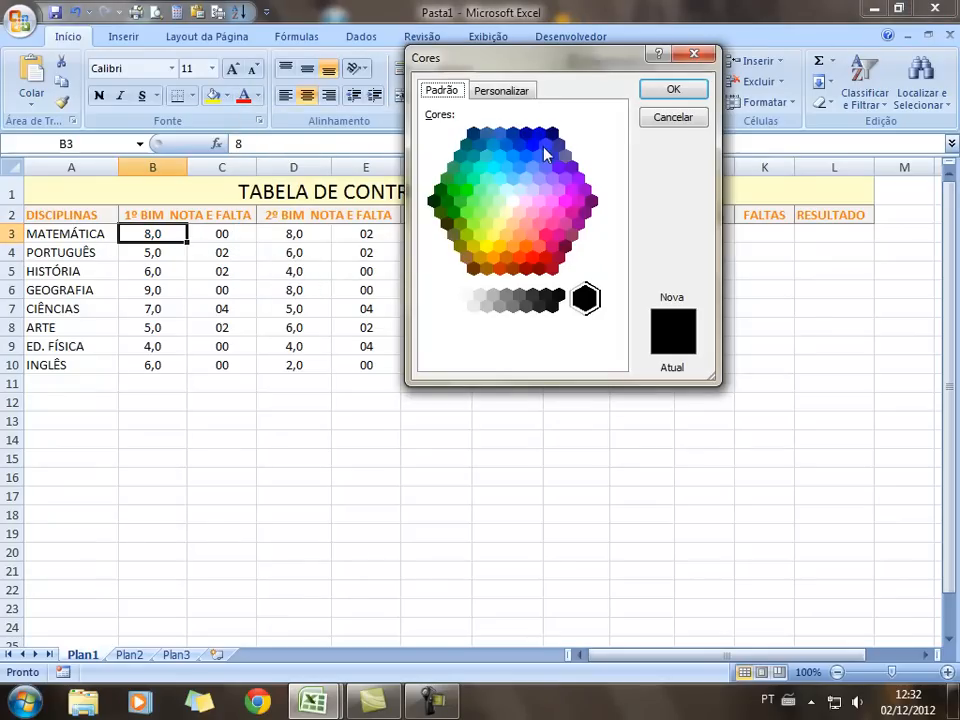
click(535, 146)
click(675, 91)
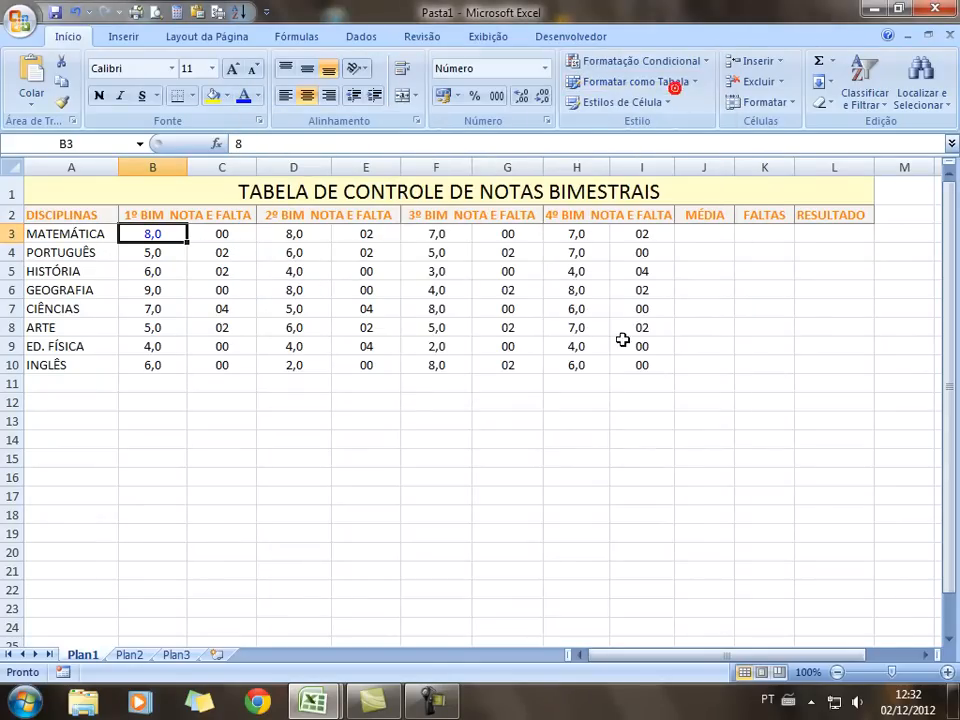
Make the ED. FÍSICA 1º BIM grade 4,0 in B9 red
click(162, 350)
click(258, 96)
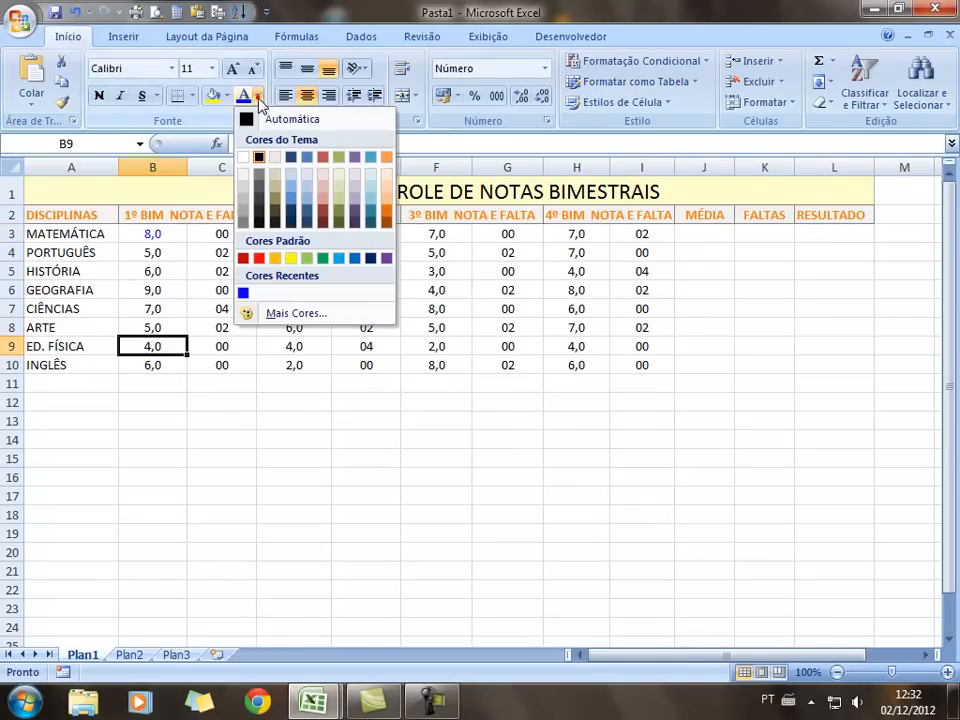
click(258, 258)
click(262, 516)
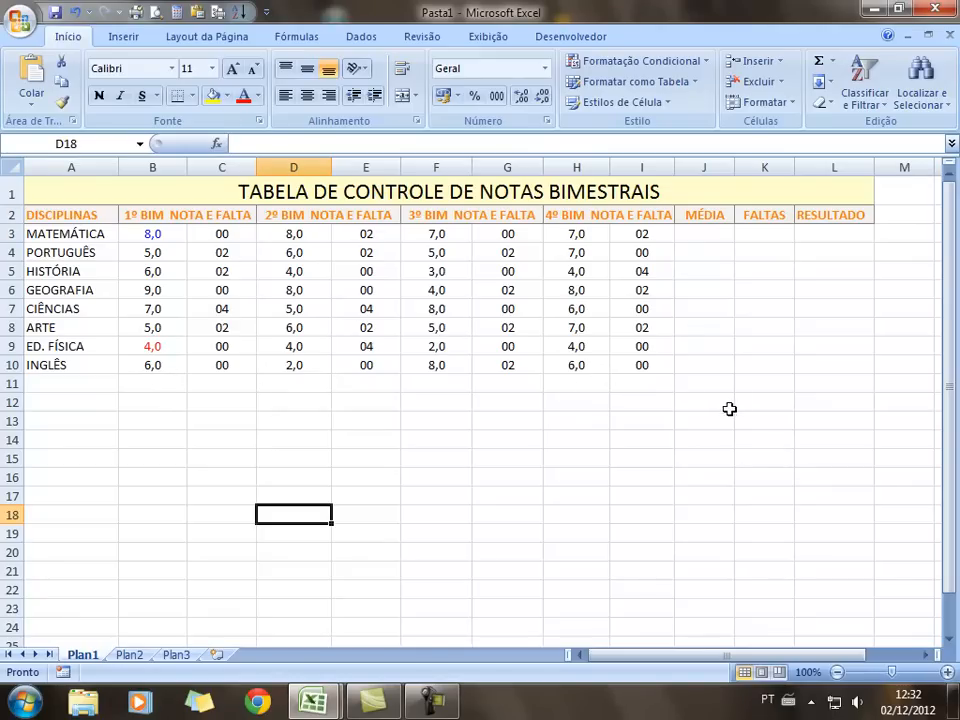
Select the grade ranges B3:B10, D3:D10, F3:F10, H3:H10 and the MÉDIA cells J3:J10
drag(160, 238, 154, 372)
drag(294, 235, 291, 366)
drag(437, 236, 466, 355)
drag(580, 235, 576, 362)
drag(711, 229, 746, 371)
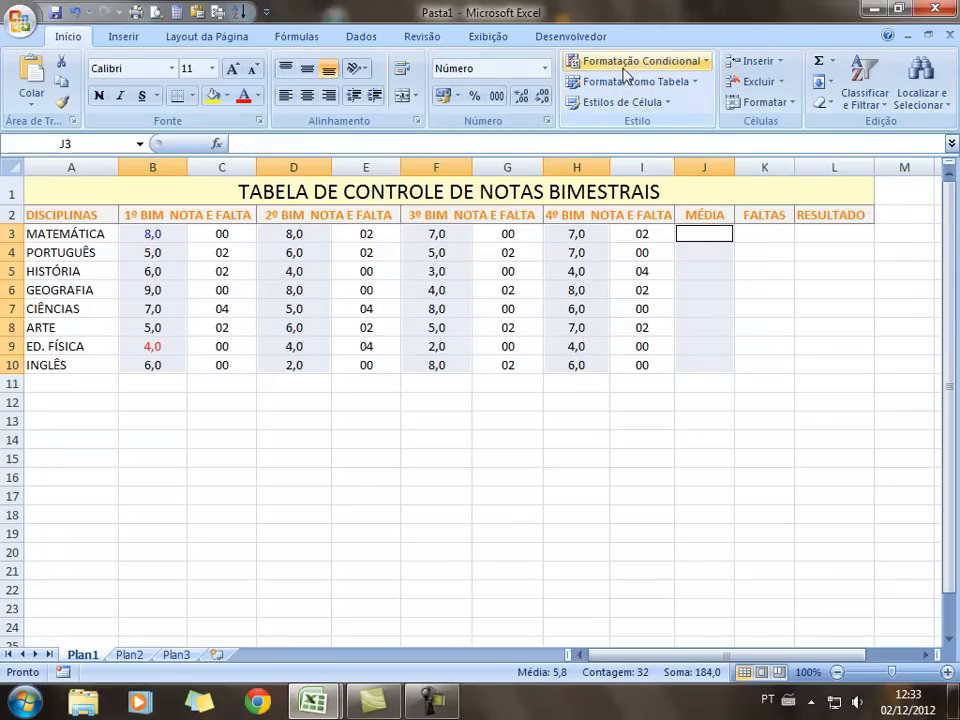
Add a conditional rule giving cell values between 0 and 4,9 a red font
click(708, 62)
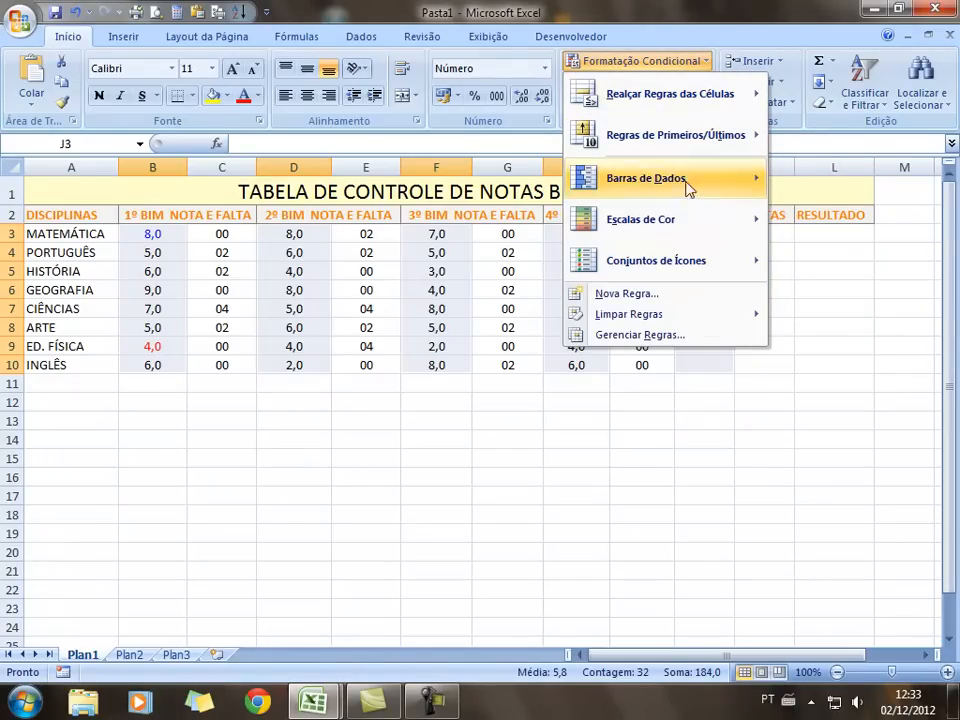
click(669, 300)
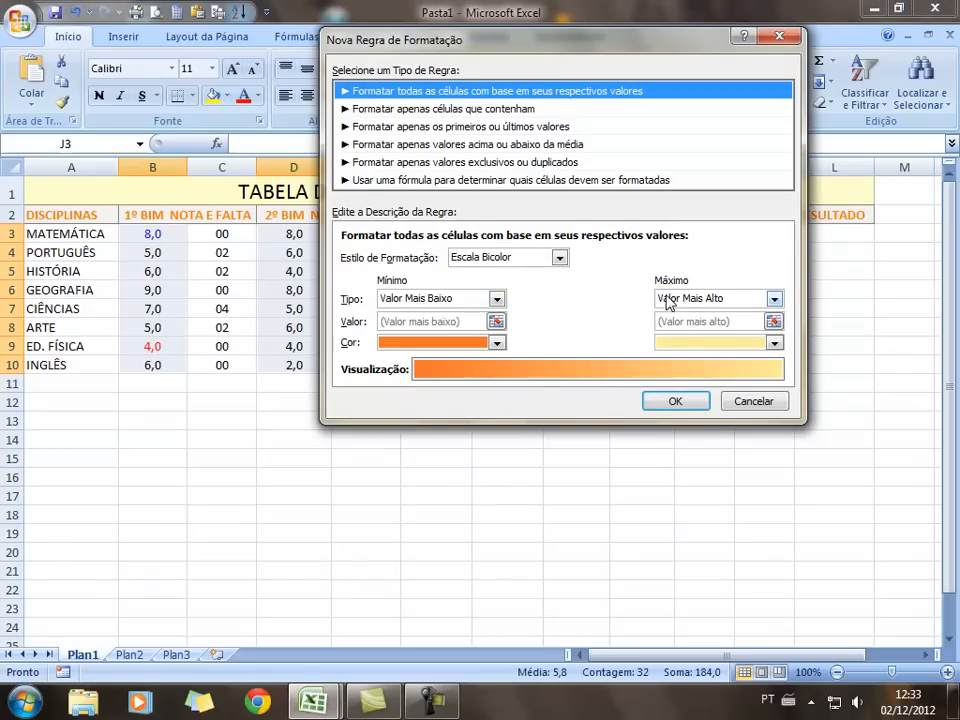
click(481, 113)
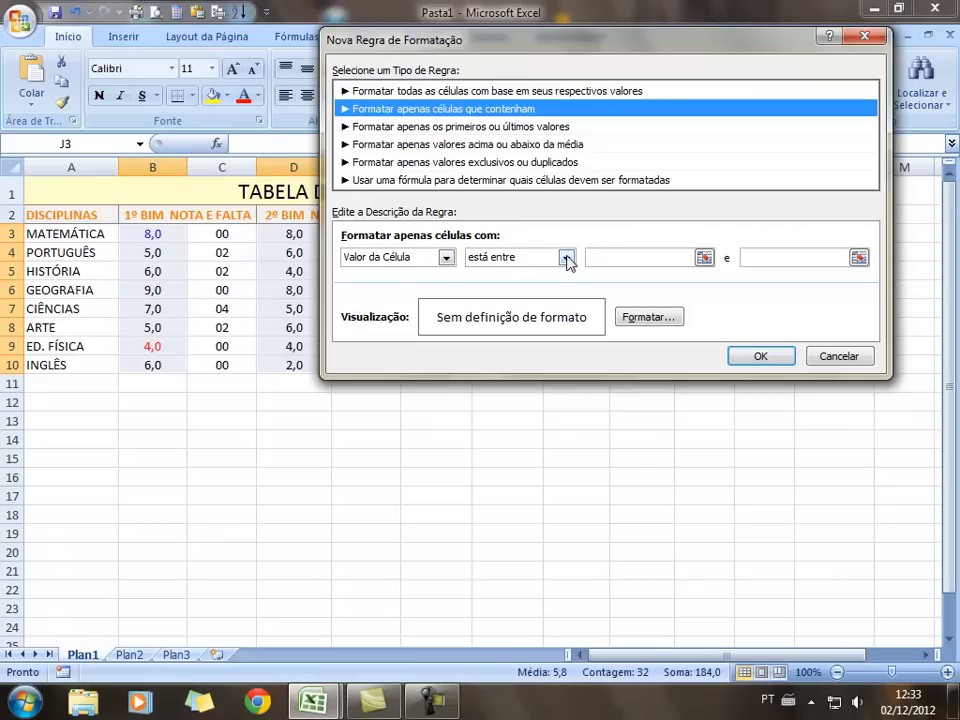
click(610, 257)
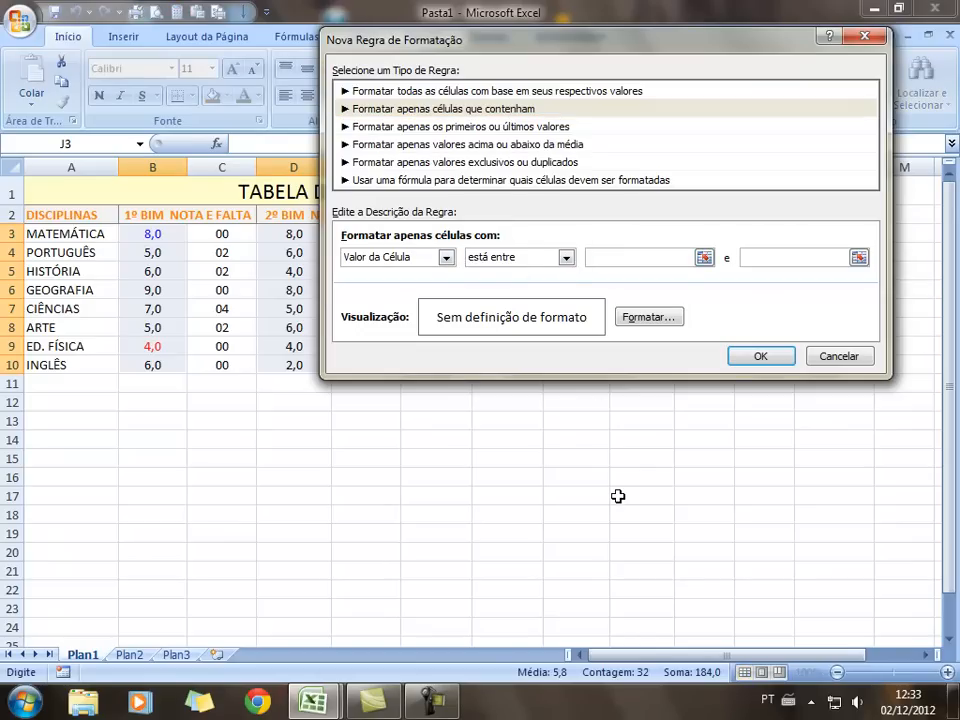
text(0)
click(648, 318)
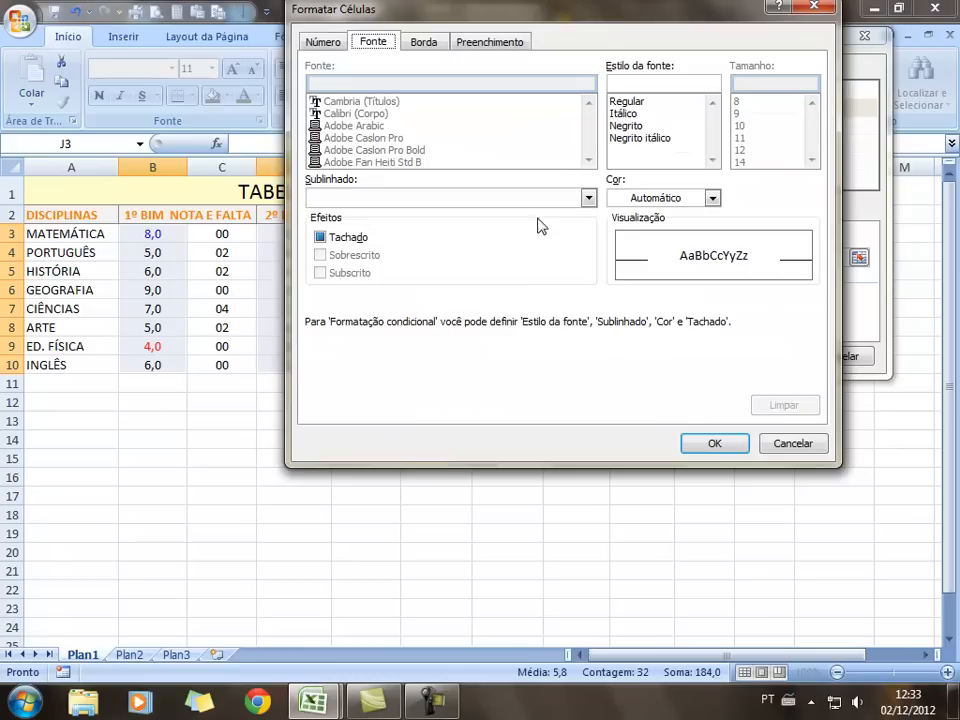
click(712, 198)
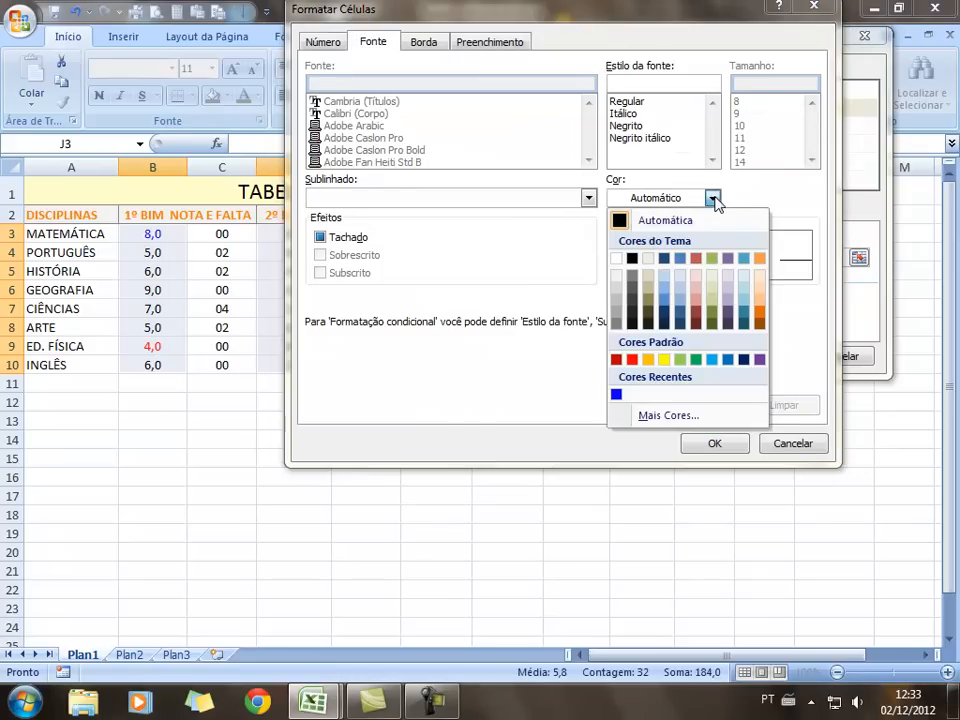
click(632, 361)
click(714, 444)
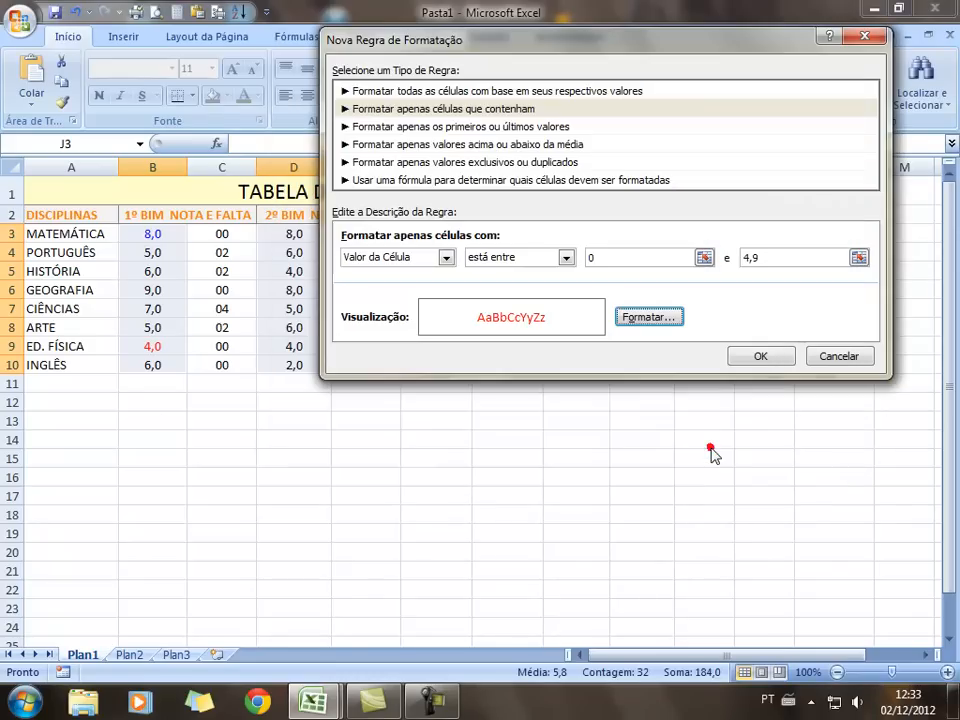
click(758, 358)
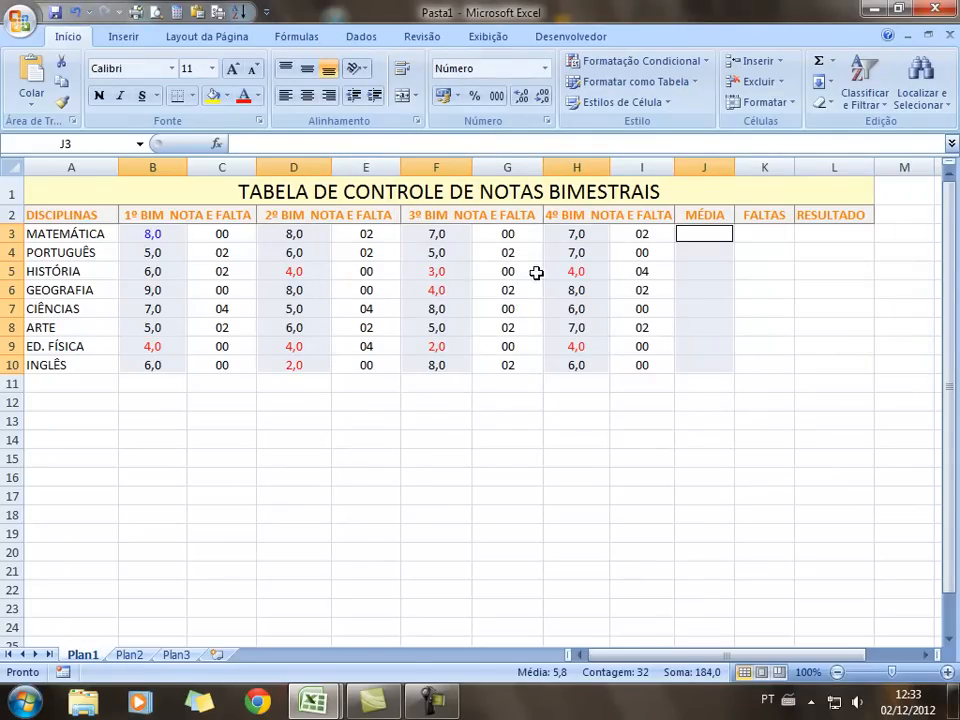
click(718, 288)
Enter a test average of 4 in J6 and centre the MÉDIA cells J3:J10
text(4)
key(Return)
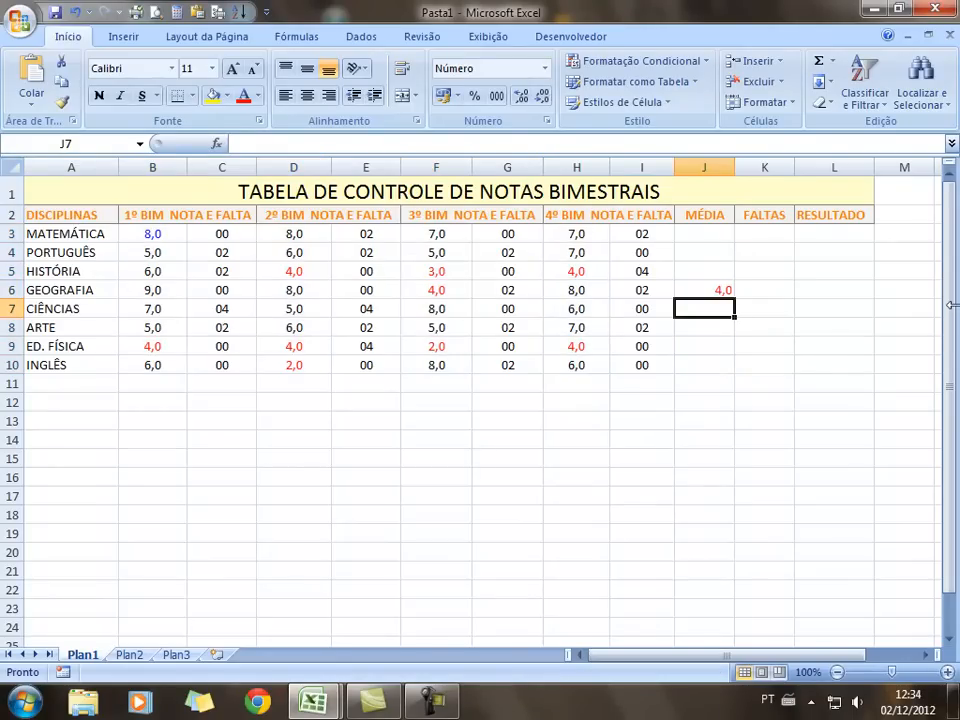
drag(709, 238, 720, 364)
click(306, 95)
click(585, 513)
Enter a test average in PORTUGUÊS's MÉDIA cell J4 and recheck it
click(698, 256)
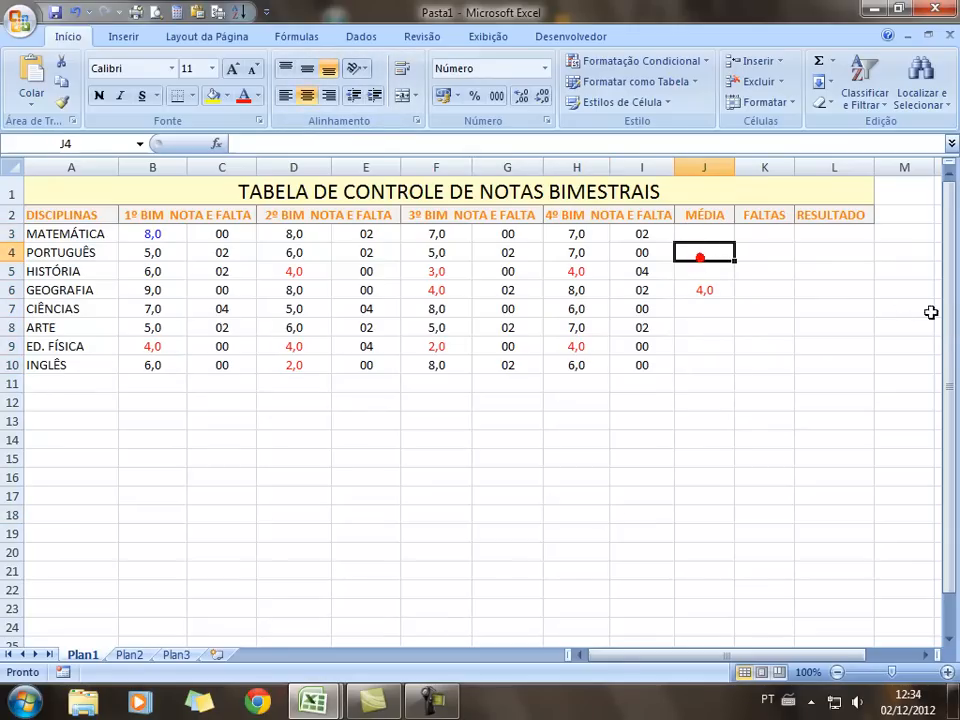
text(8)
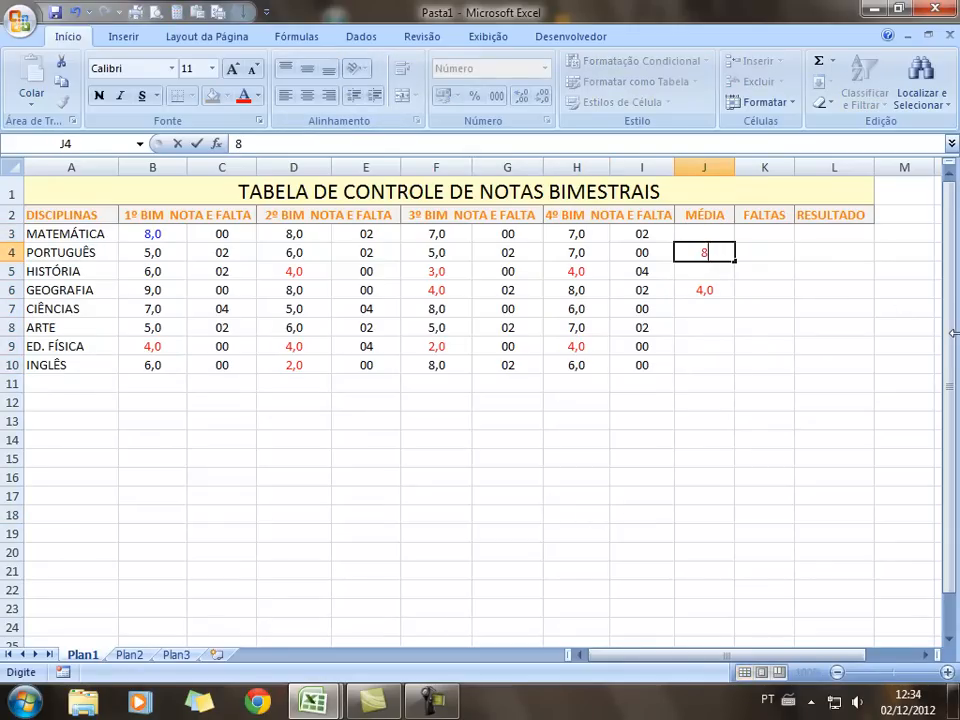
key(Return)
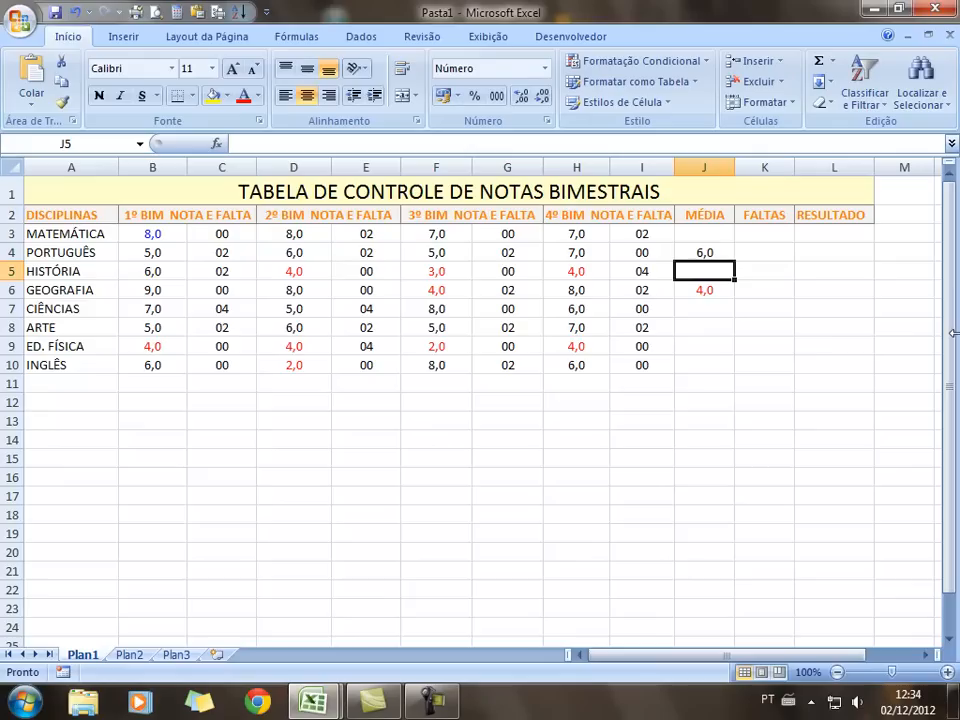
click(704, 253)
Select the bimester grade ranges B3:B10, D3:D10, F3:F10 and H3:H10
drag(755, 554, 705, 549)
click(146, 237)
drag(170, 237, 165, 377)
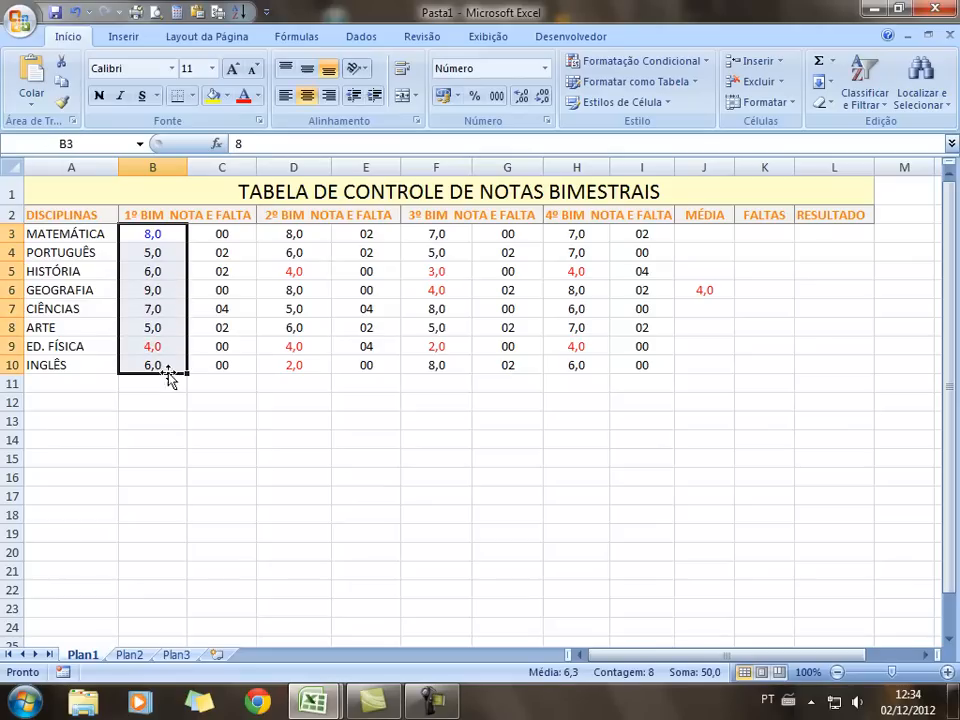
drag(295, 232, 300, 373)
ctrl+click(443, 235)
drag(443, 235, 454, 380)
ctrl+click(577, 235)
drag(577, 240, 587, 368)
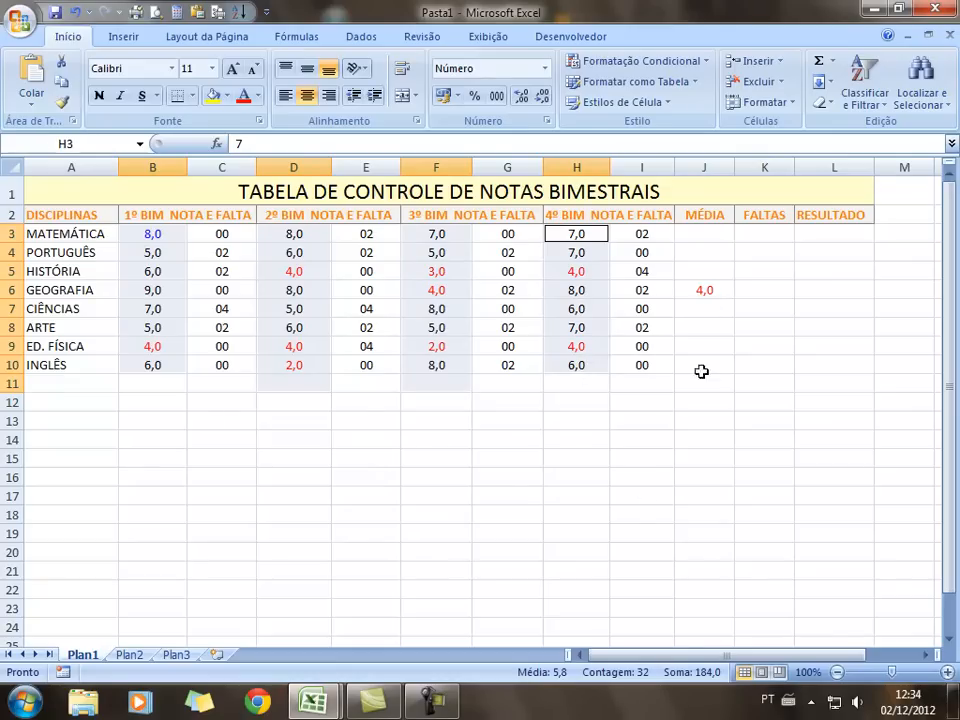
Reselect J3:J10 plus the four bimester ranges and open Formatação Condicional
drag(709, 321, 707, 364)
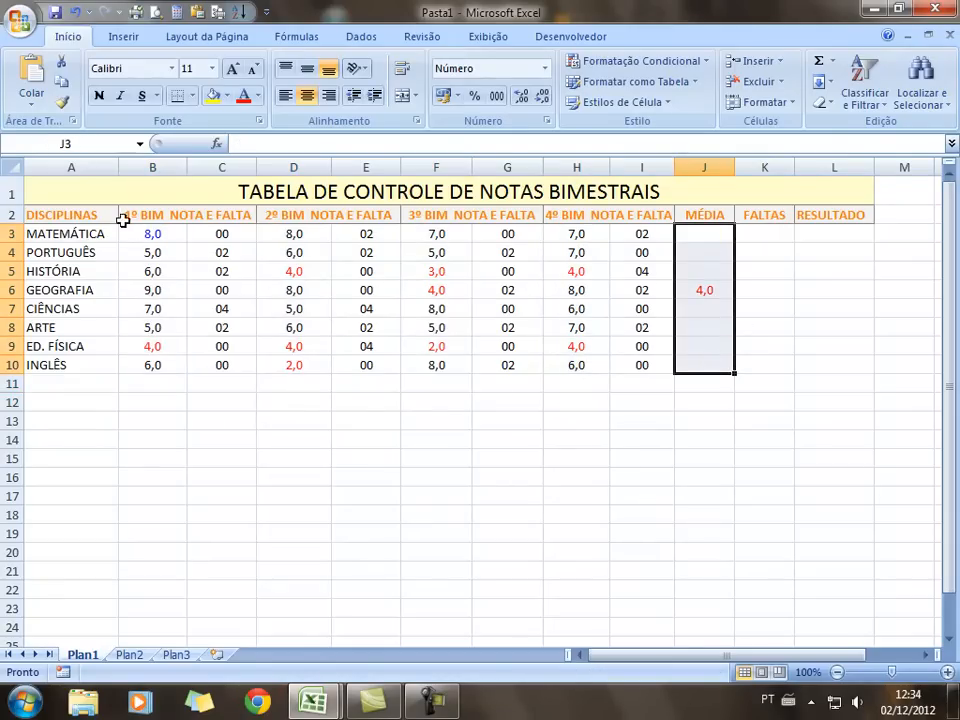
drag(150, 234, 150, 362)
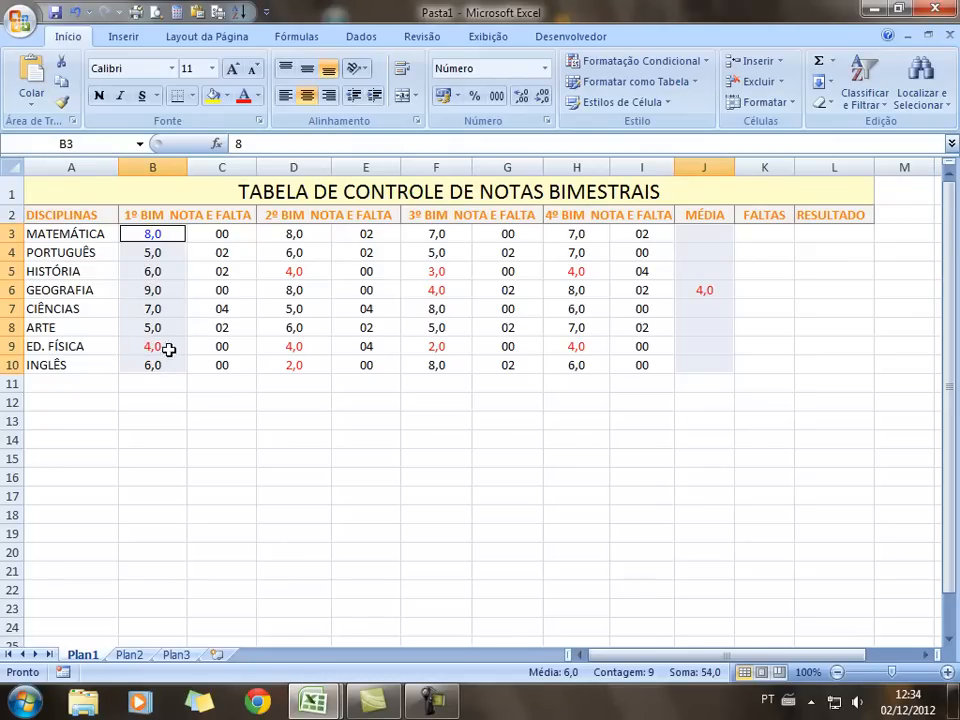
drag(304, 236, 303, 360)
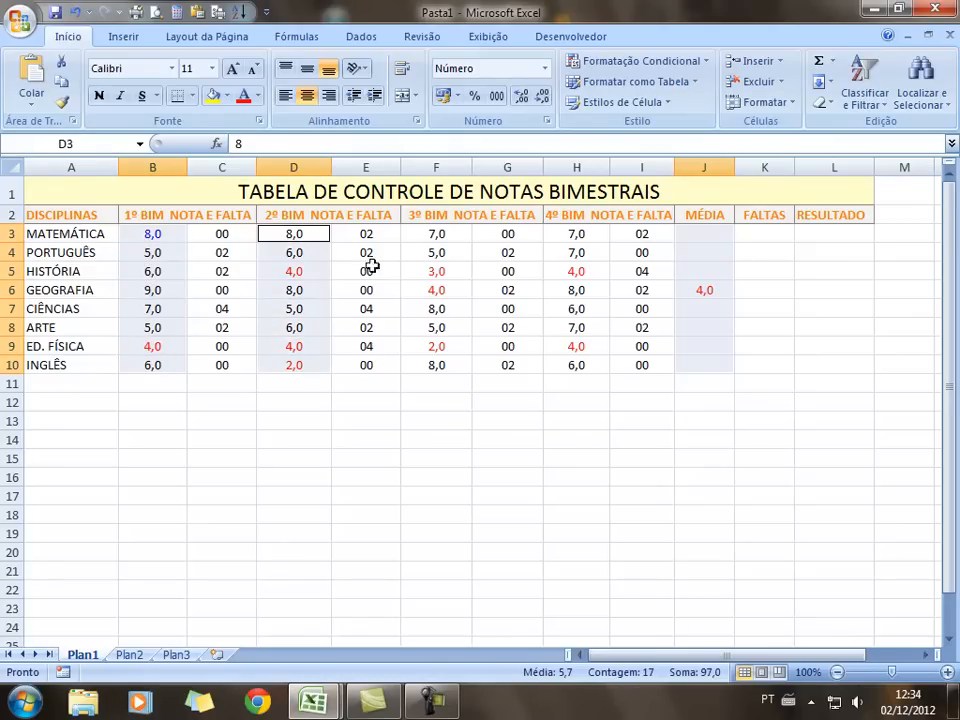
drag(436, 234, 436, 360)
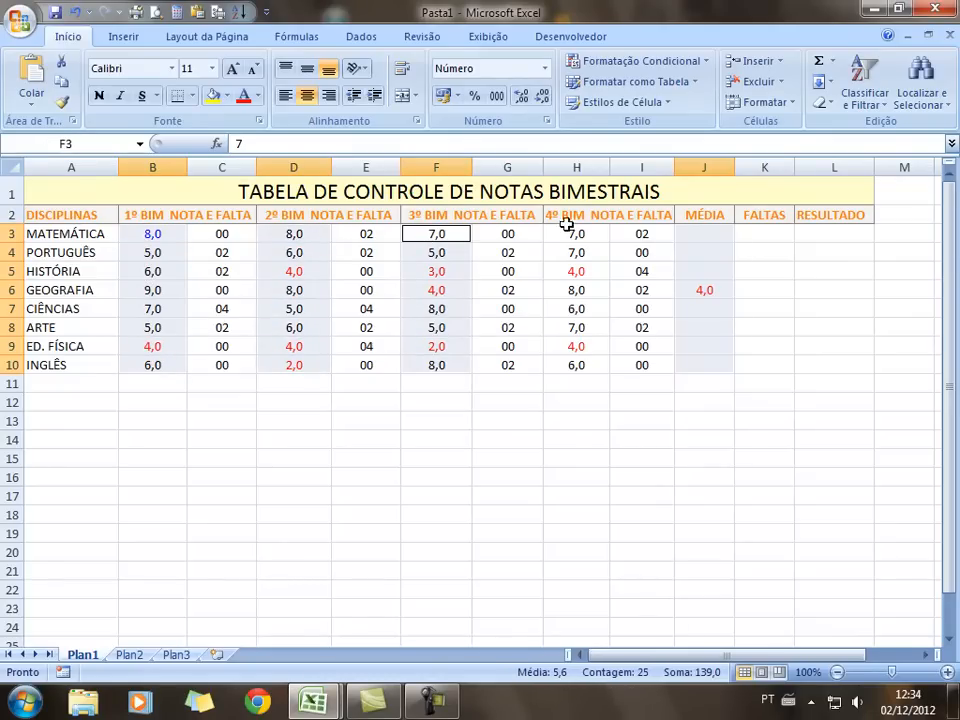
drag(575, 235, 576, 365)
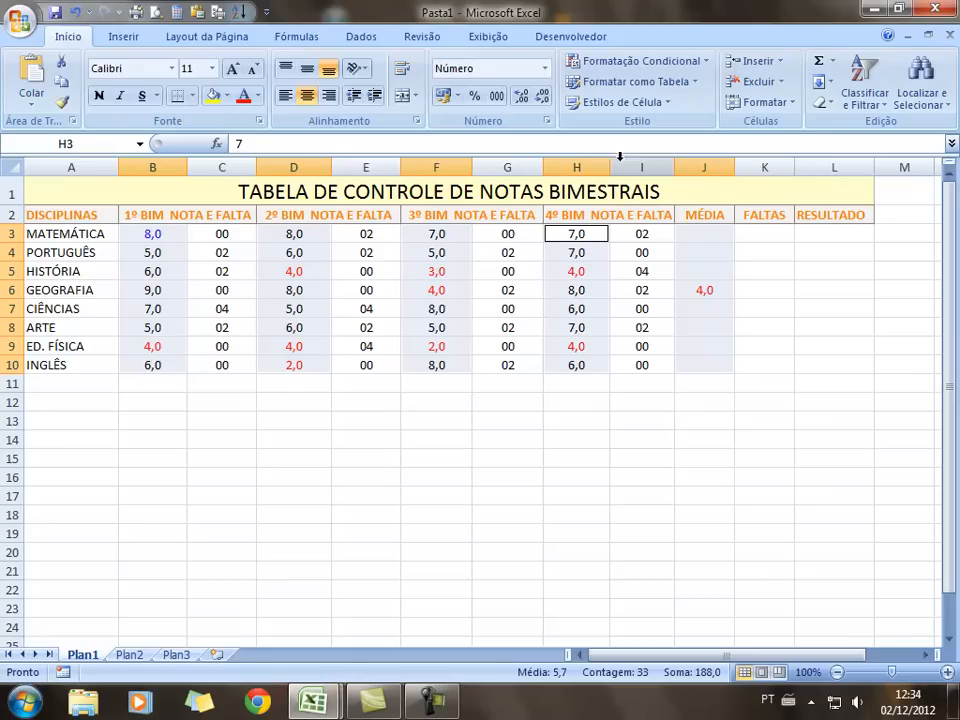
click(705, 64)
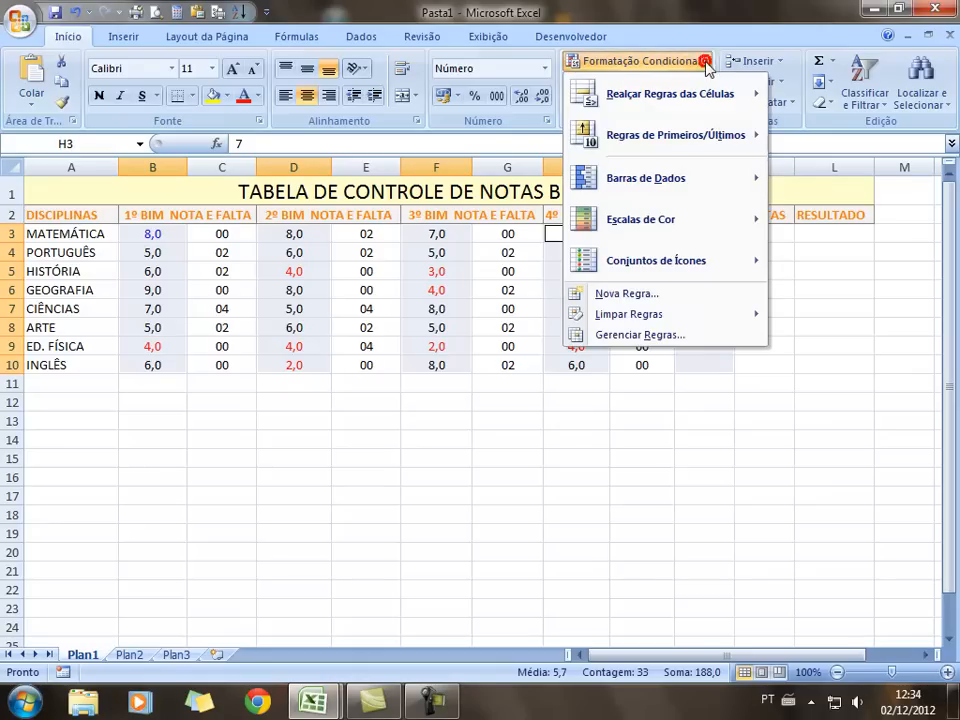
Start a new cell-value rule for grades between 5 and 10
click(627, 294)
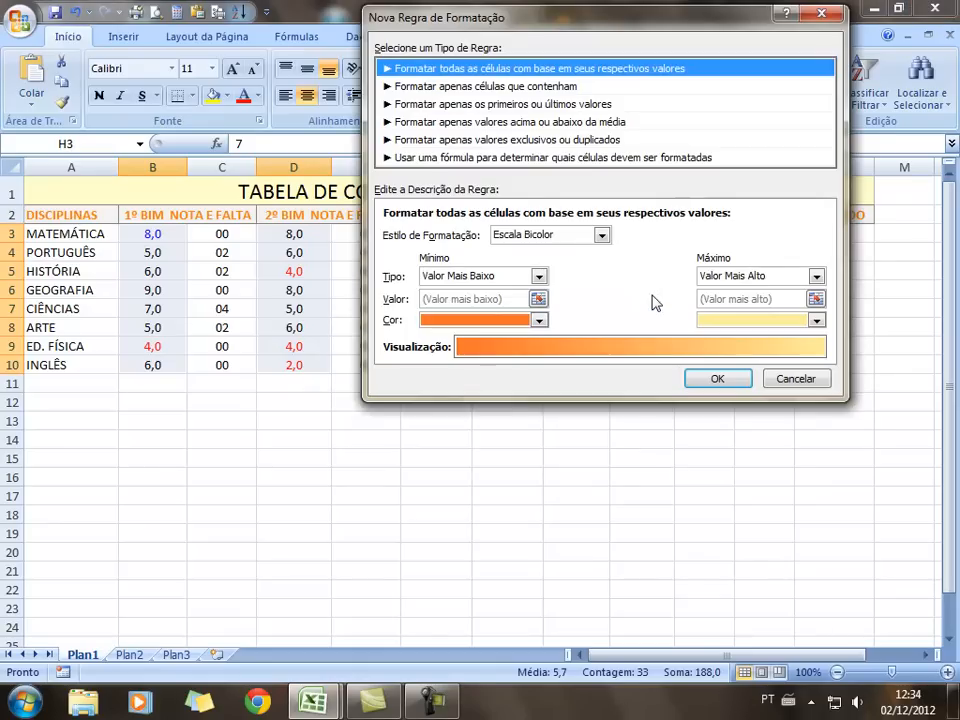
click(446, 87)
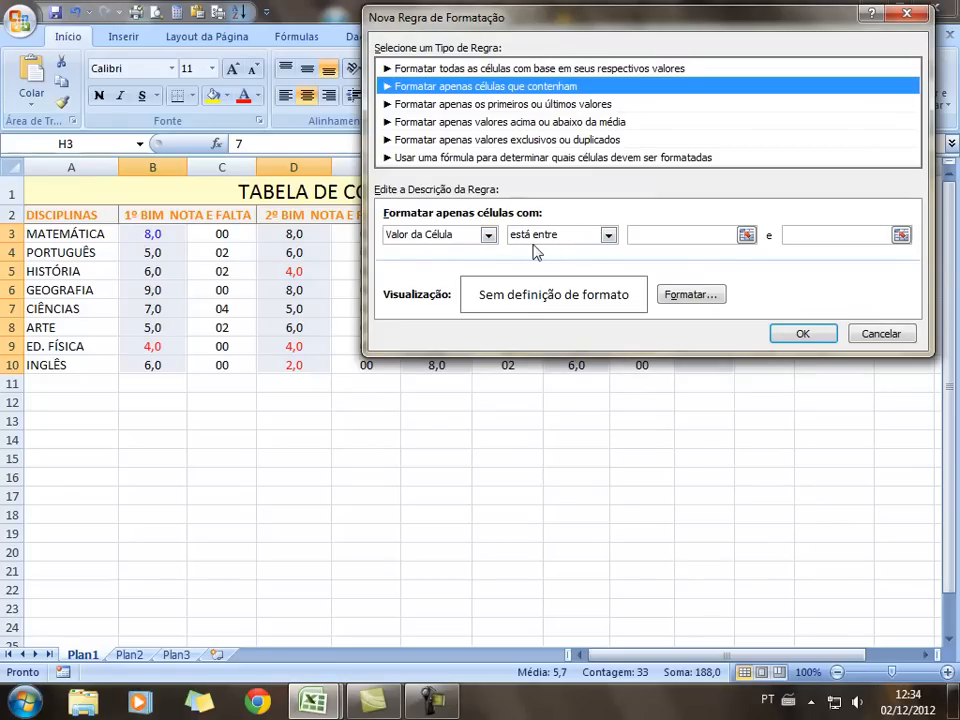
click(647, 234)
text(5)
click(841, 235)
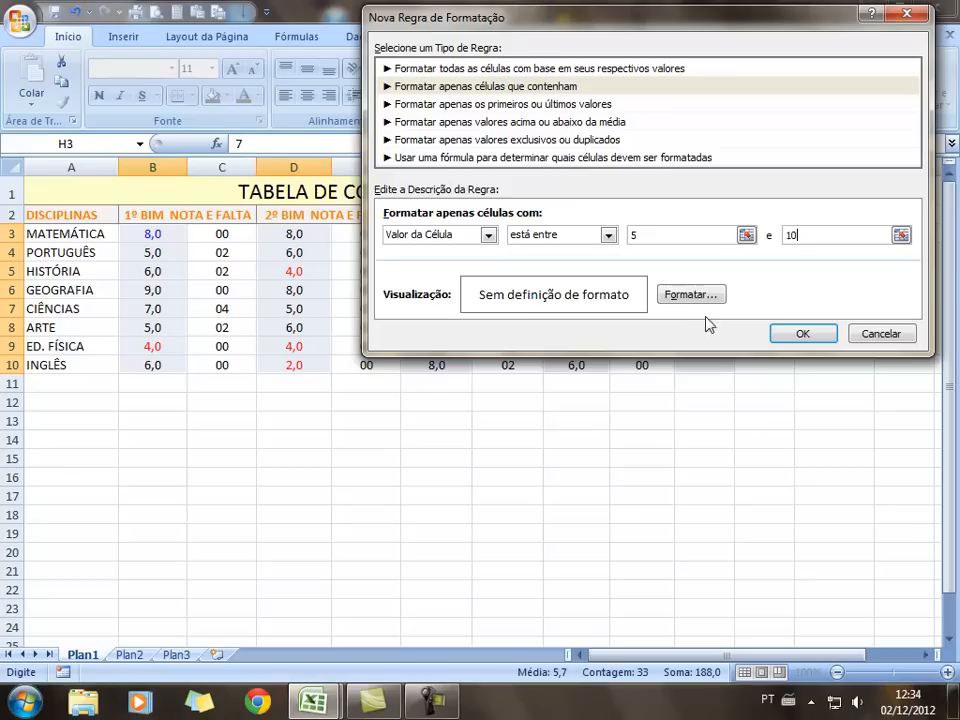
Give the rule a blue font and apply it
click(689, 296)
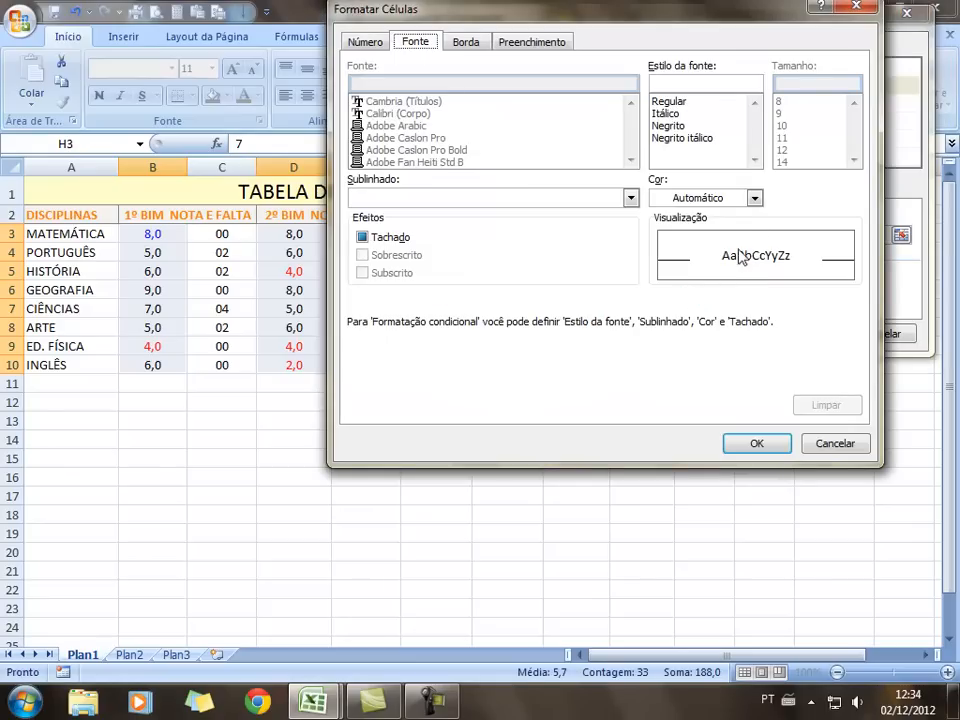
click(755, 199)
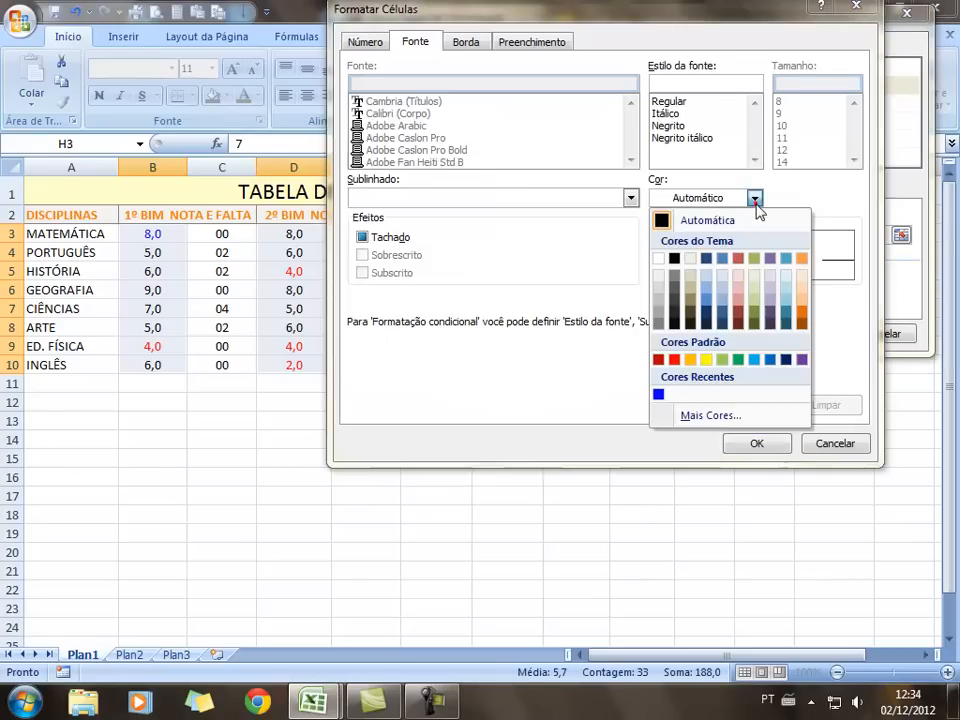
click(712, 415)
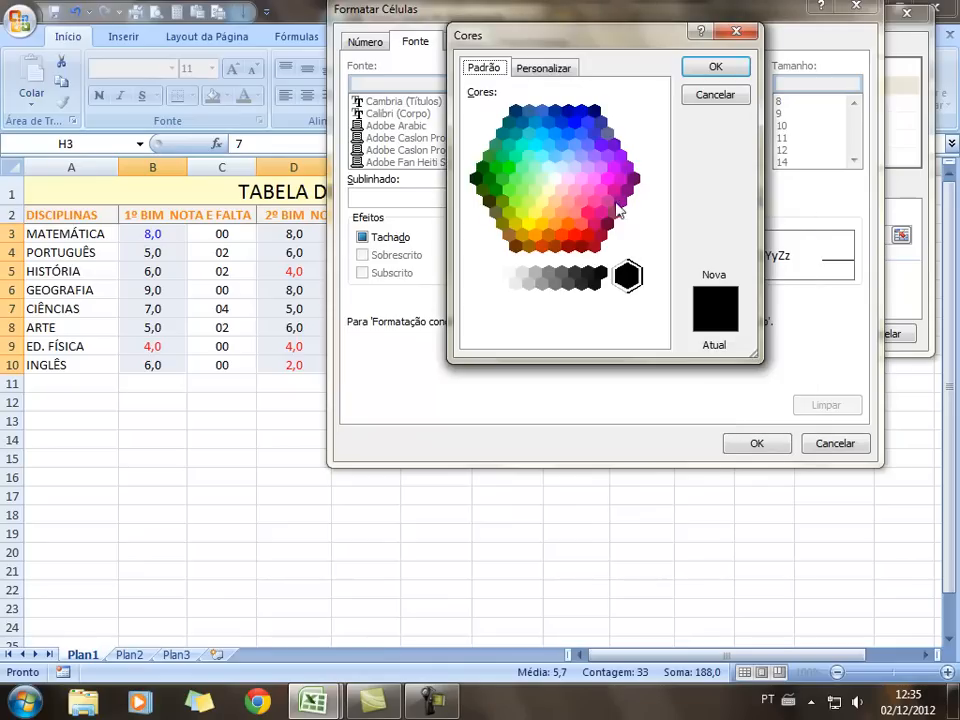
click(712, 95)
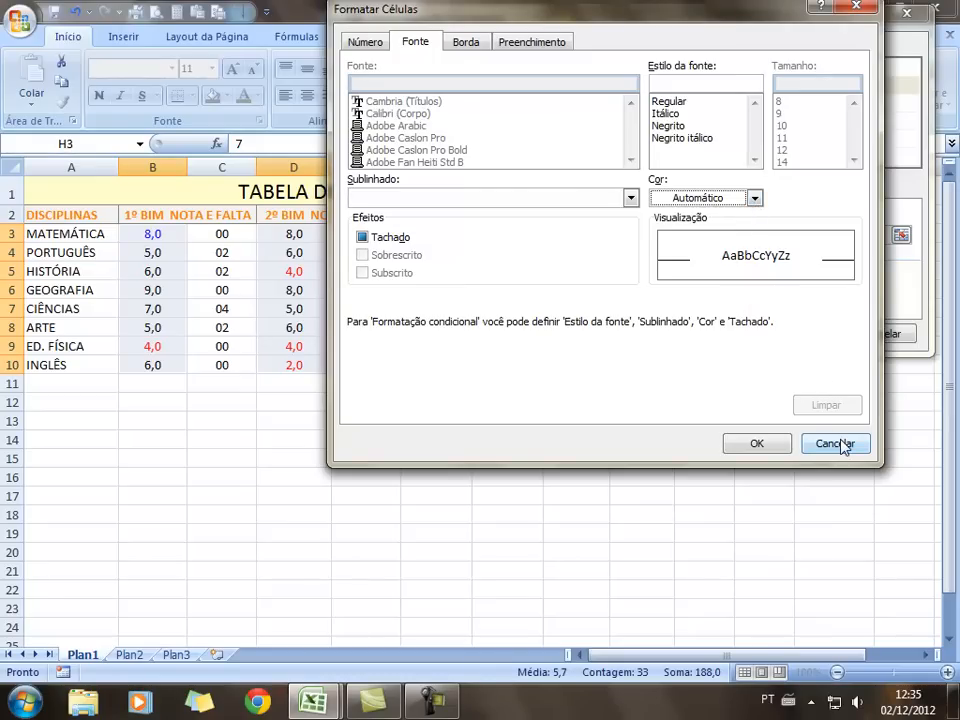
click(754, 199)
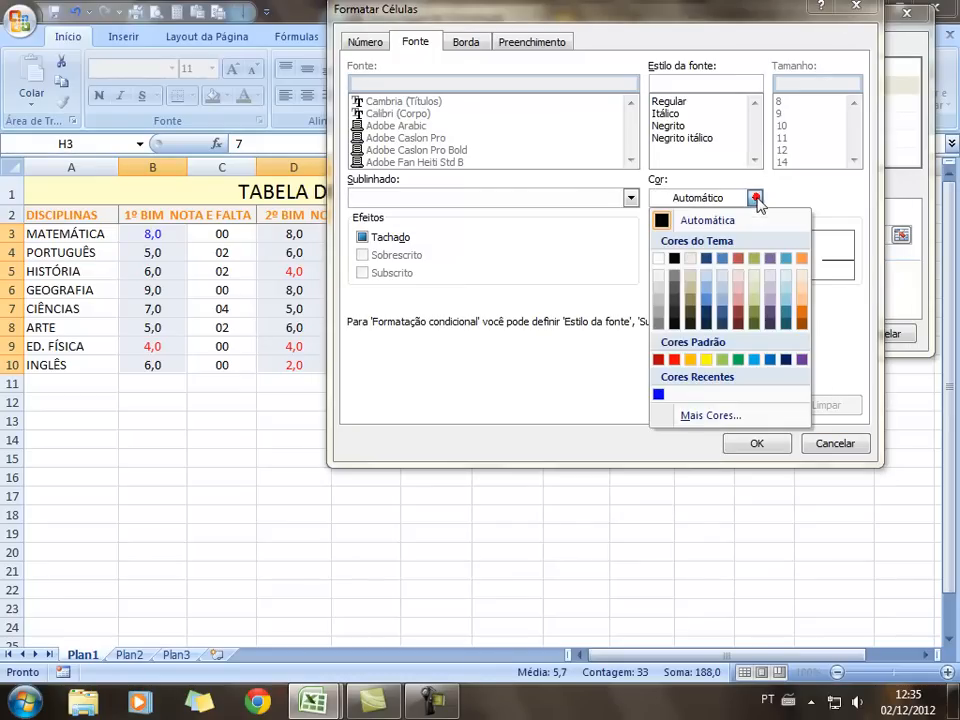
click(659, 397)
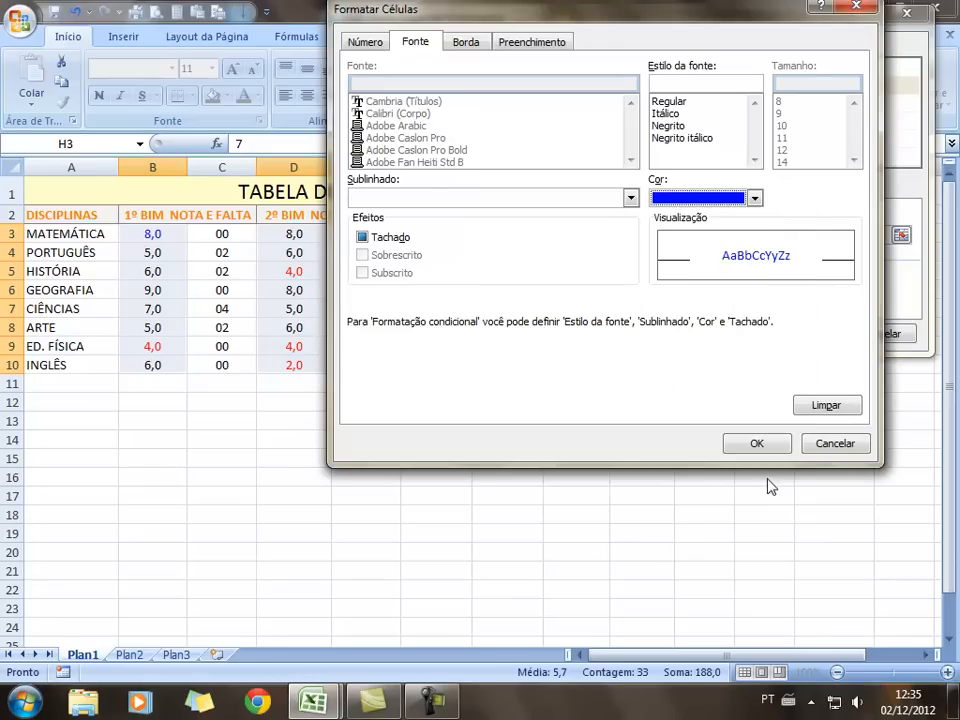
click(760, 443)
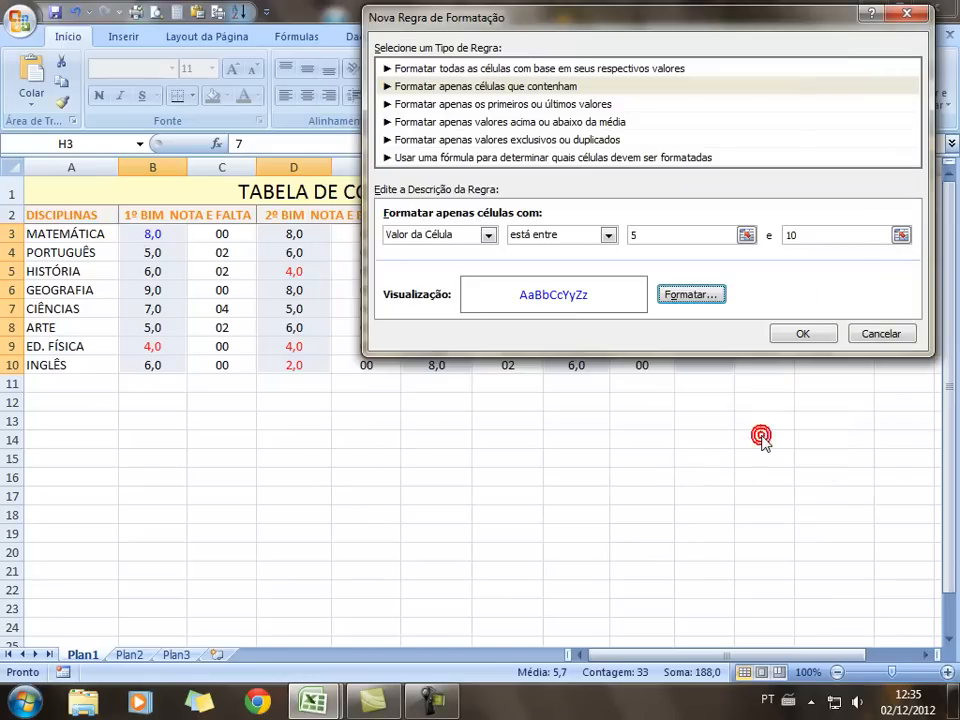
click(802, 336)
click(713, 494)
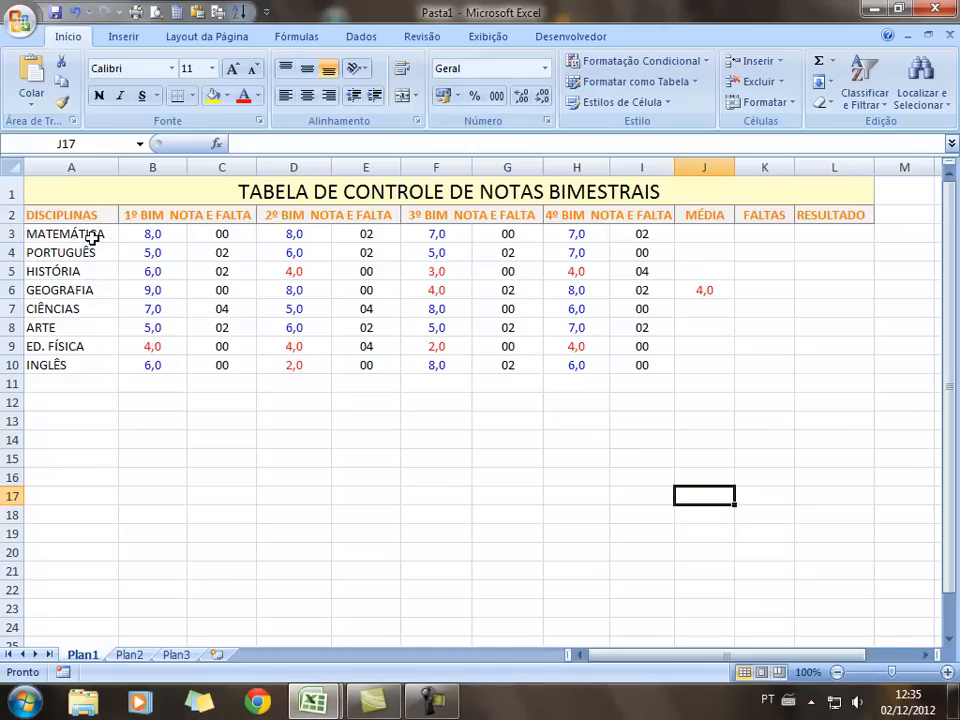
Apply the Times New Roman font to the table body A3:L10
drag(83, 236, 830, 363)
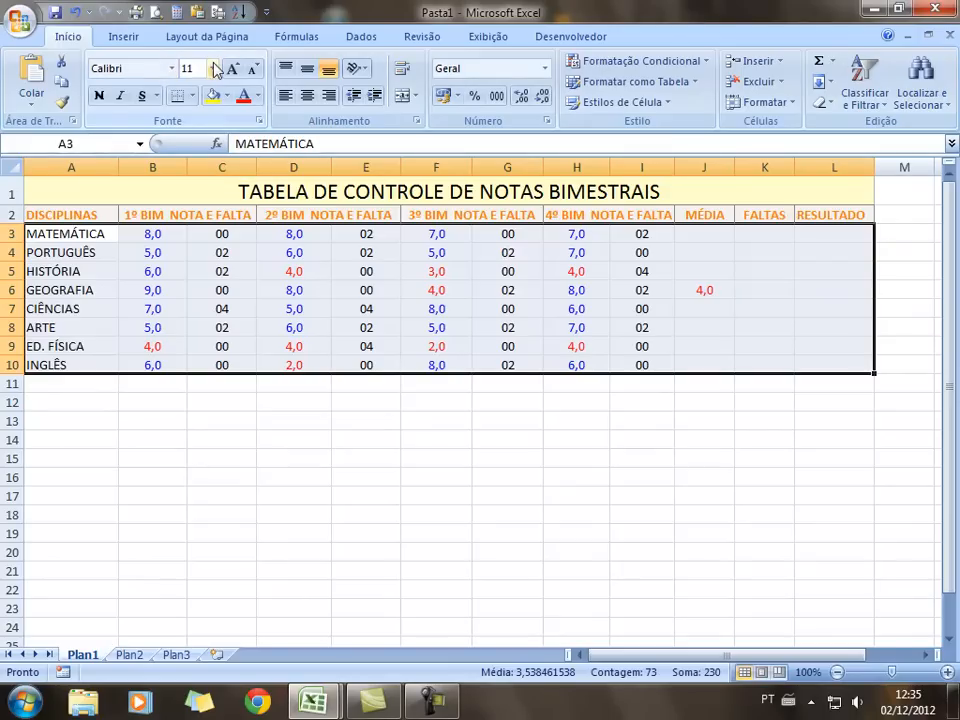
click(173, 69)
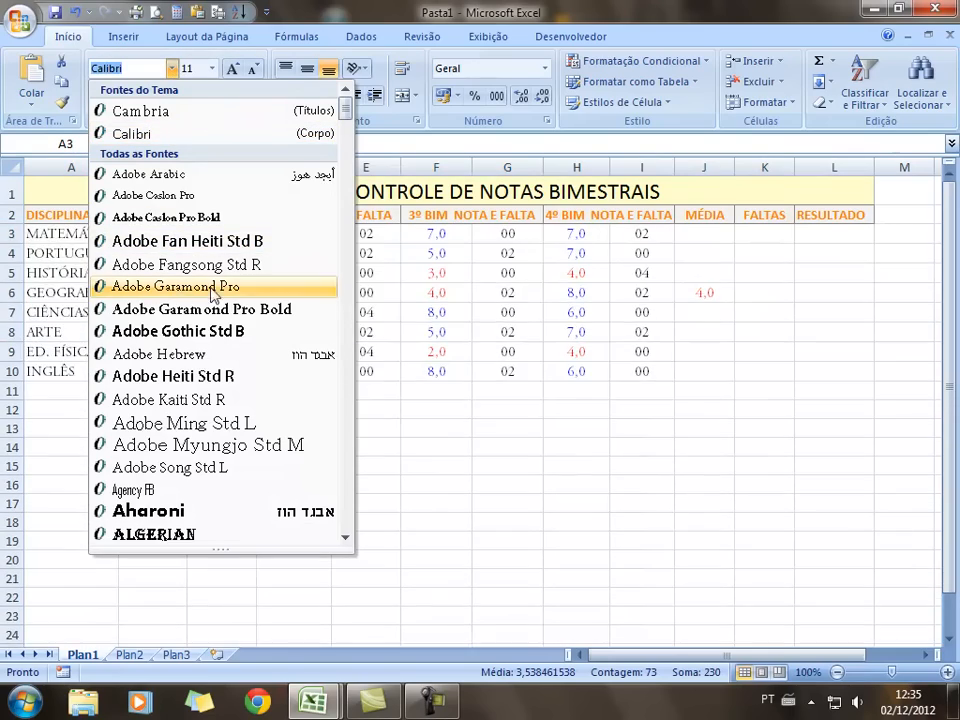
drag(343, 118, 307, 110)
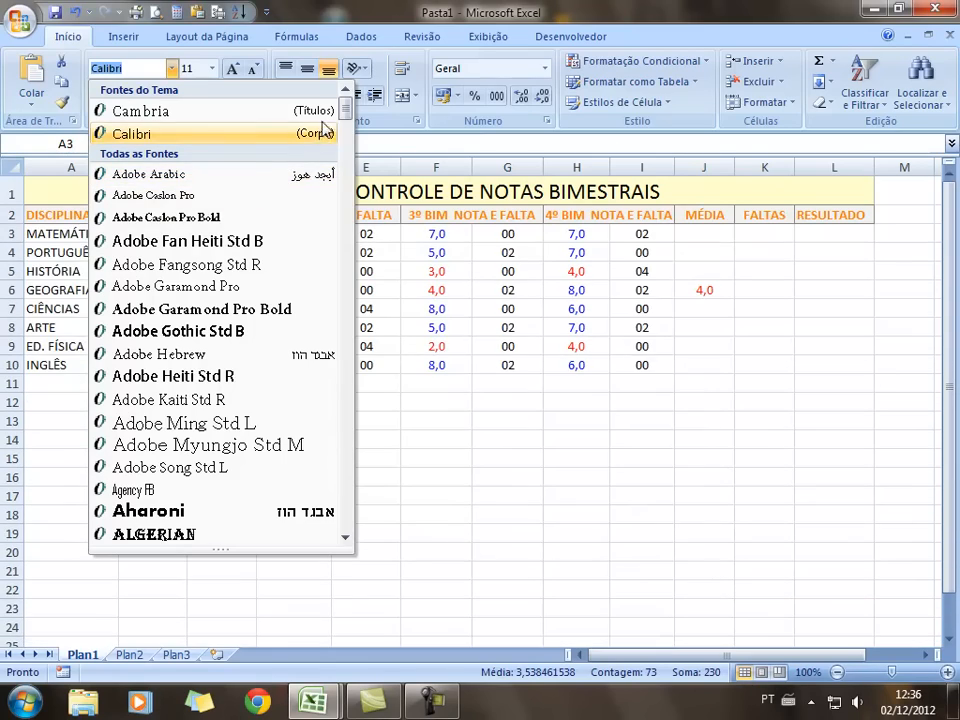
drag(346, 112, 373, 500)
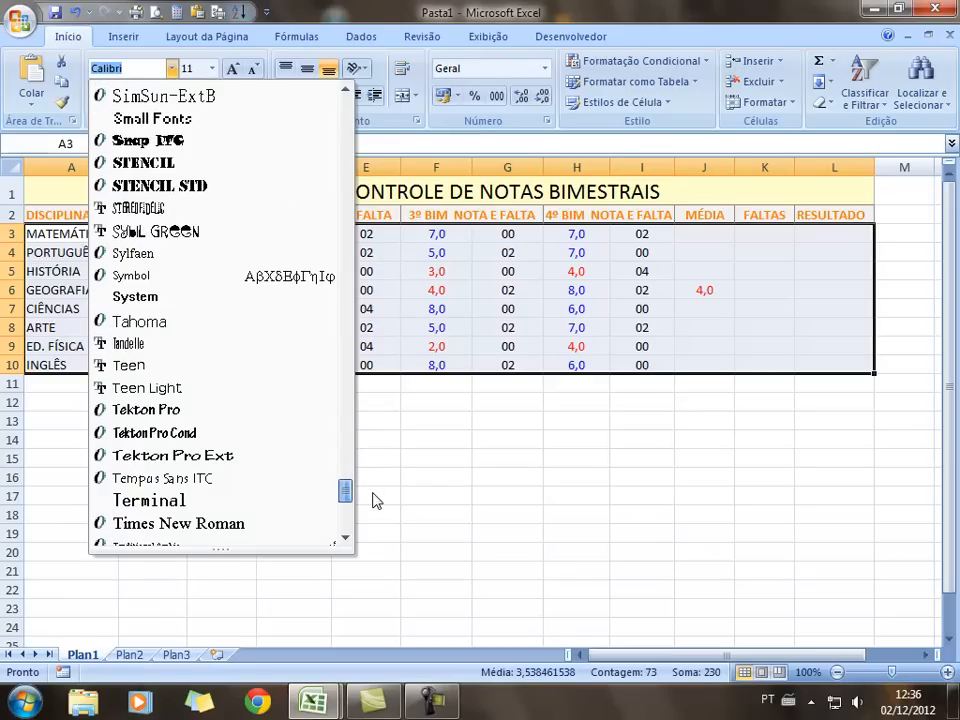
drag(373, 500, 375, 503)
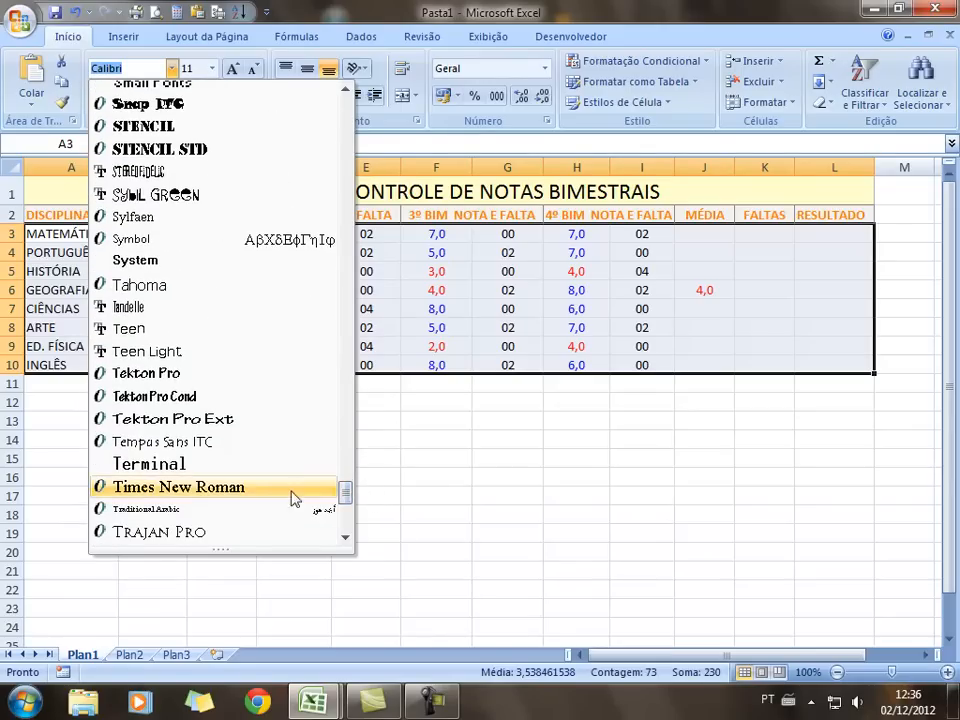
click(253, 492)
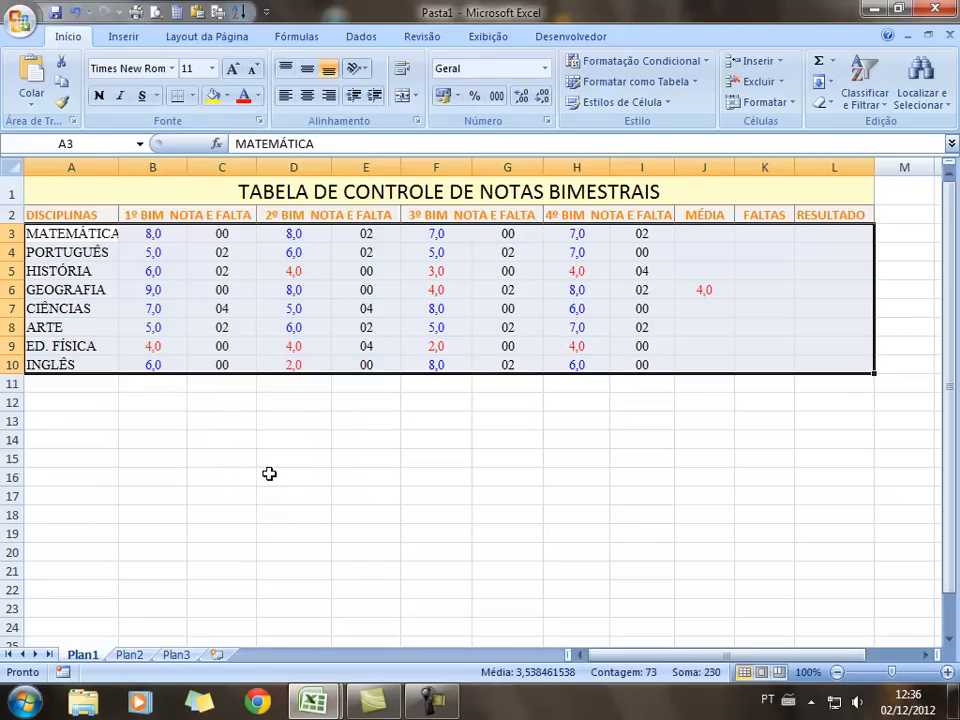
Set the table rows to font size 14 and autofit column A to the subject names
click(211, 68)
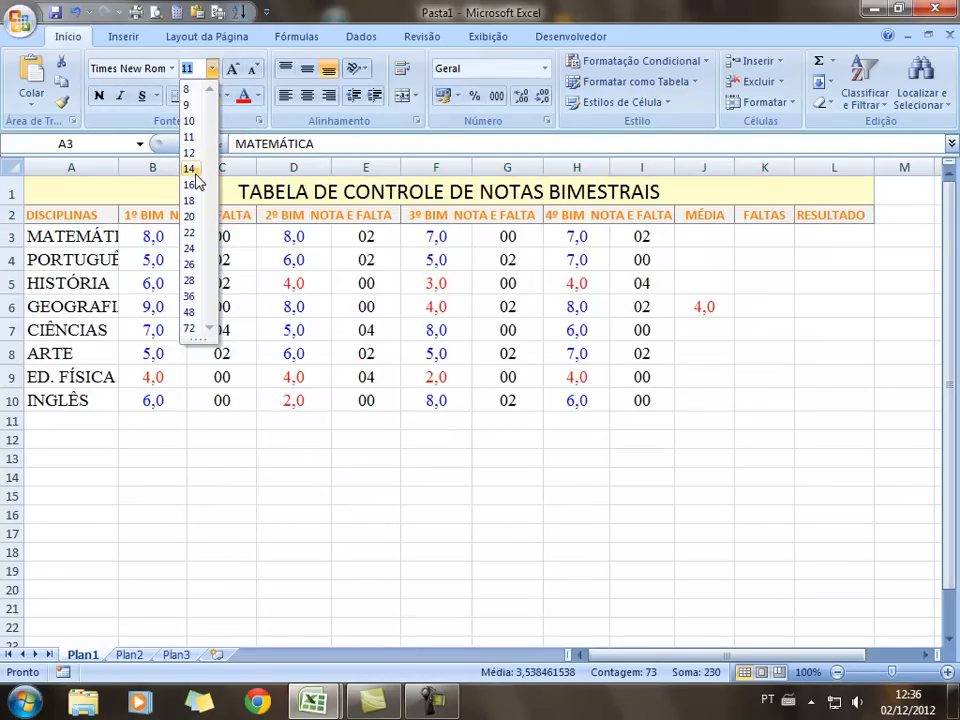
click(190, 169)
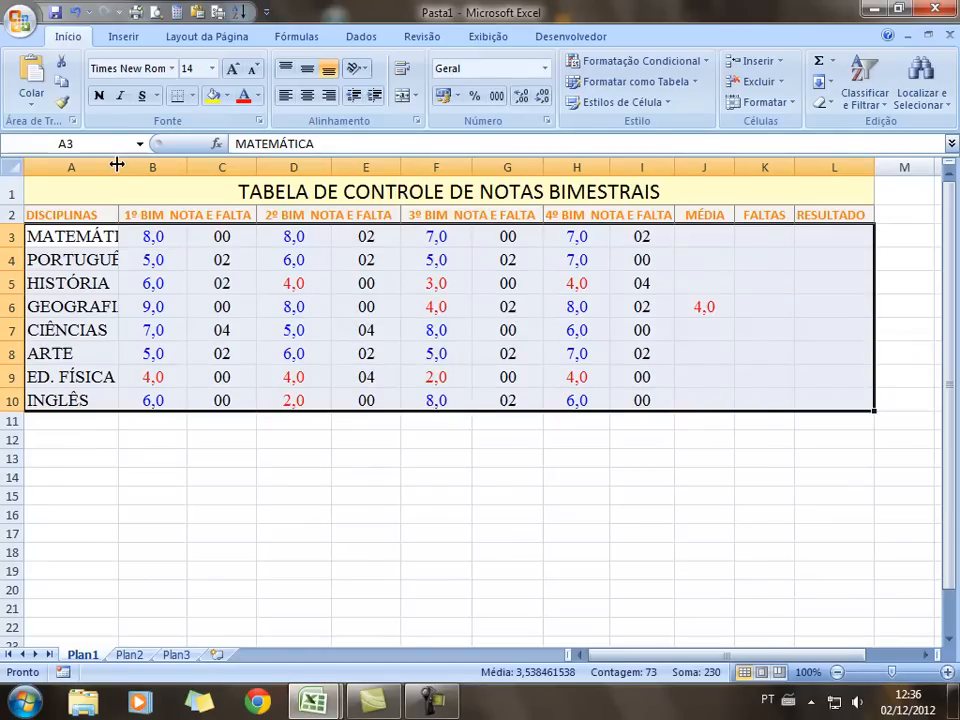
double_click(118, 166)
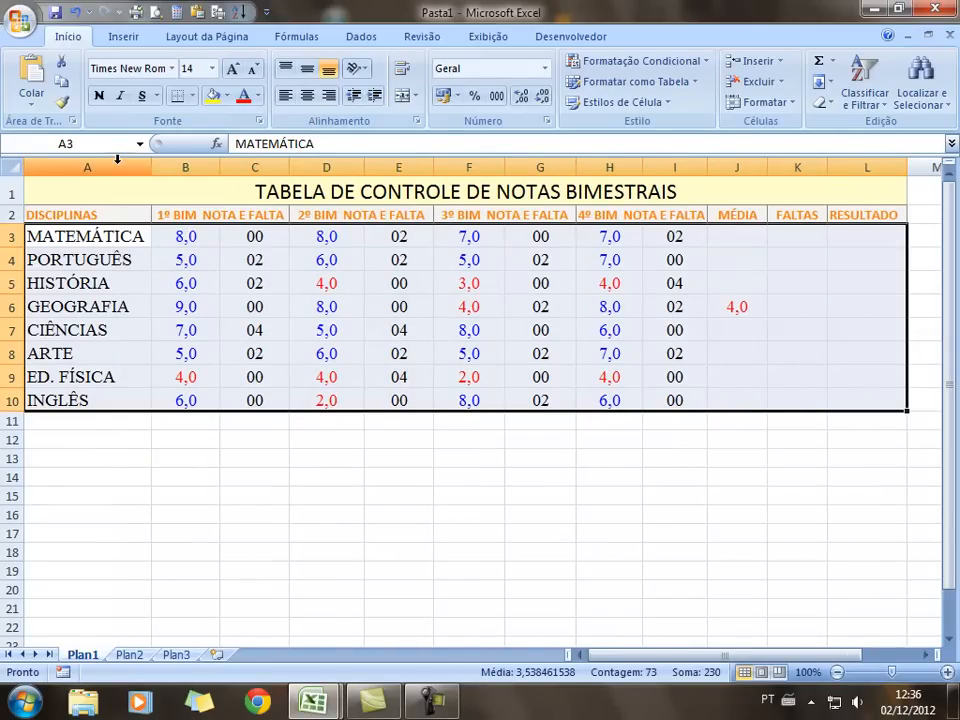
Clear the stray 4,0 test value from J6, ending on J3
click(184, 476)
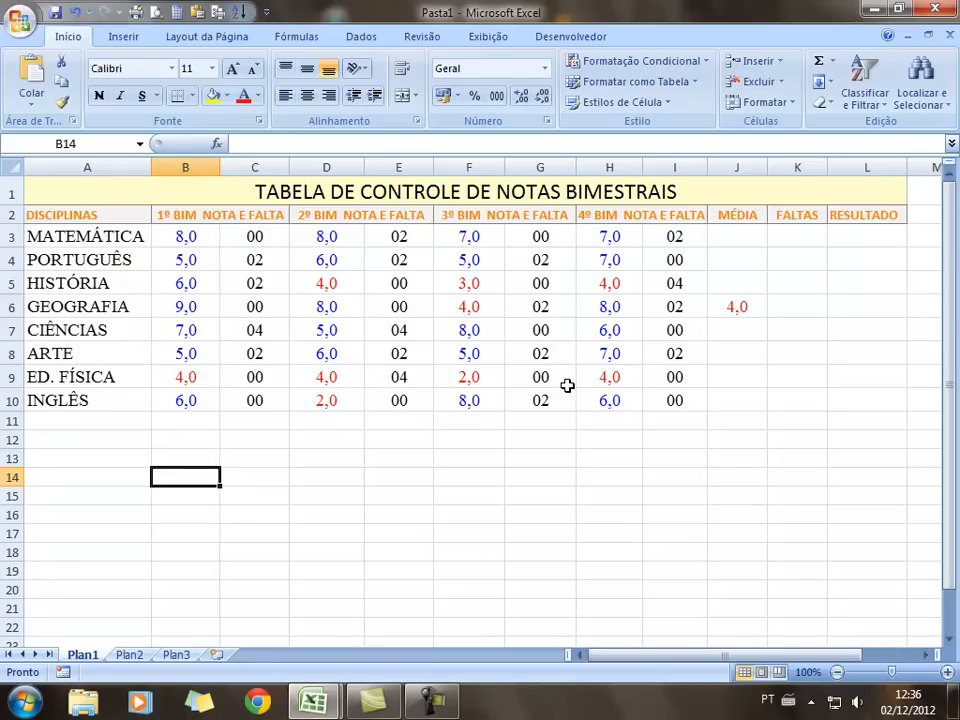
click(735, 309)
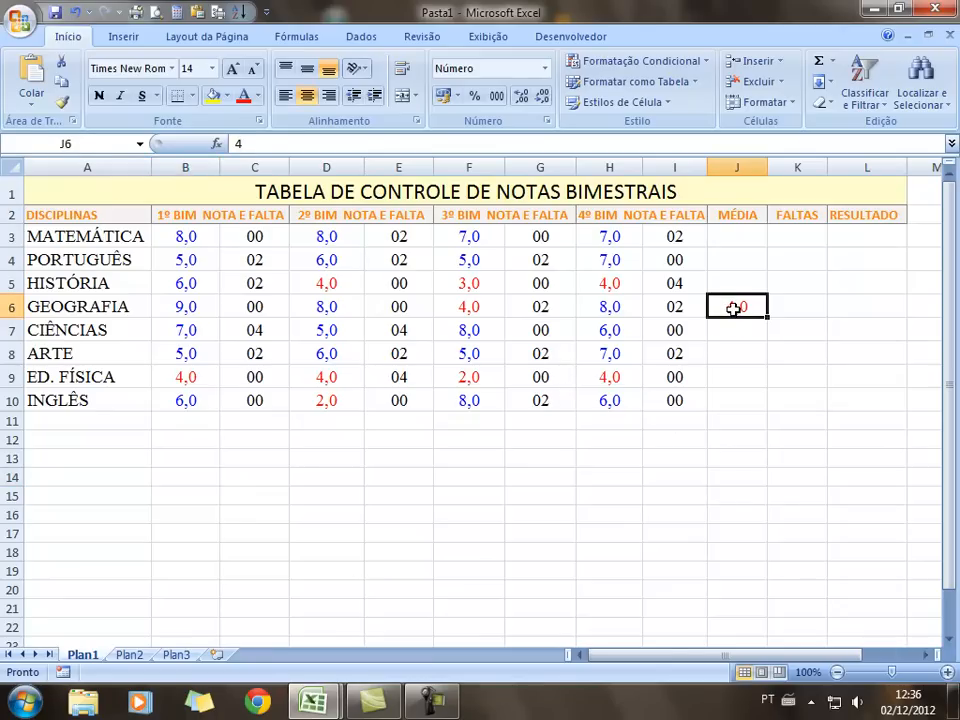
click(733, 237)
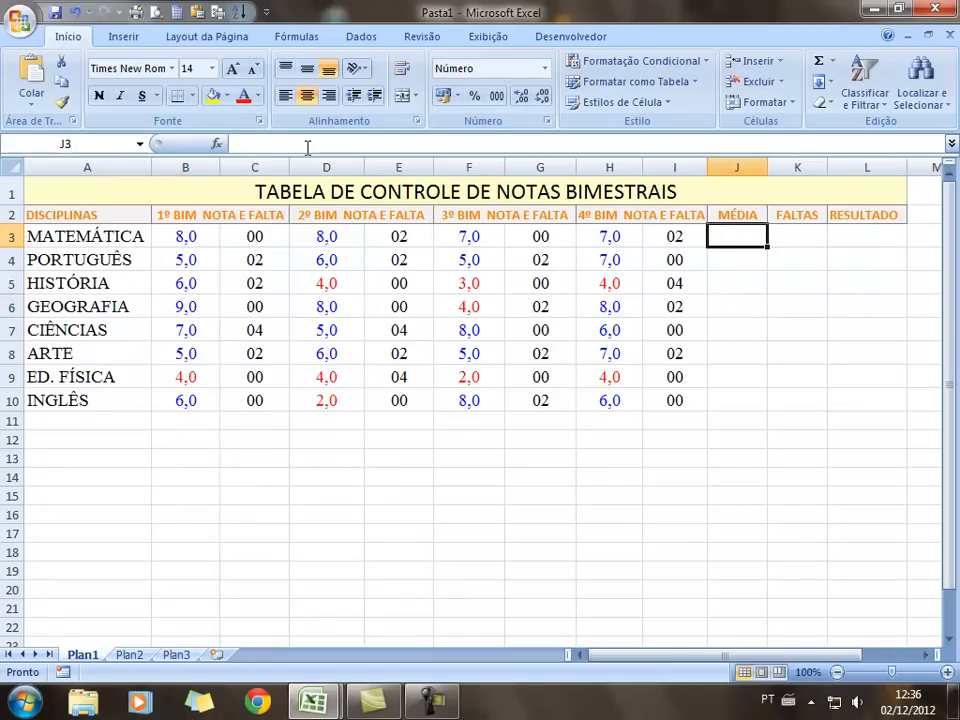
Begin the MÉDIA formula in J3 with =(B3
double_click(731, 236)
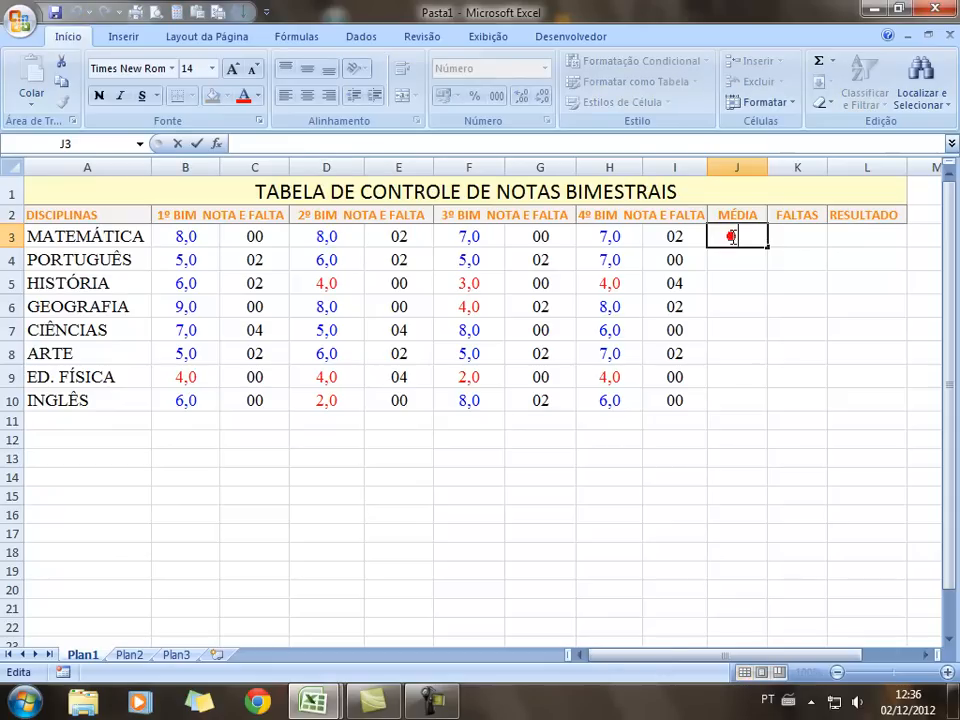
click(745, 329)
click(745, 236)
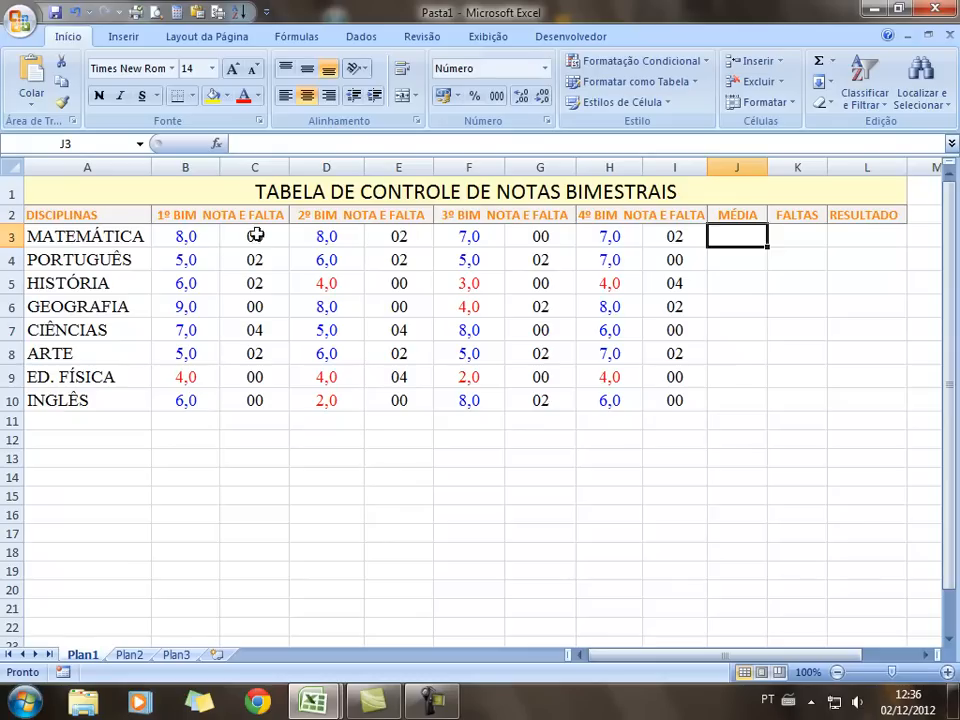
click(258, 141)
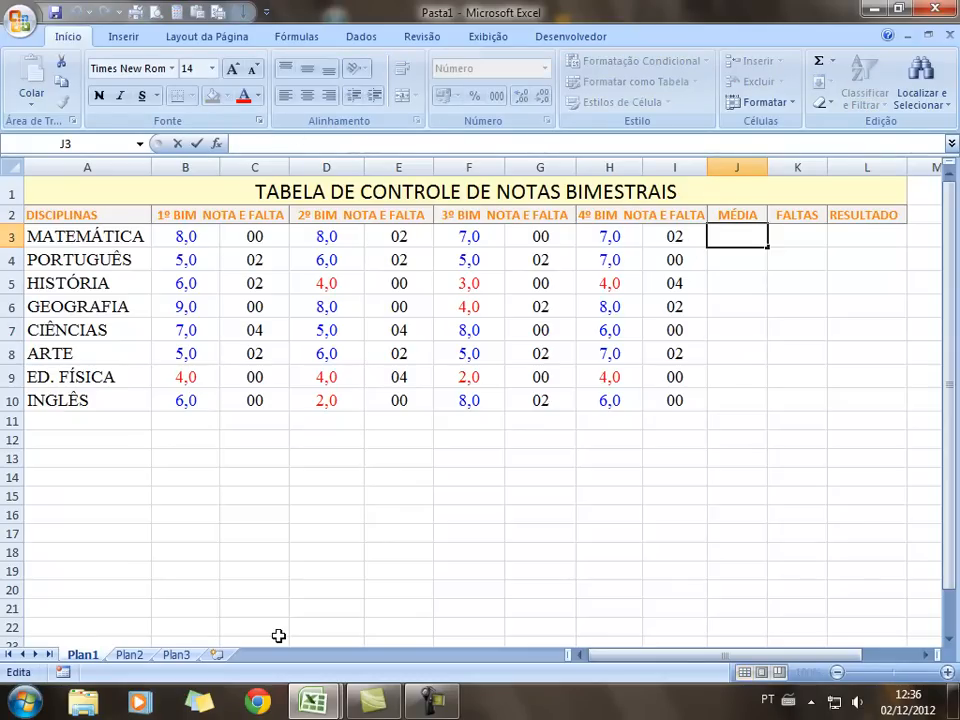
text(=)
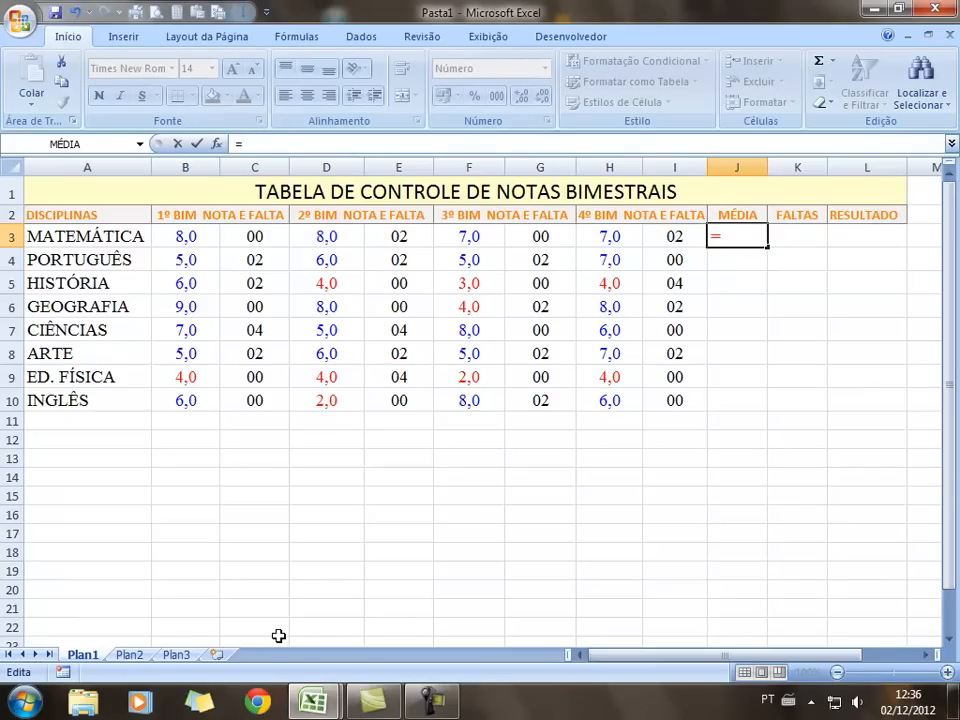
text(()
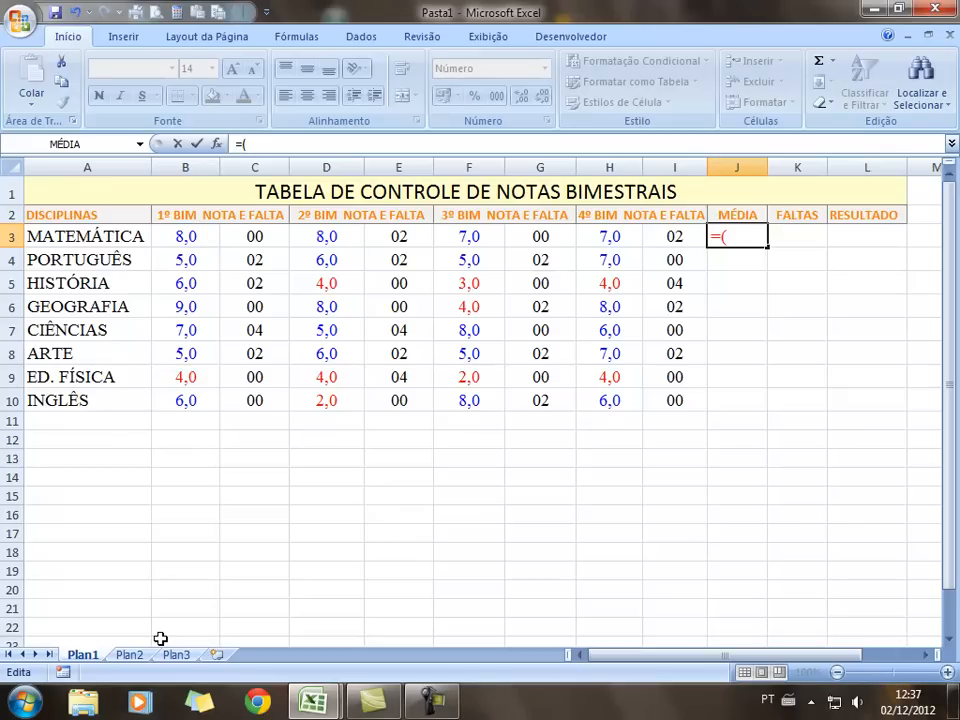
text(B3+)
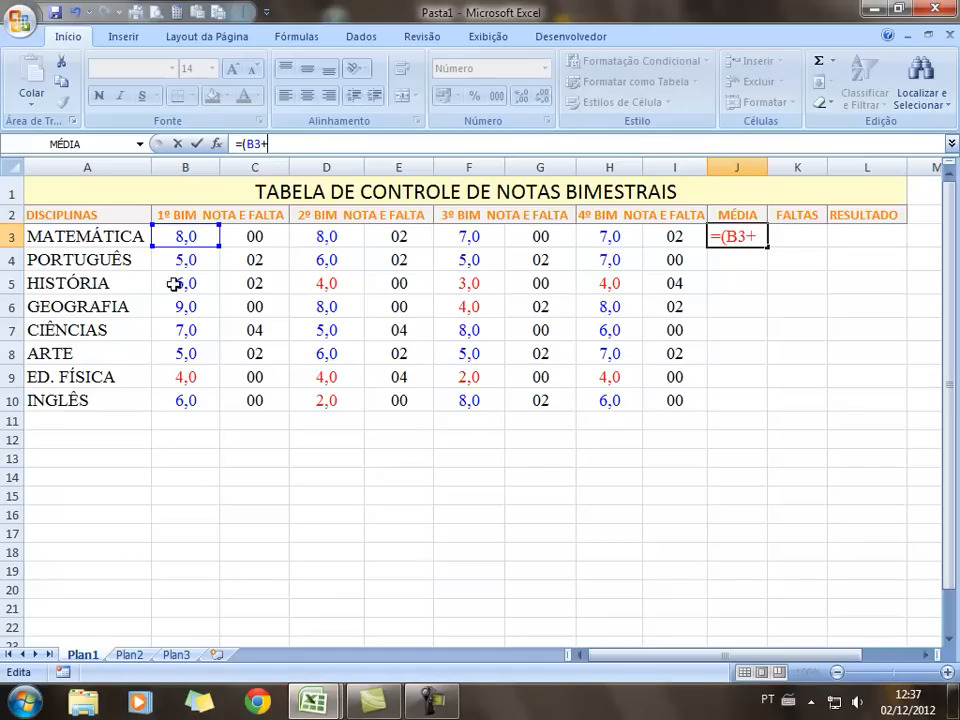
Complete the formula as =(B3+D3+F3+H3)/4, giving 7,5
click(336, 236)
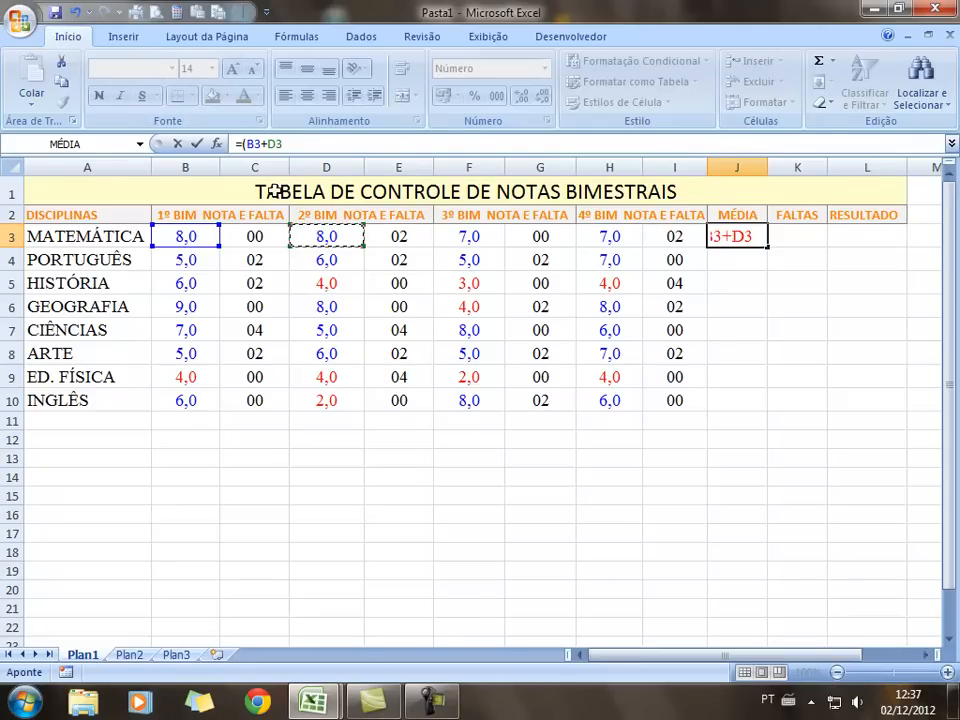
text(+)
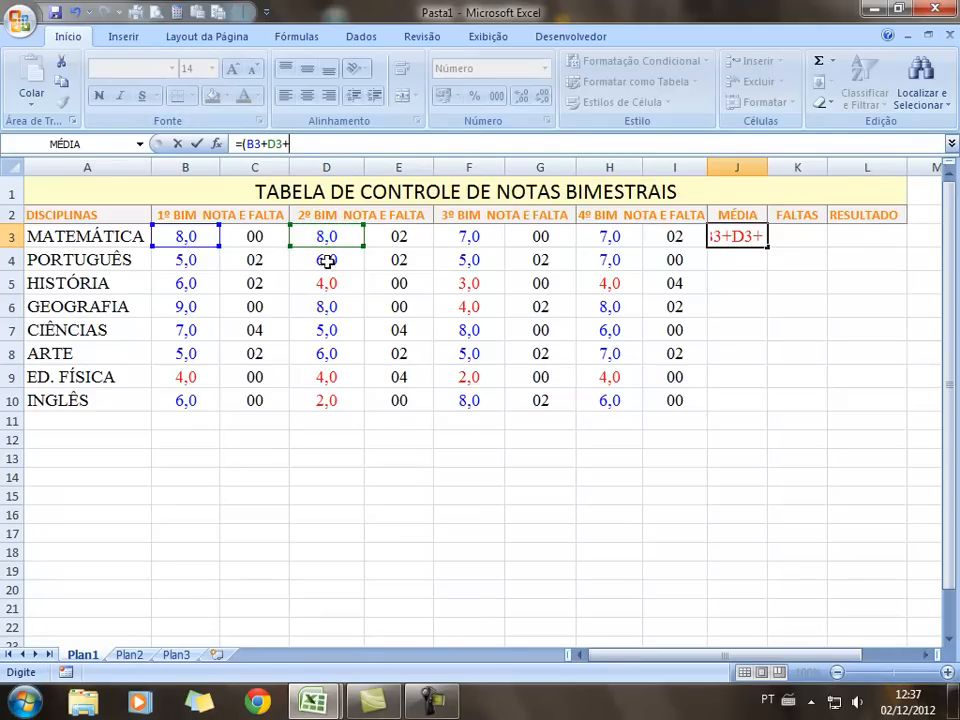
click(469, 238)
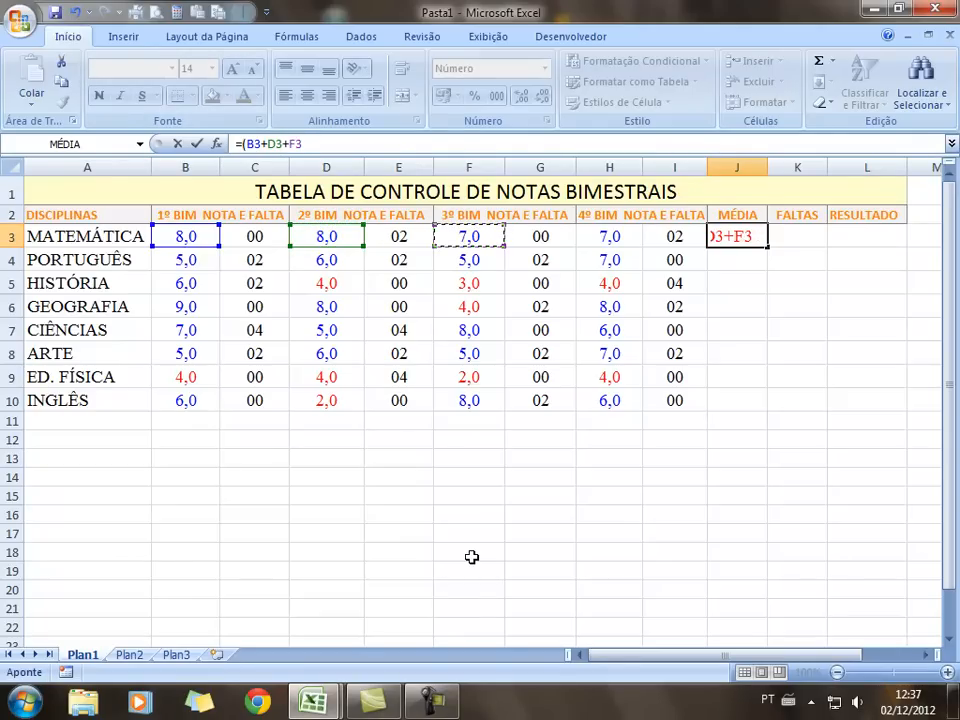
text(+)
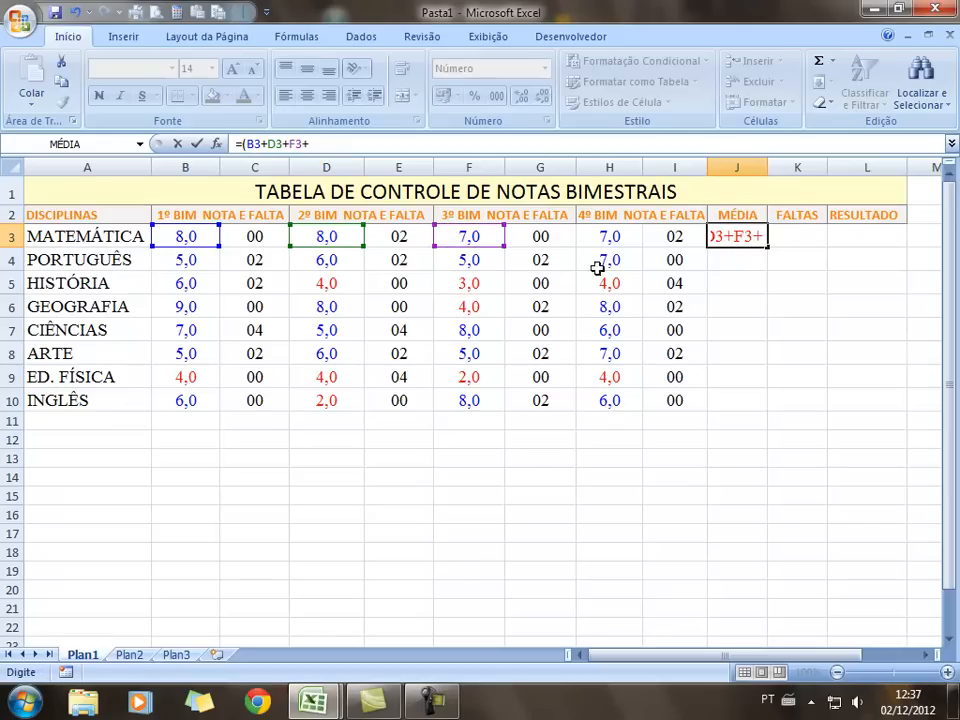
click(617, 240)
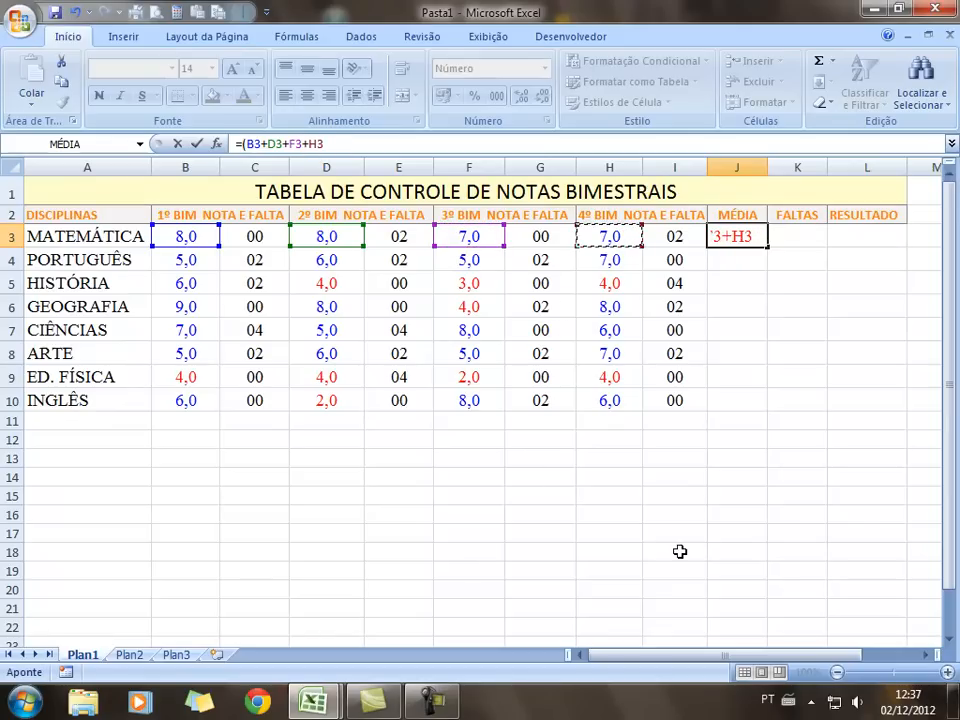
text())
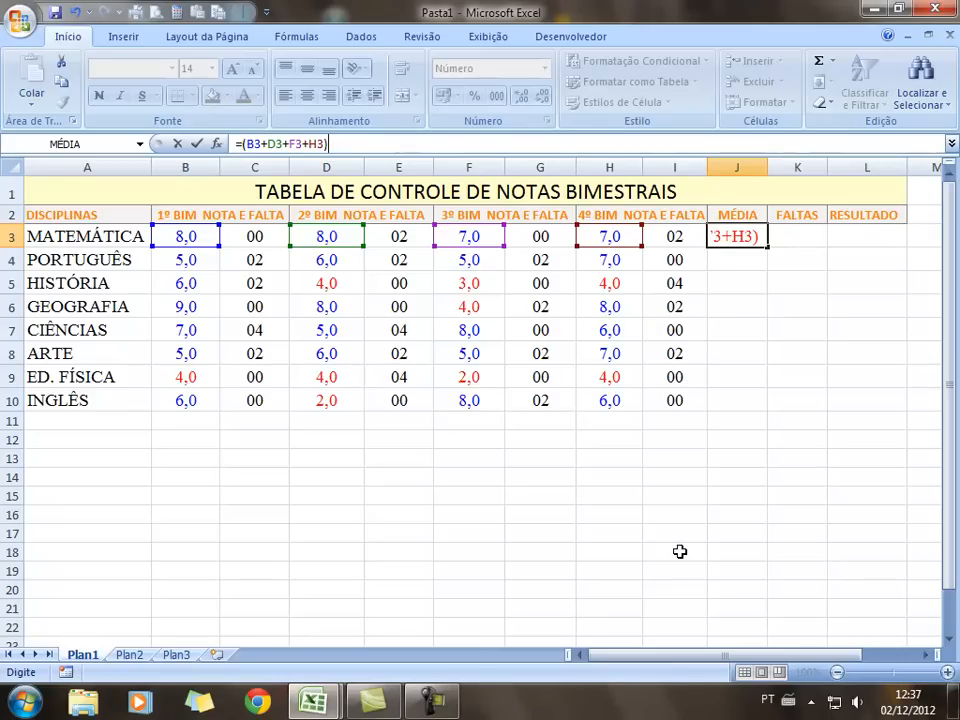
text(/4)
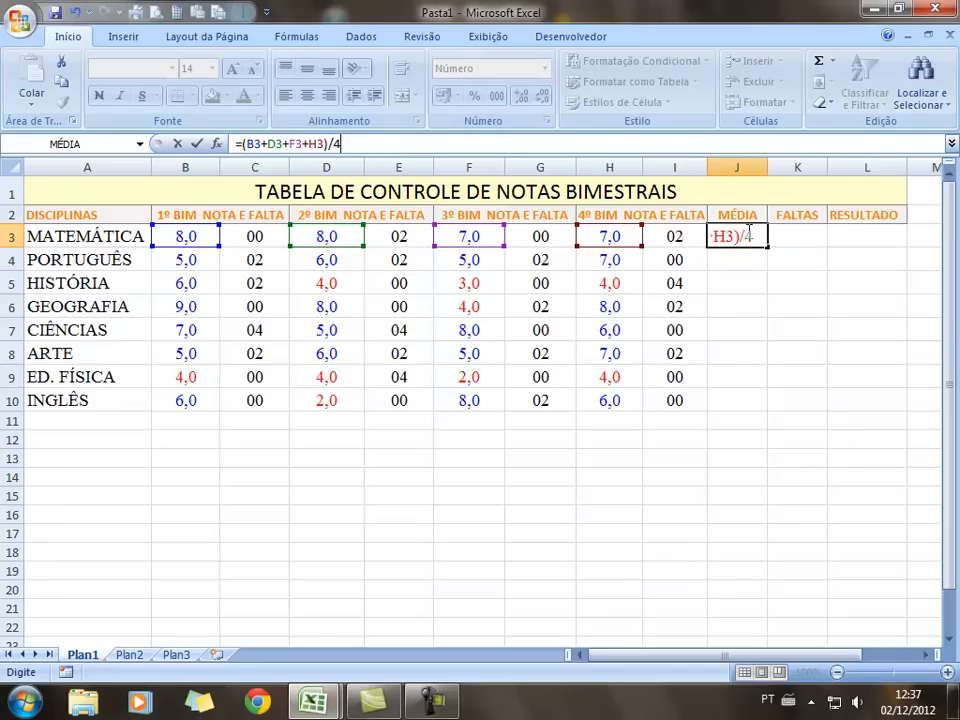
key(Return)
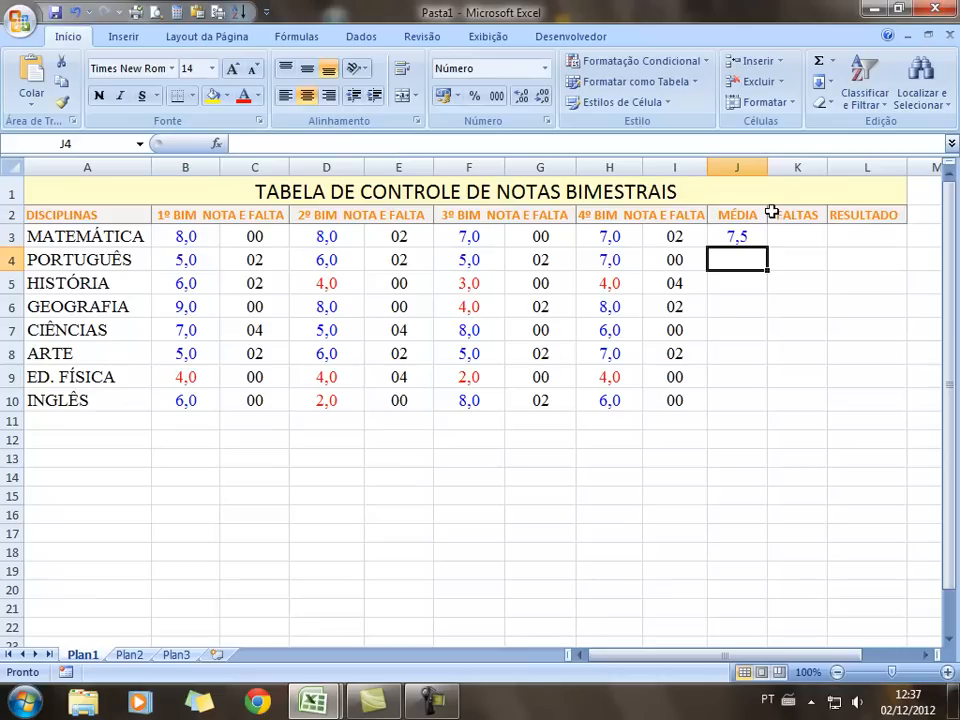
Copy J3's average formula down to J10 for all eight subjects
click(755, 240)
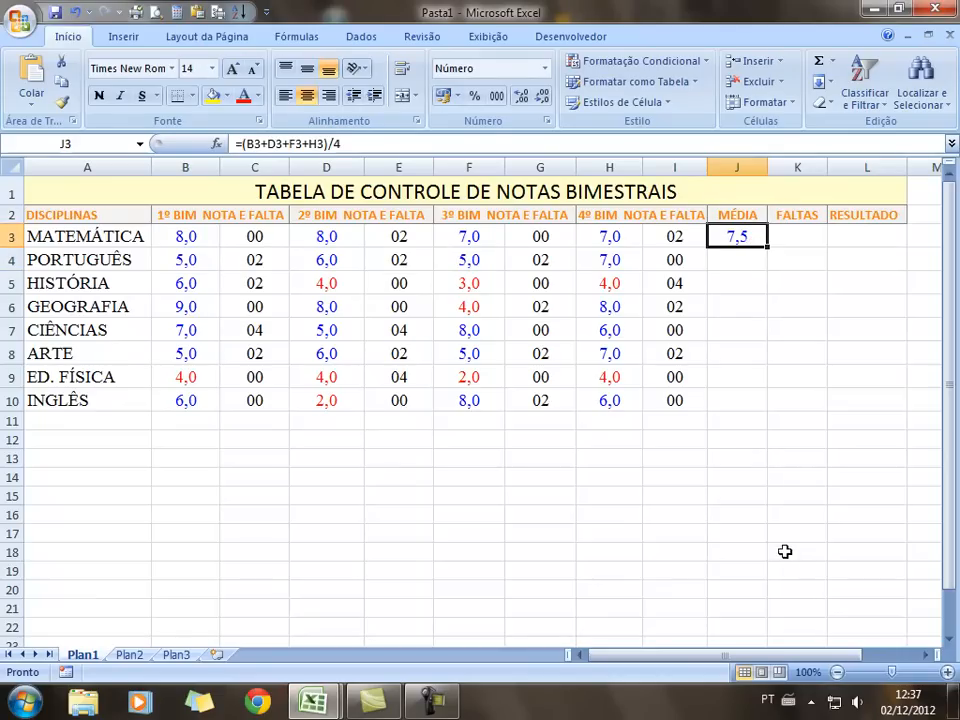
click(739, 261)
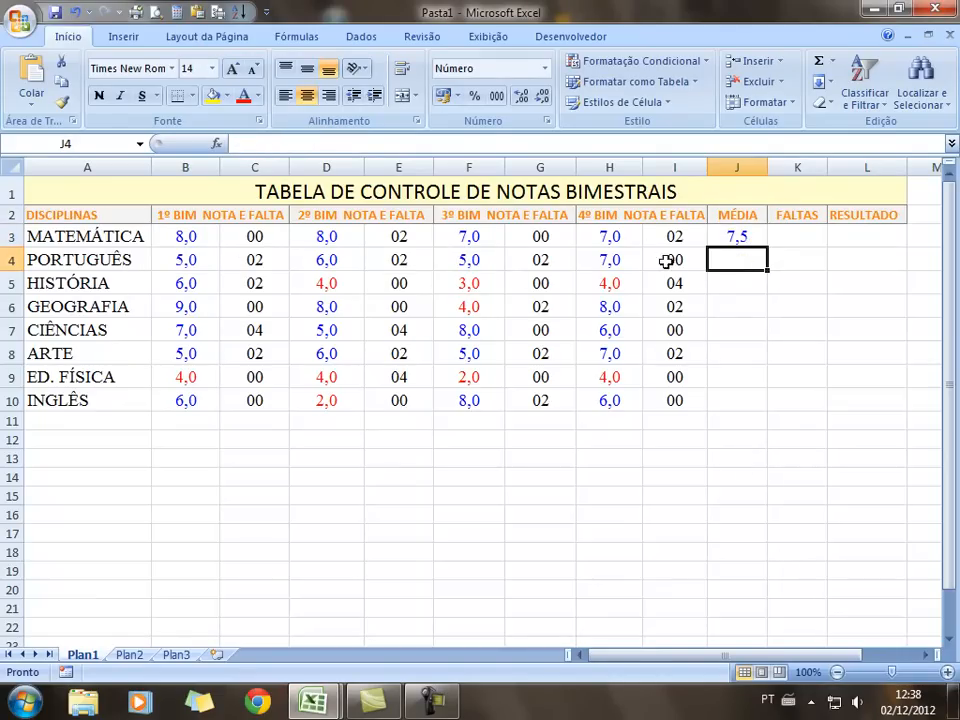
click(760, 236)
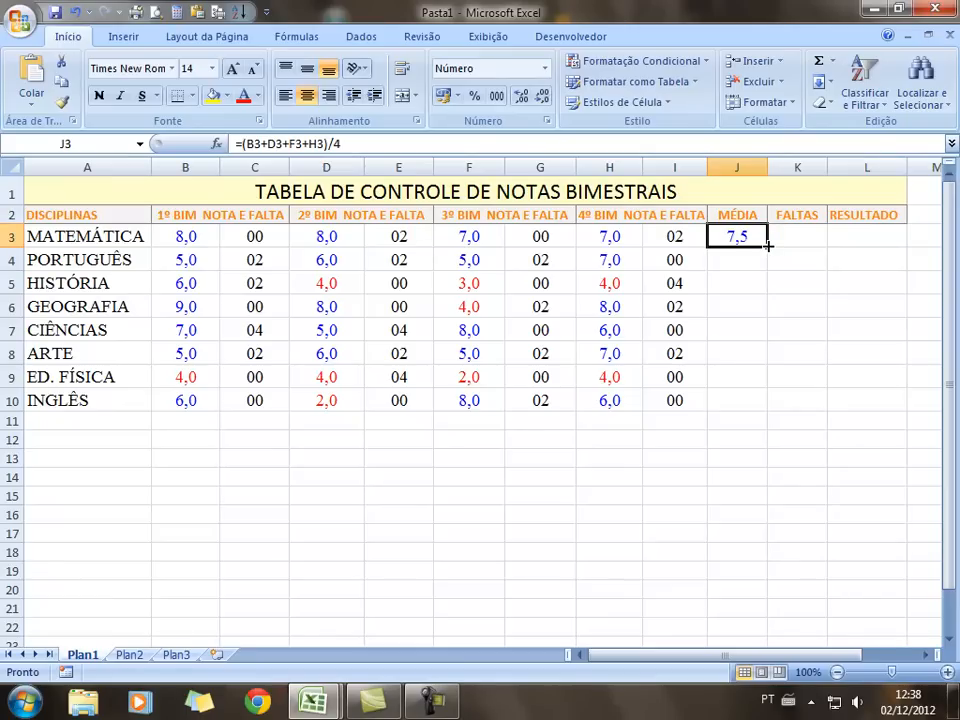
drag(765, 245, 767, 410)
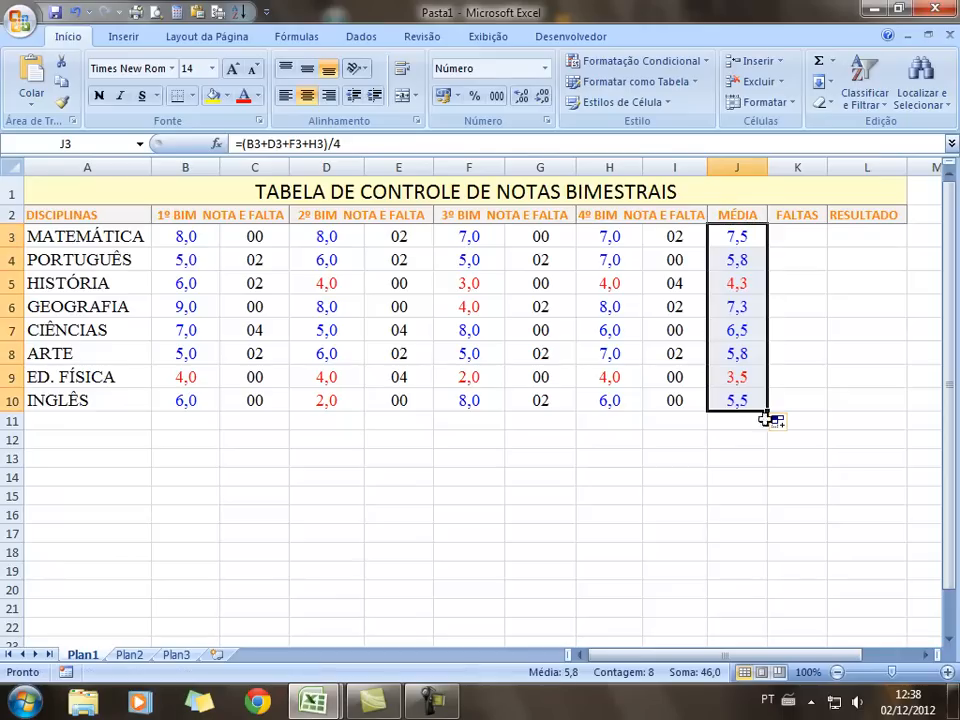
click(738, 500)
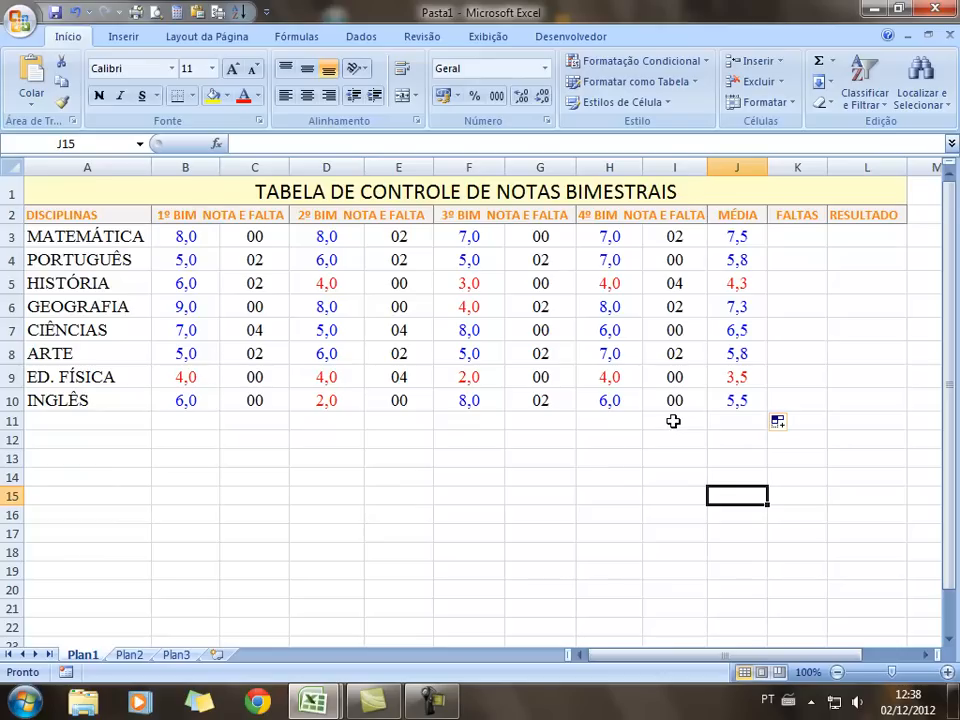
click(797, 240)
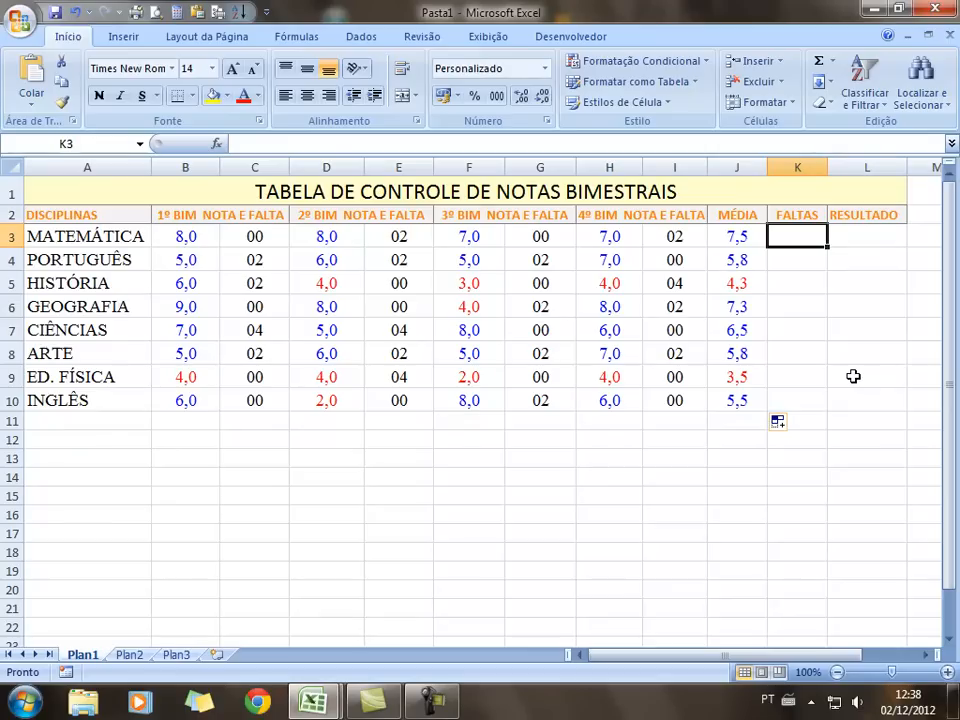
Enter =C3+E3+G3+I3 in K3 so MATEMÁTICA's absences total 04
click(830, 285)
click(806, 237)
click(268, 145)
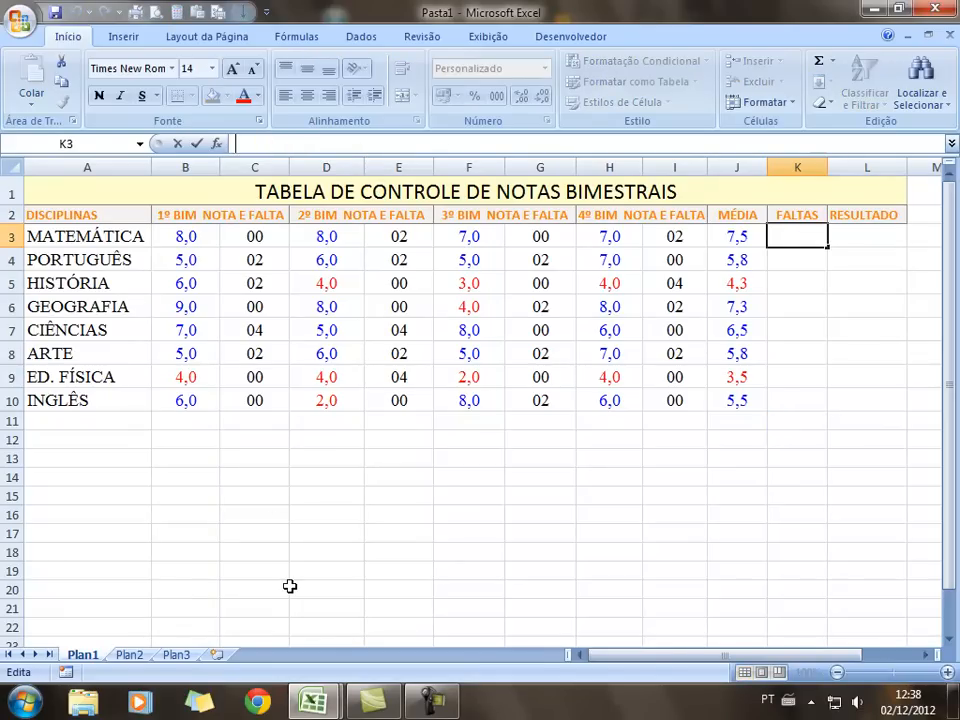
text(=)
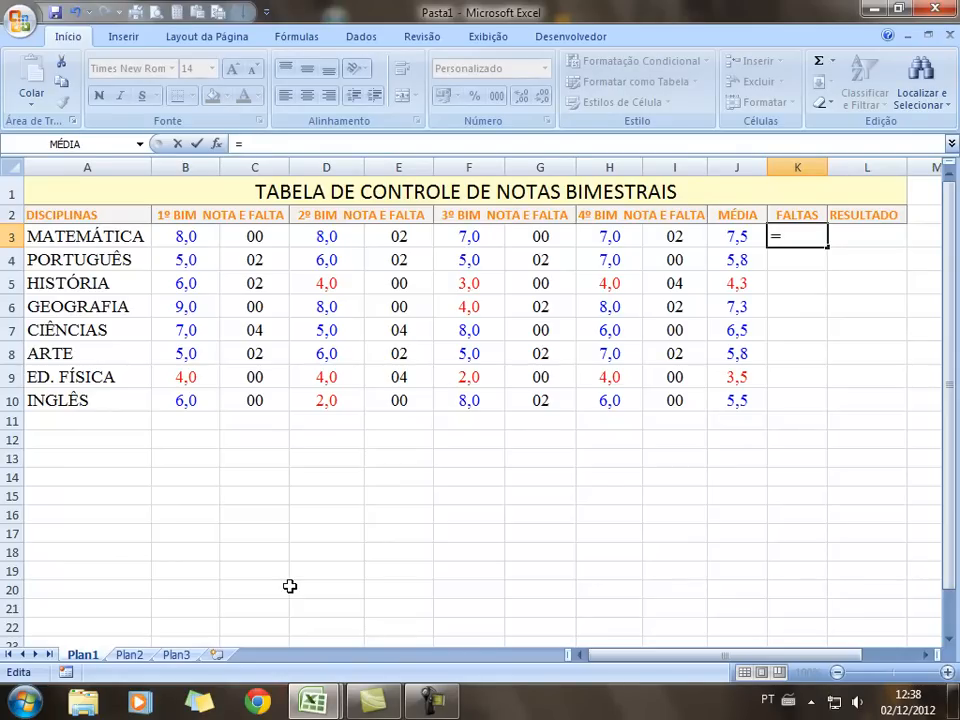
click(258, 239)
text(+)
click(397, 236)
text(+)
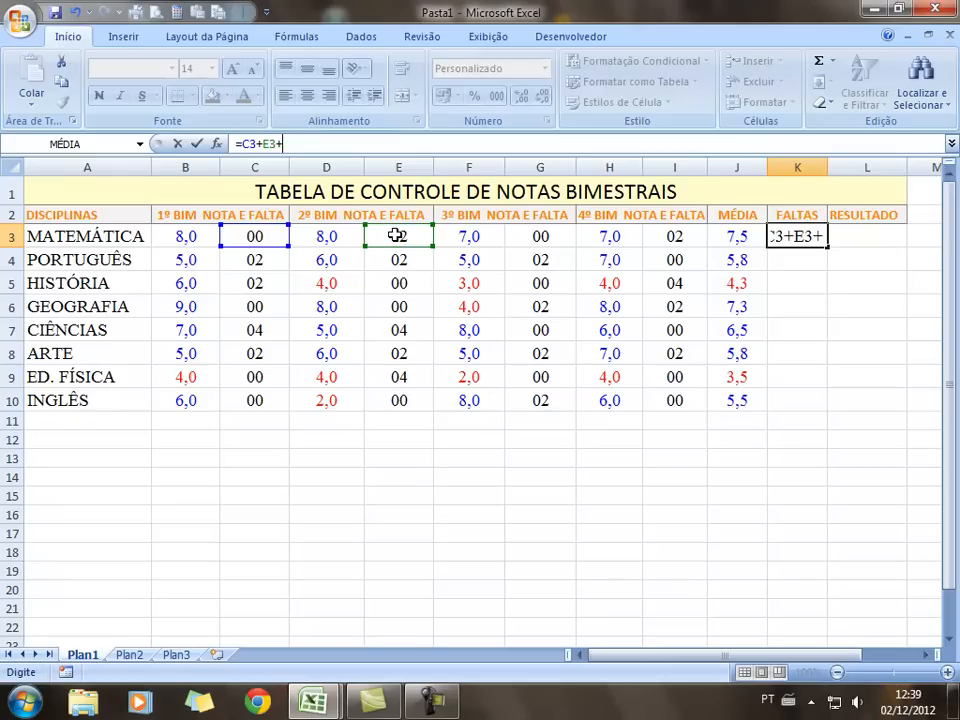
click(558, 235)
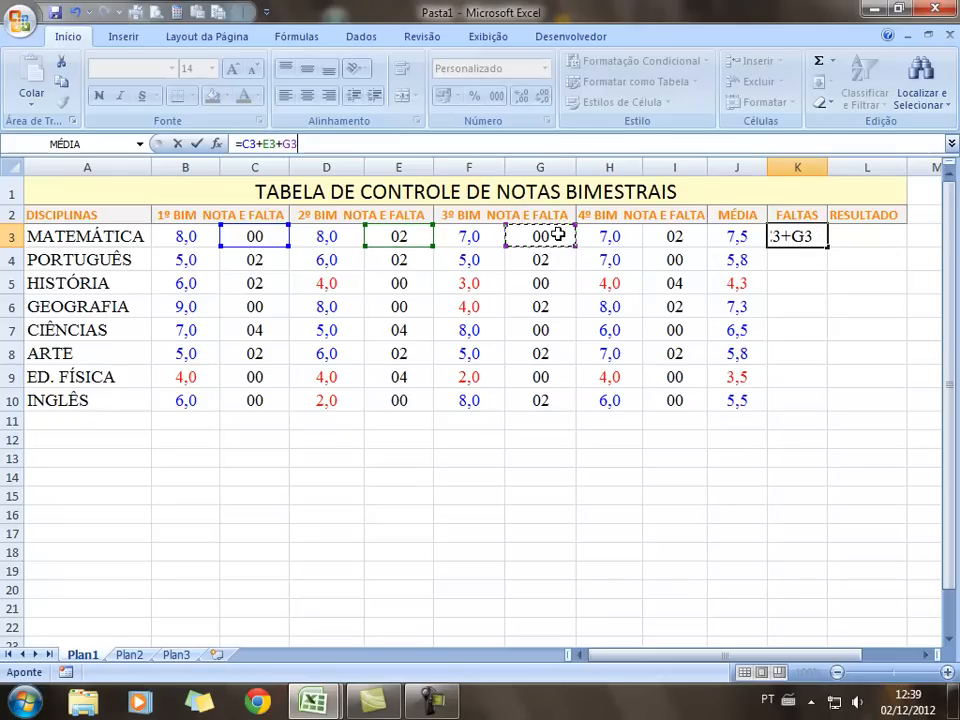
text(+)
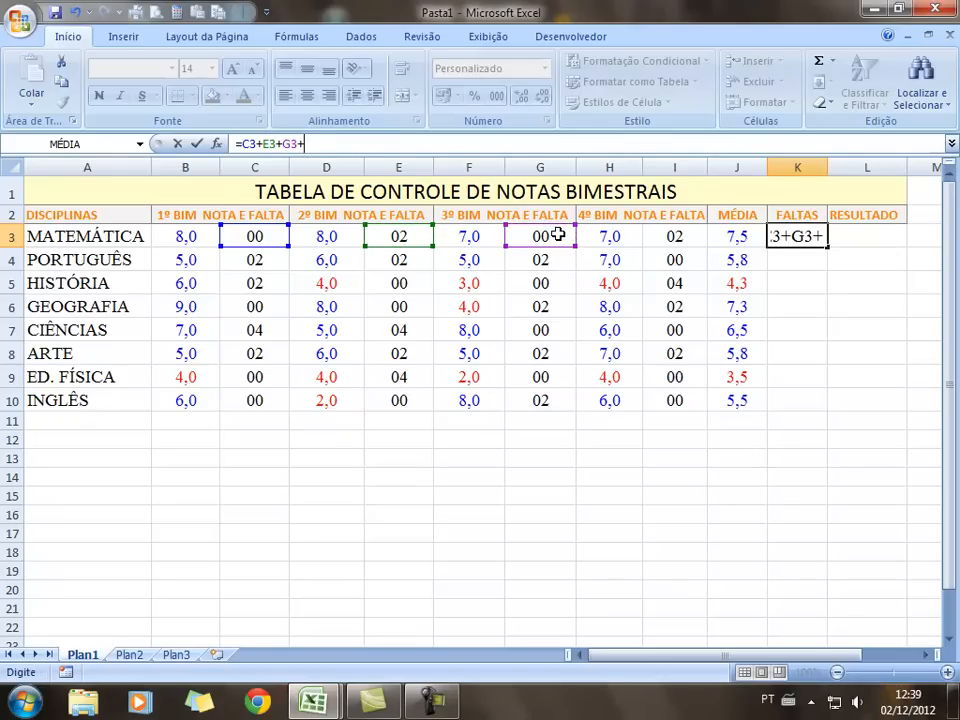
click(681, 240)
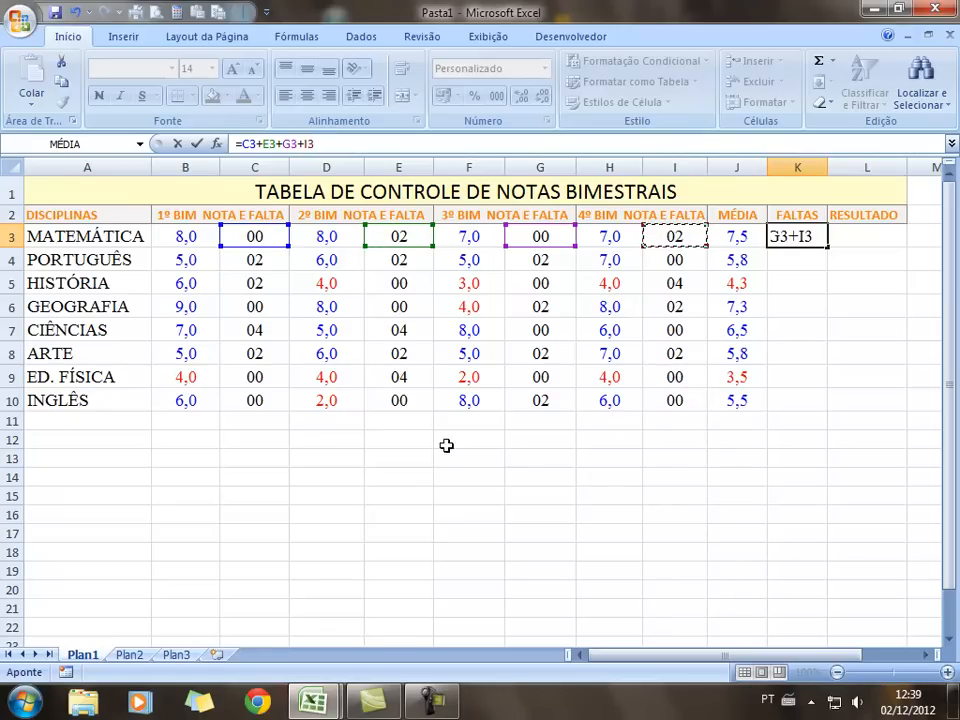
key(Return)
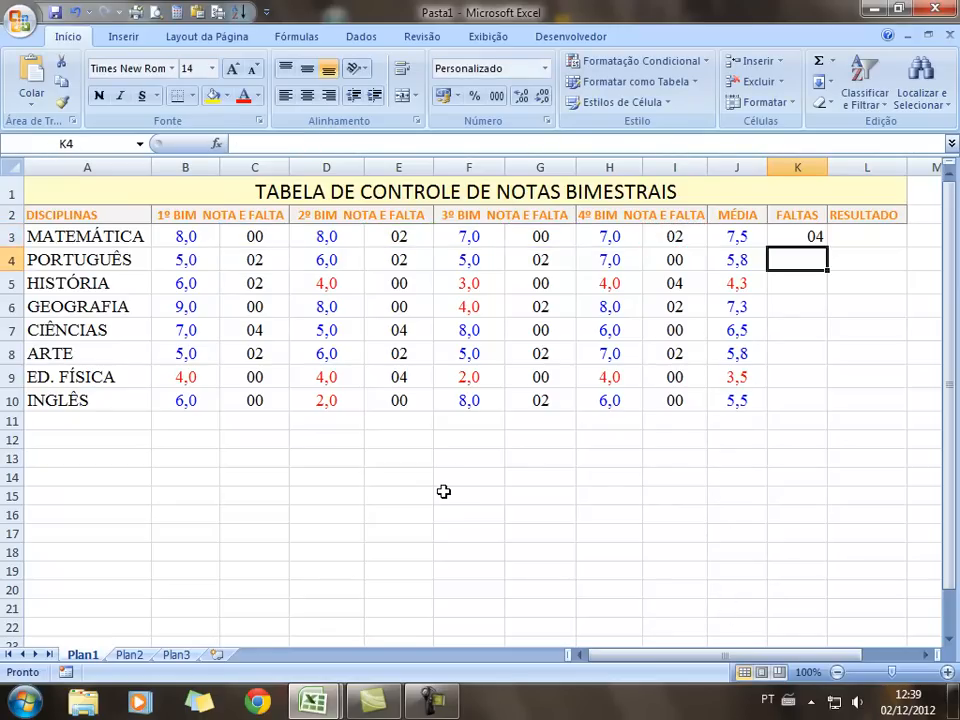
Centre the FALTAS cells K3:K10
click(793, 232)
drag(793, 232, 795, 401)
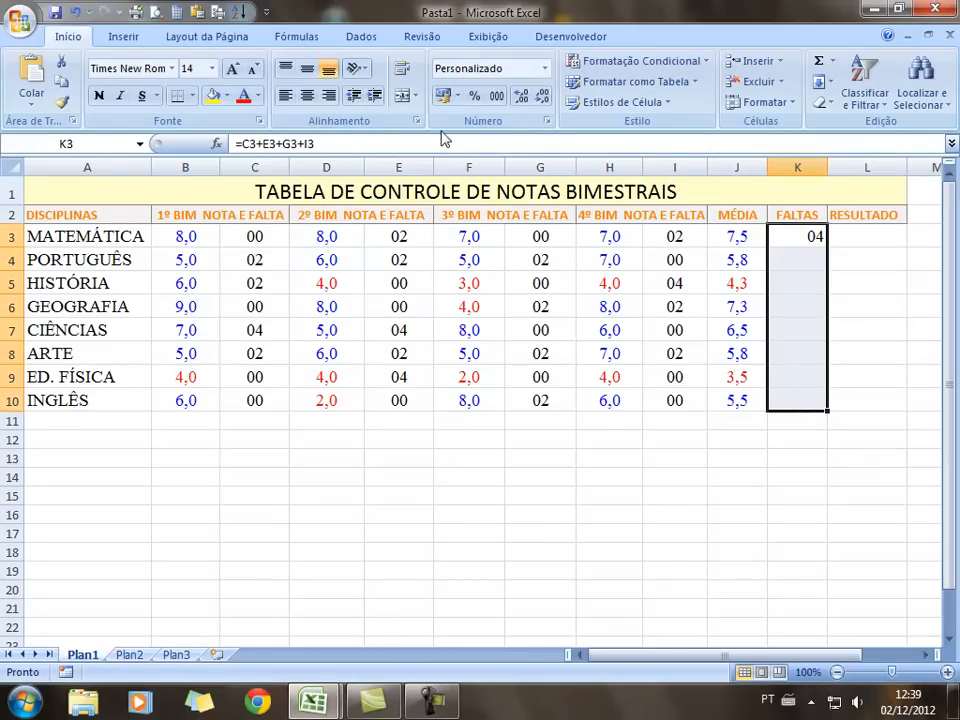
click(307, 95)
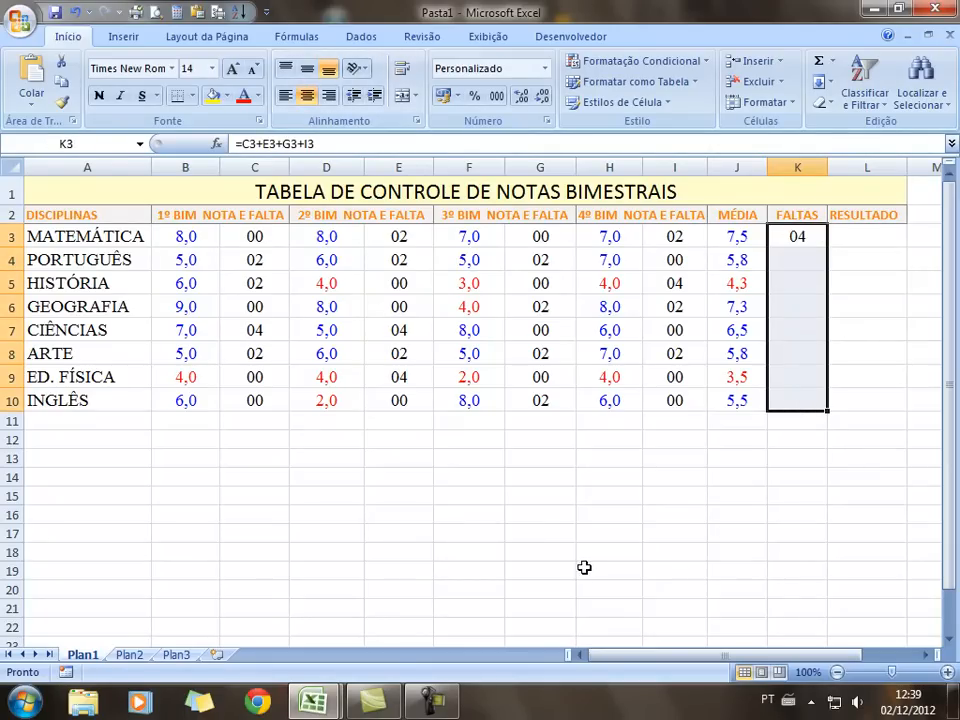
click(583, 568)
Copy K3's absence-total formula down to K10 for every subject through INGLÊS
click(797, 233)
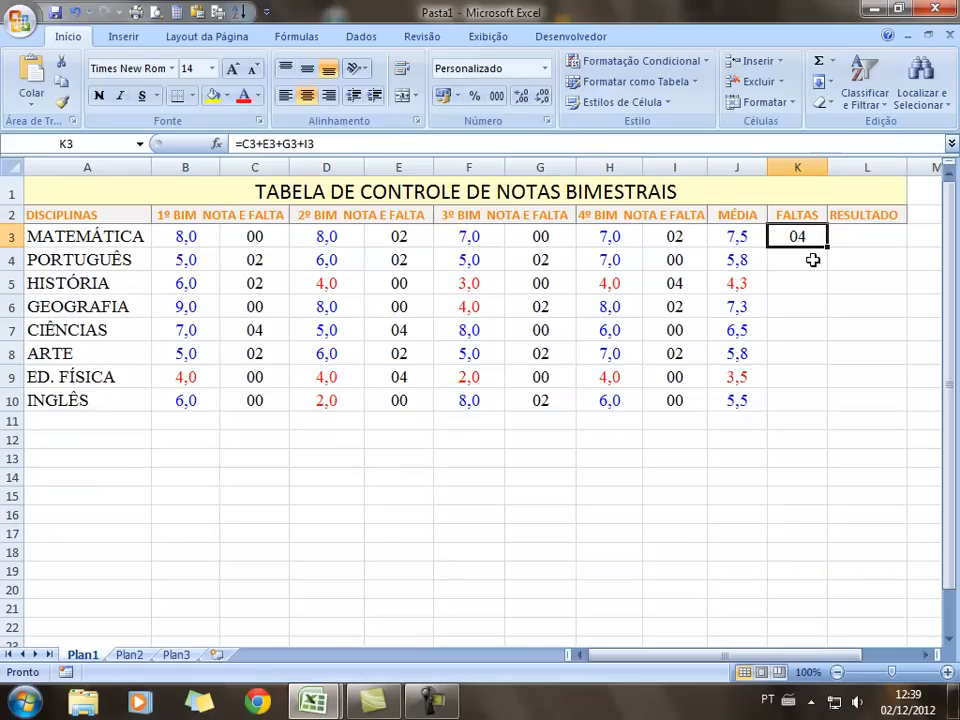
drag(829, 245, 827, 410)
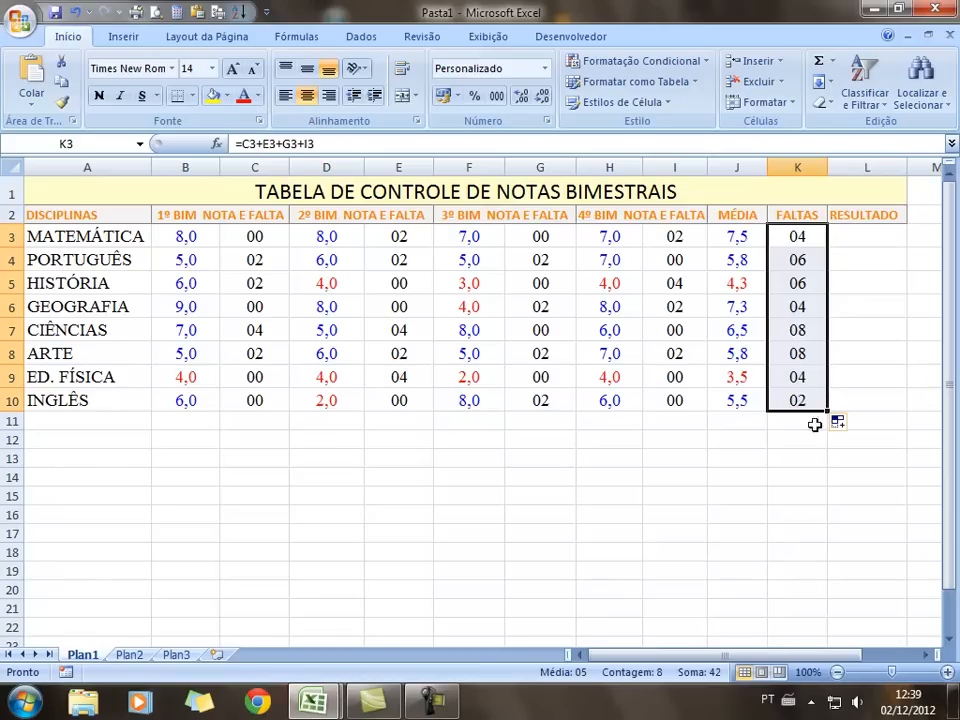
click(12, 330)
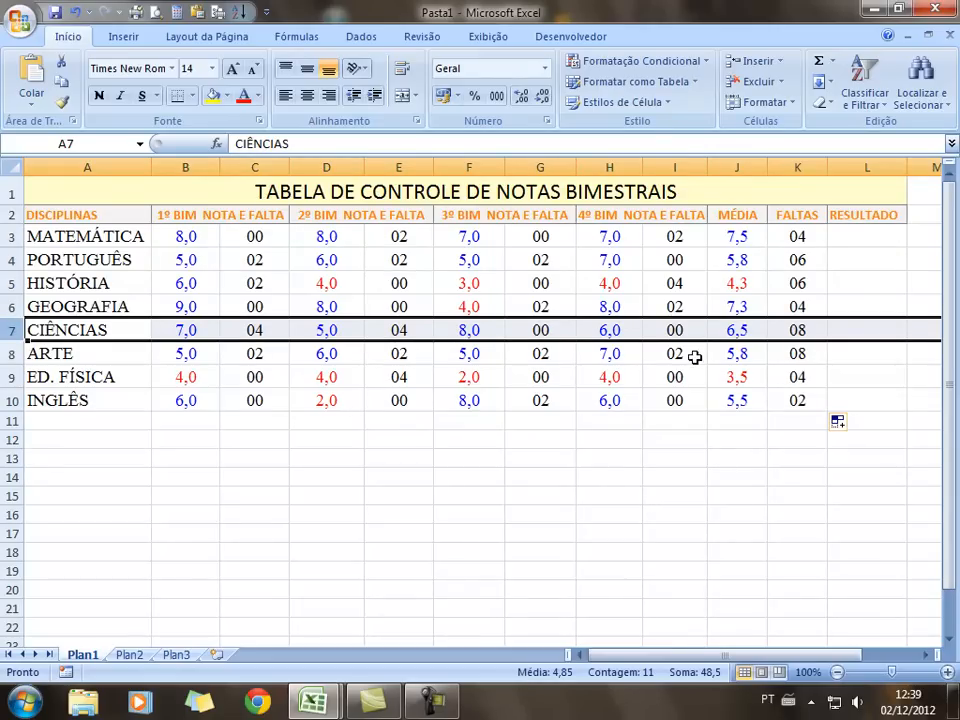
click(790, 485)
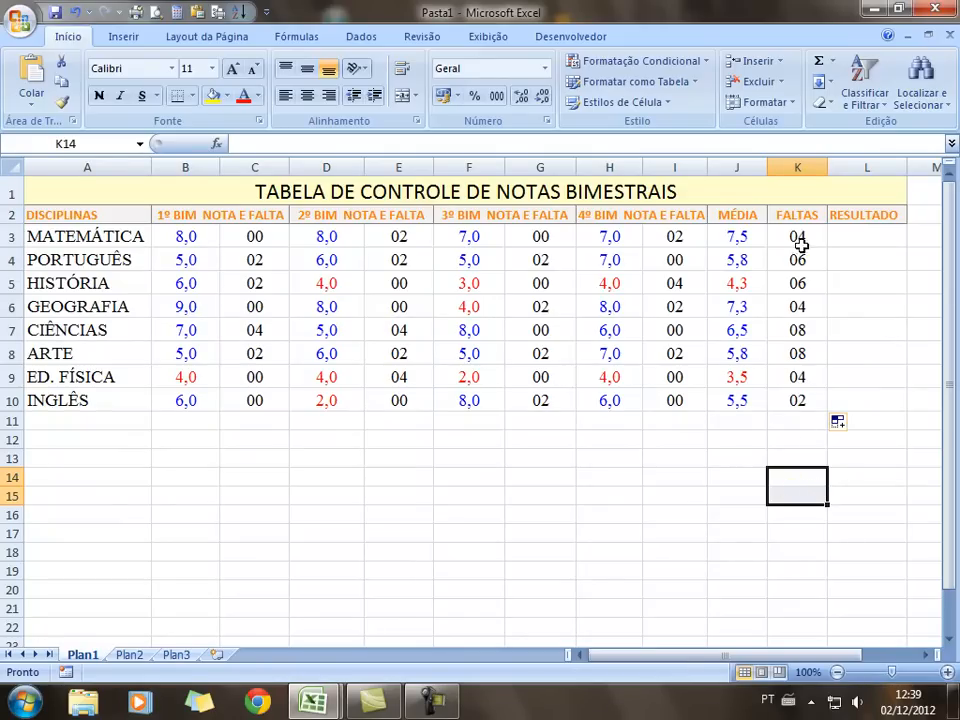
click(790, 420)
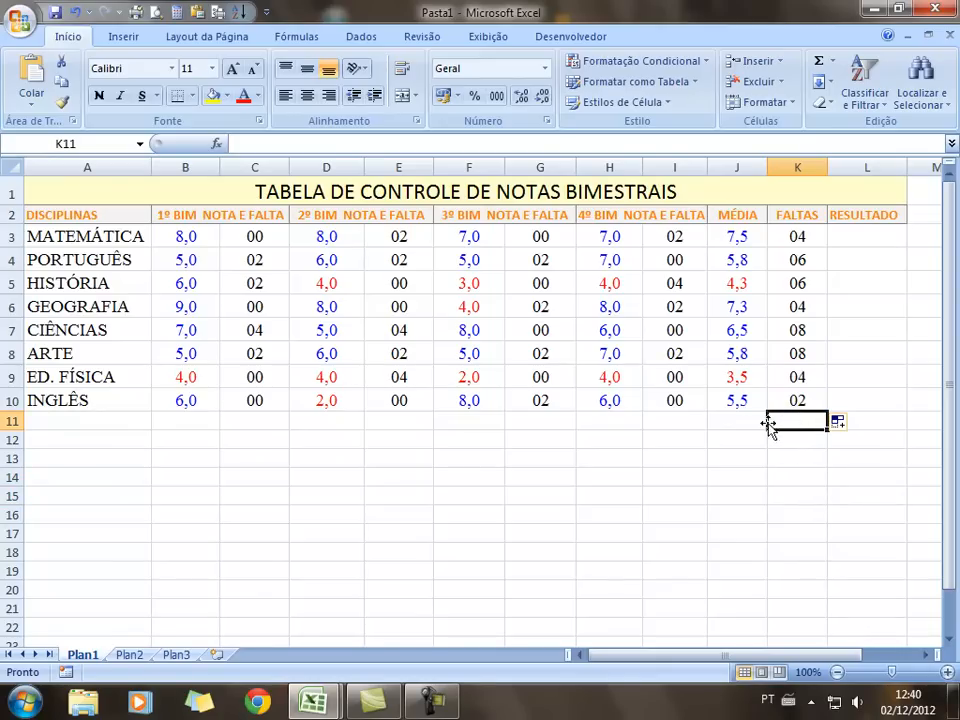
Label J11 'Total Geral' in font size 8, then select the FALTAS totals K3:K10
click(734, 421)
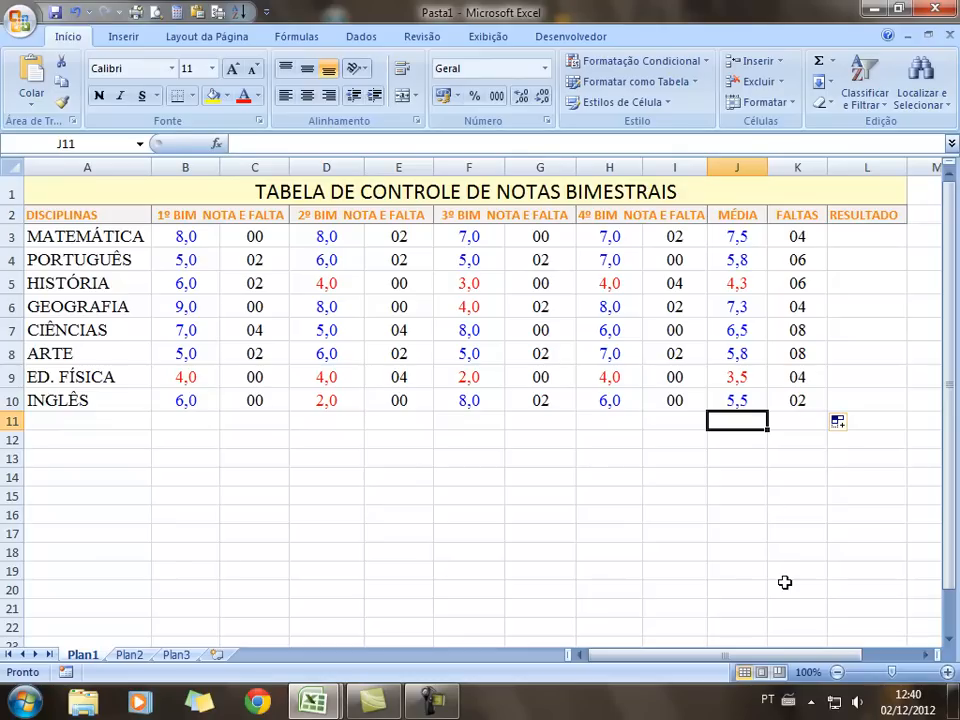
text(g)
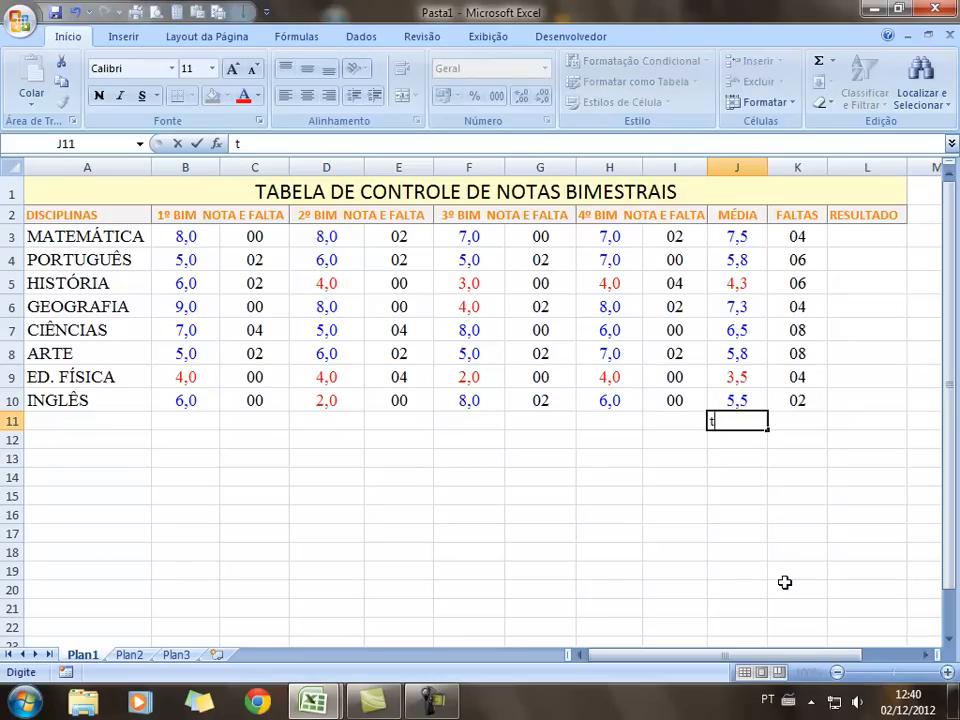
text(OTAL)
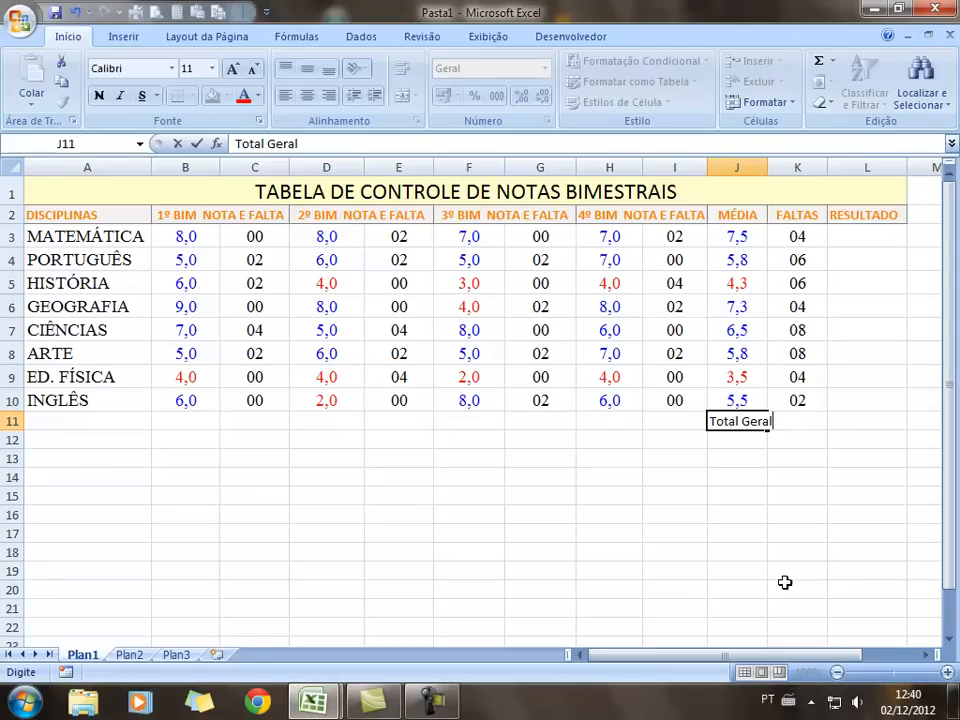
click(679, 534)
click(724, 422)
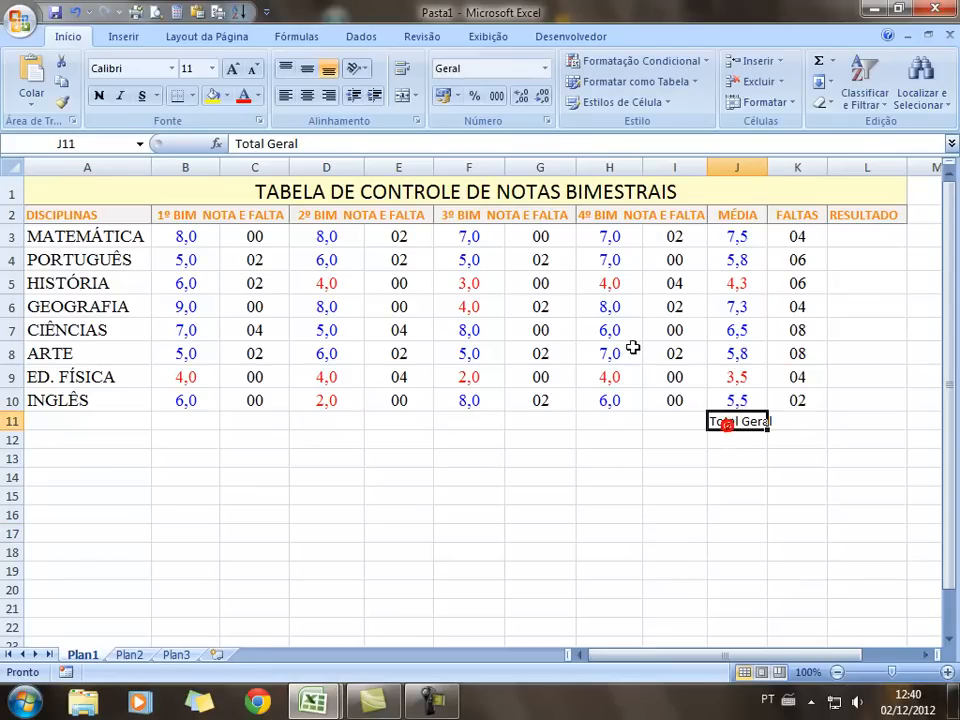
click(212, 68)
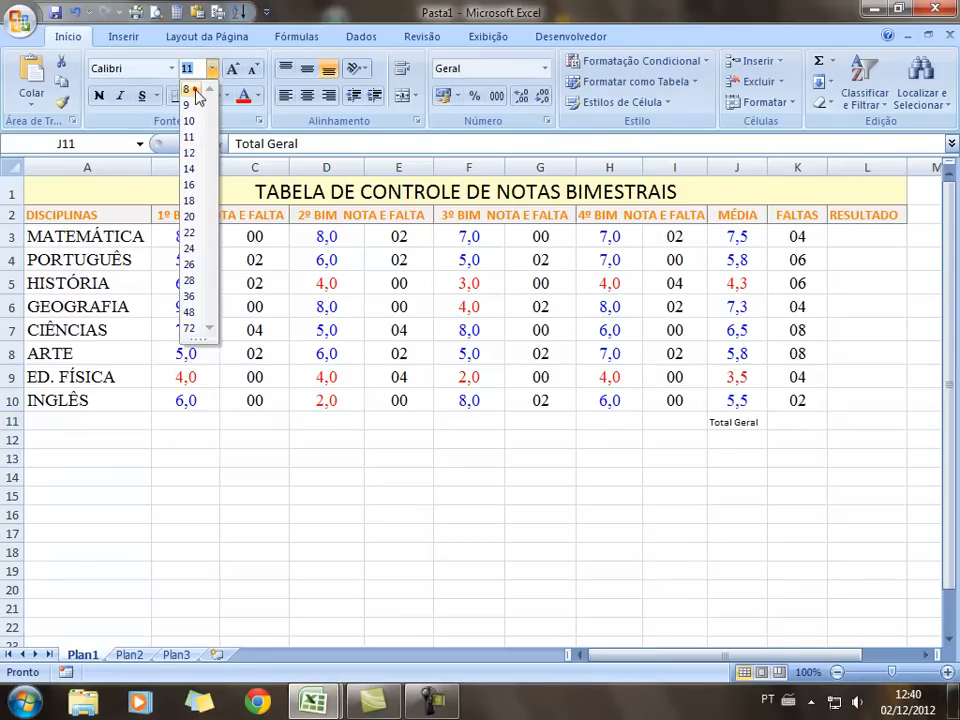
click(196, 90)
click(541, 530)
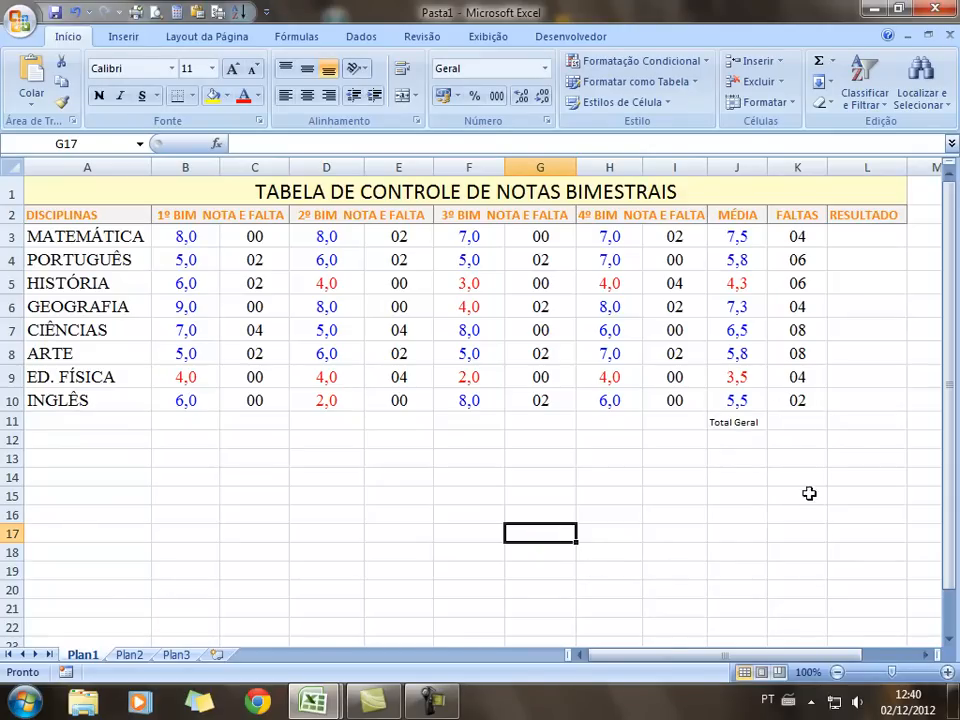
drag(800, 237, 816, 403)
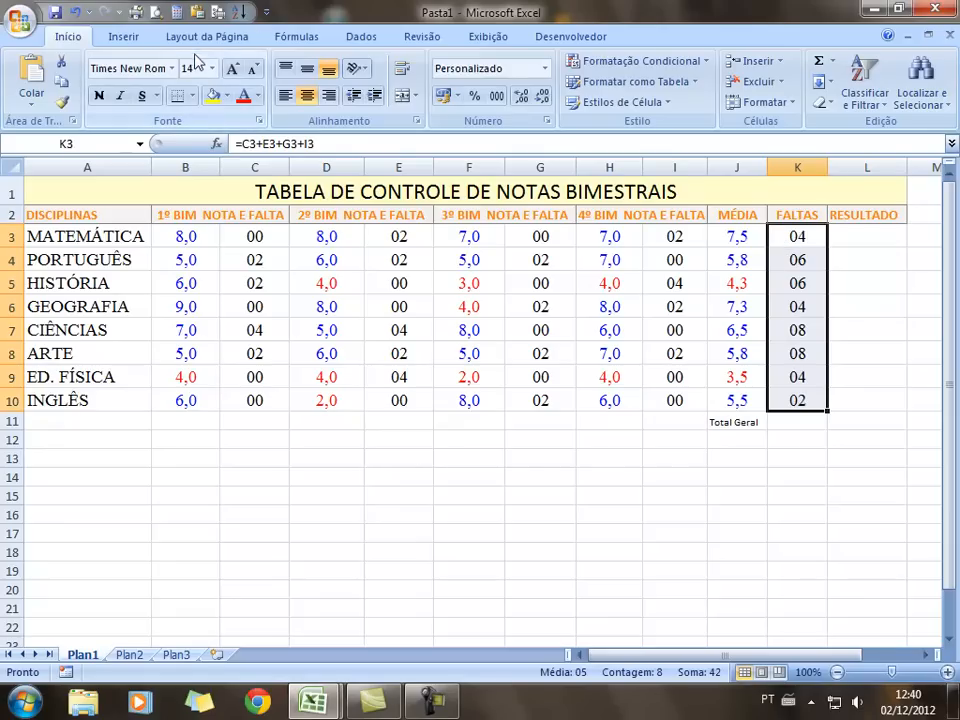
click(315, 39)
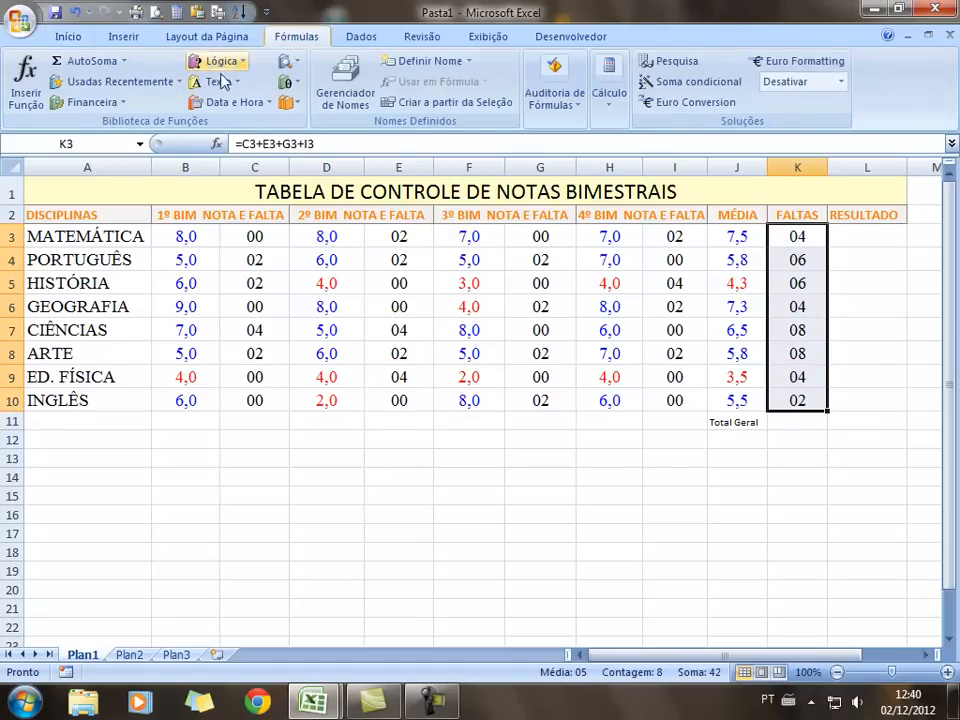
click(90, 63)
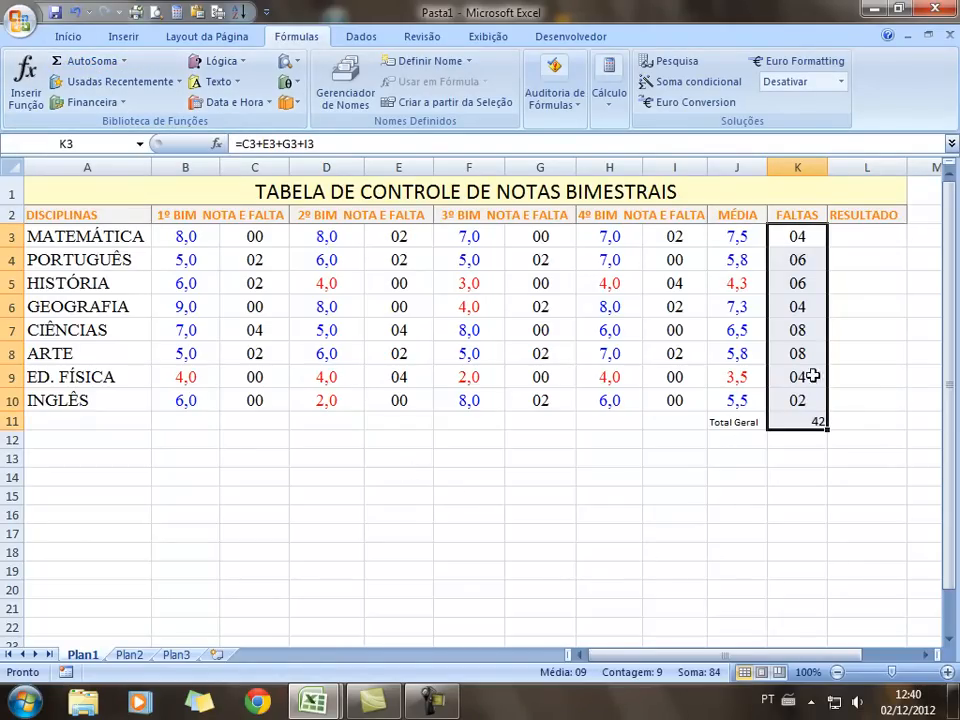
click(820, 451)
click(816, 437)
click(810, 422)
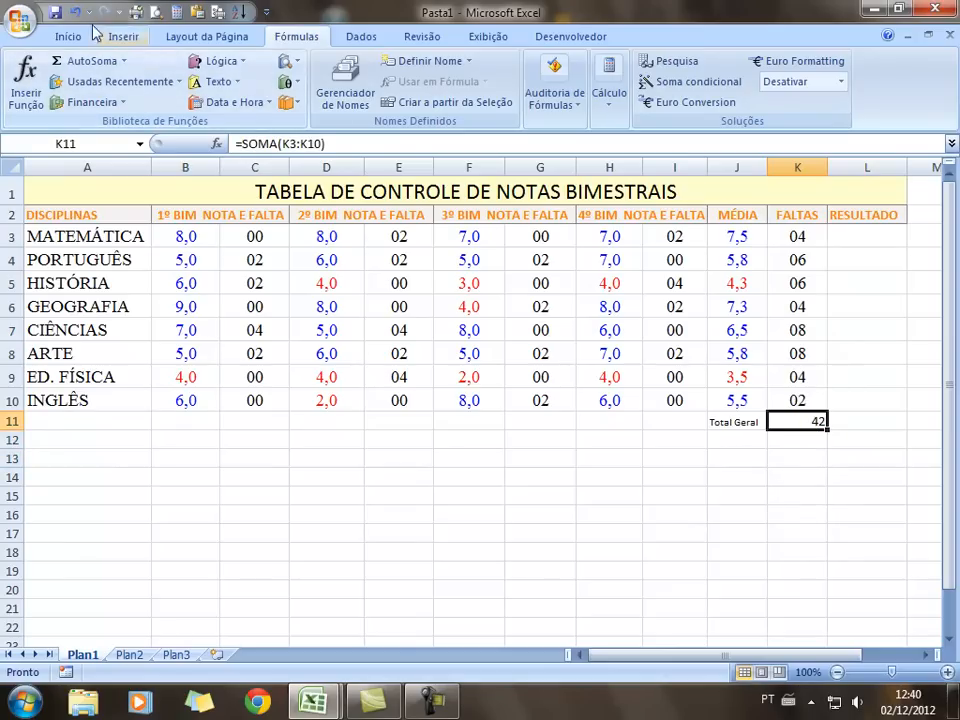
click(70, 33)
click(307, 96)
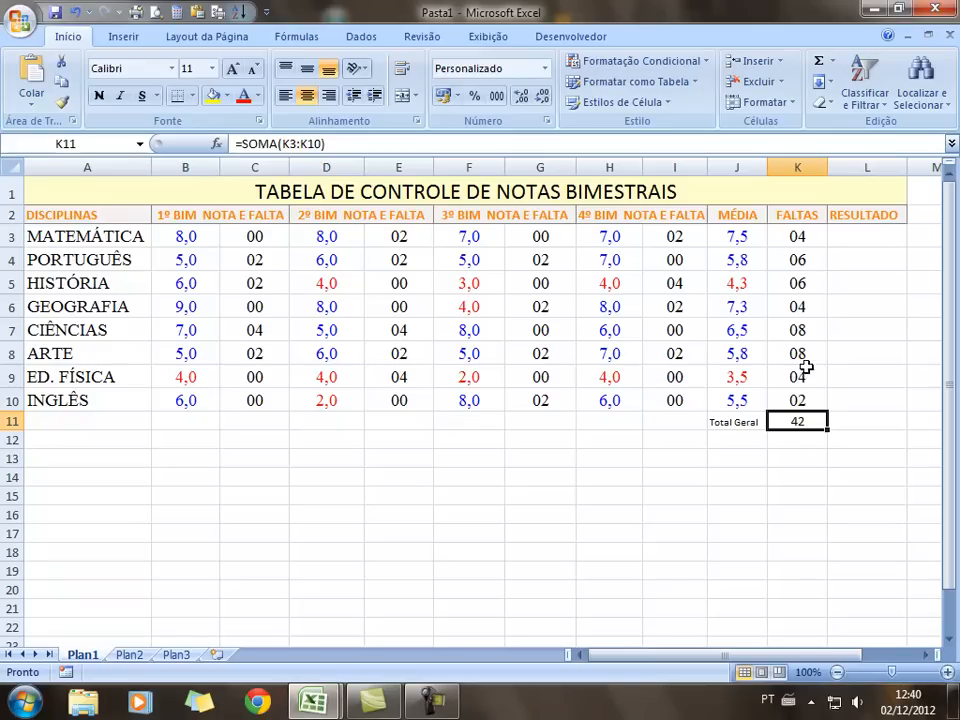
click(793, 495)
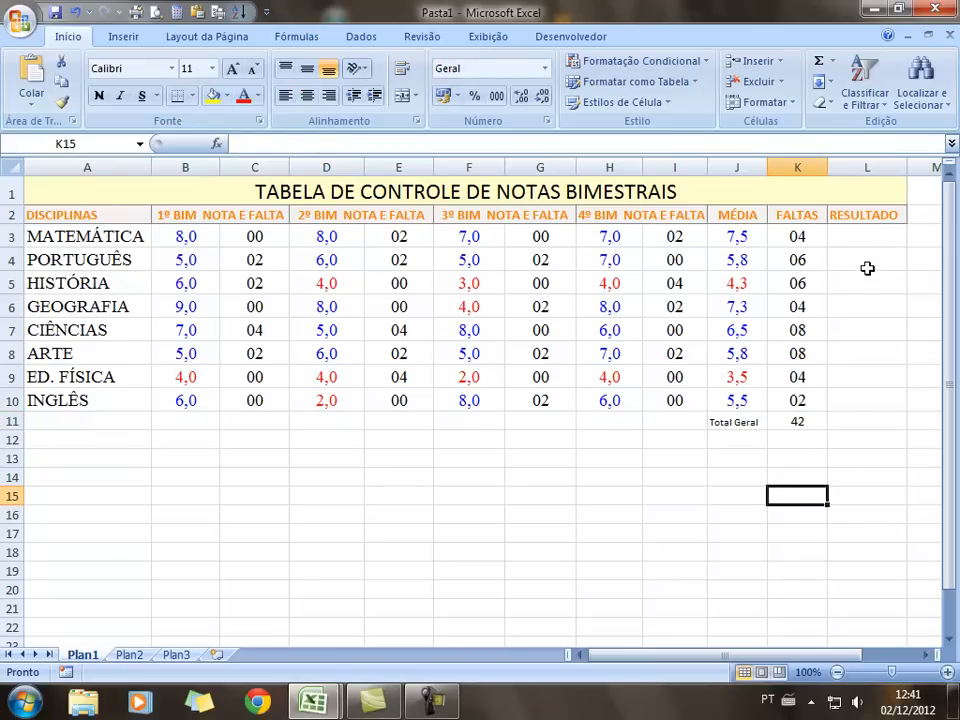
click(858, 237)
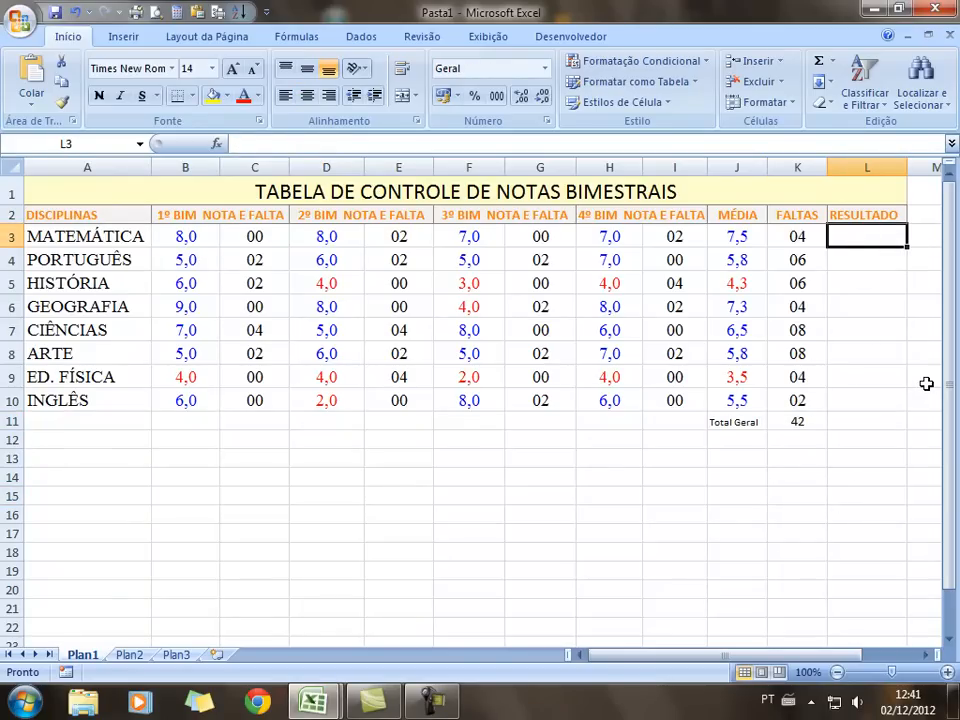
Enter =SE(J3>=5;"PROMOVIDO";"RETIDO") in L3, showing PROMOVIDO for MATEMÁTICA
click(270, 143)
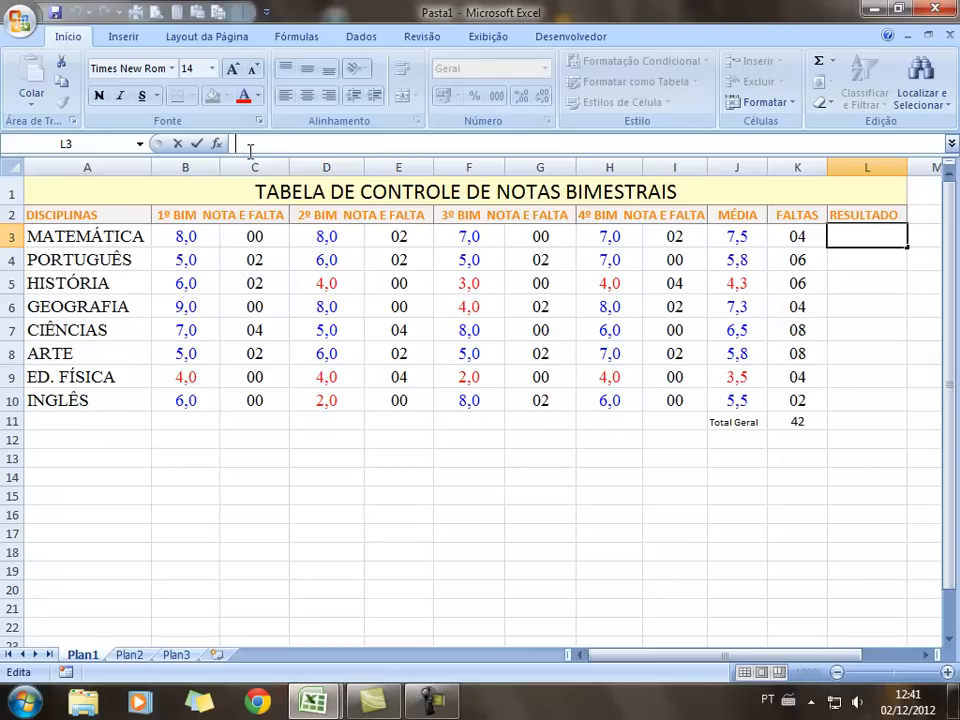
text(=)
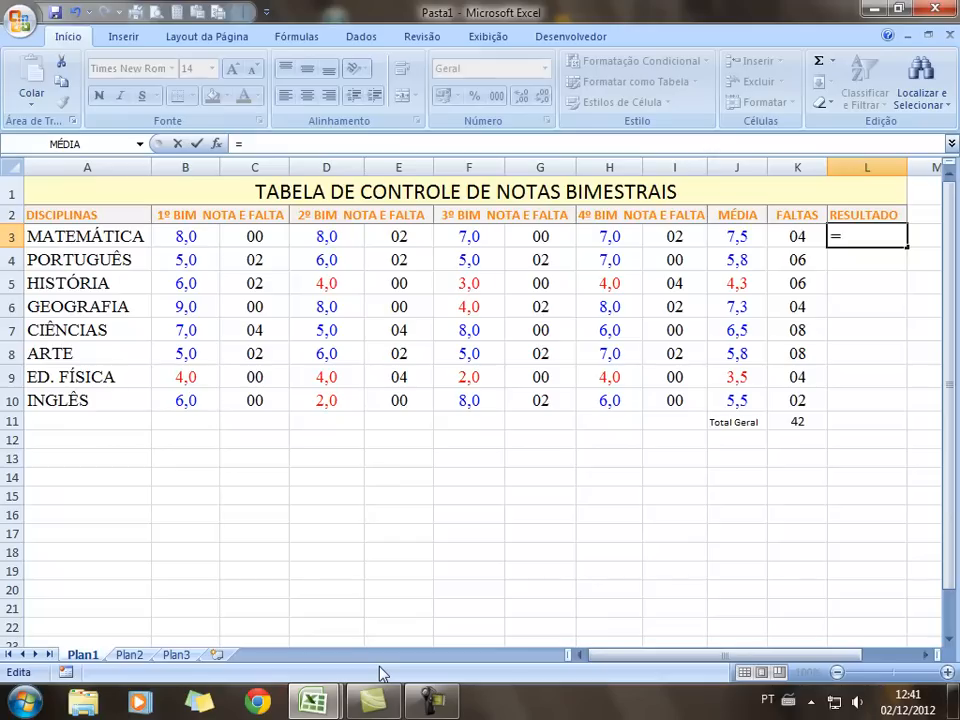
text(SE)
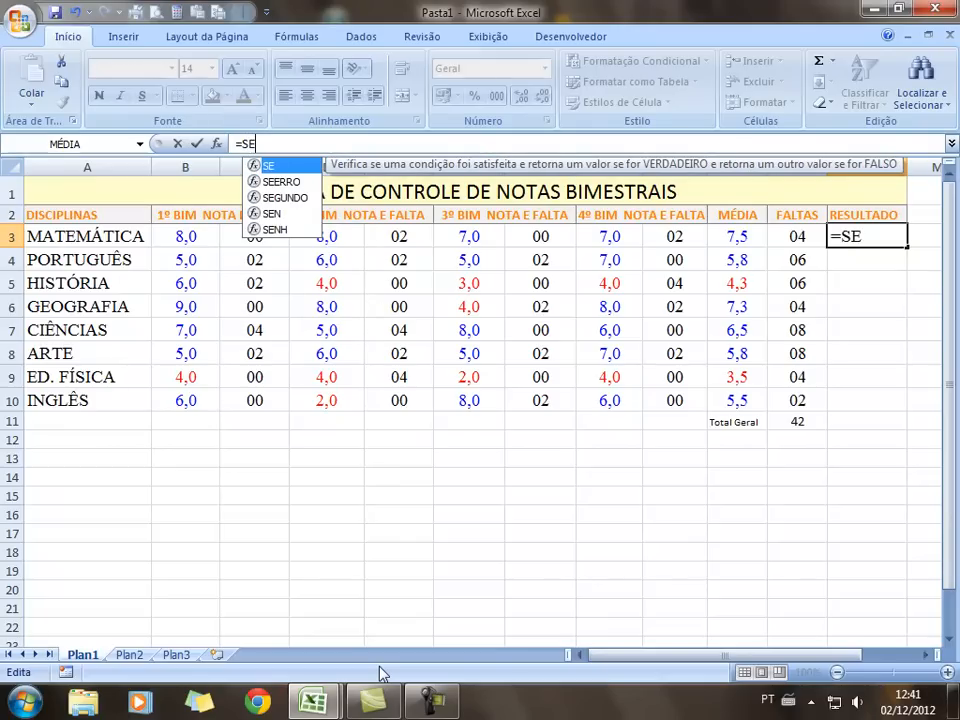
text(()
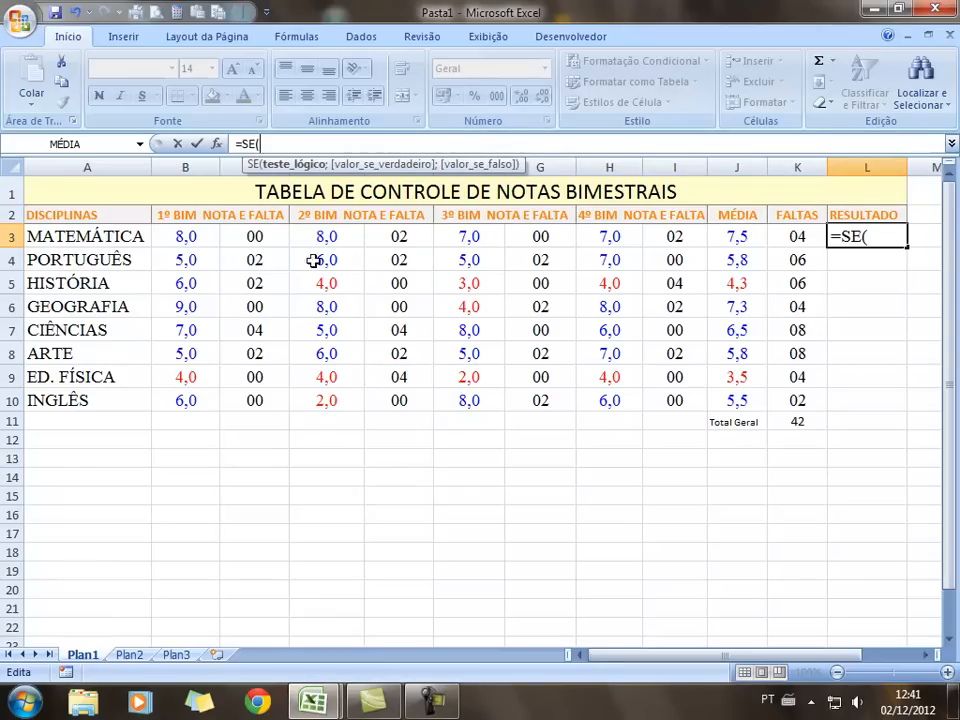
click(748, 234)
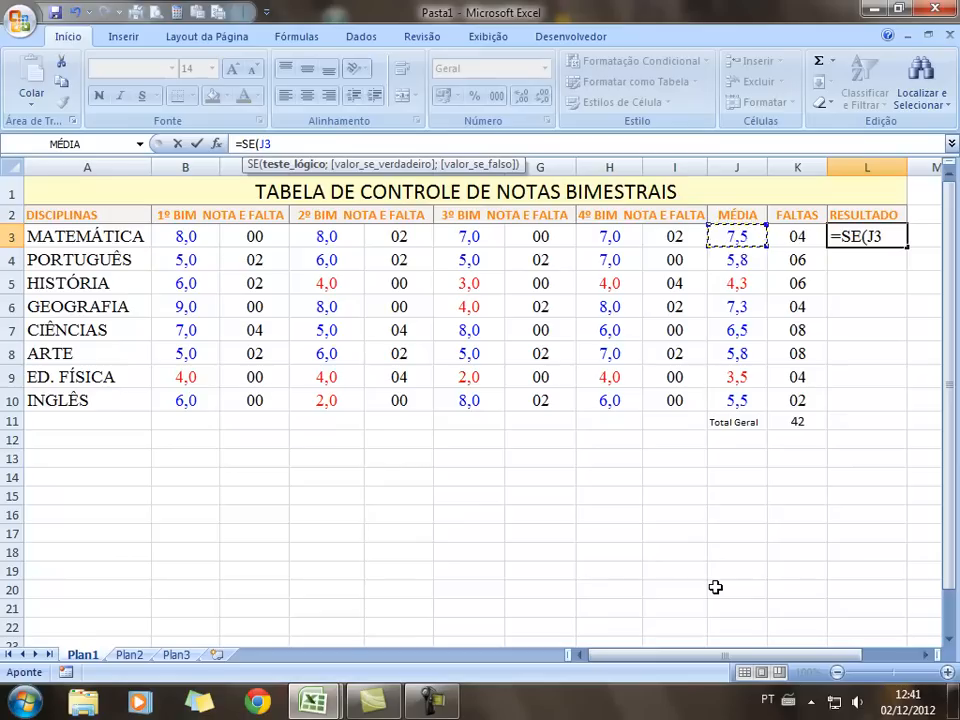
text(>=5)
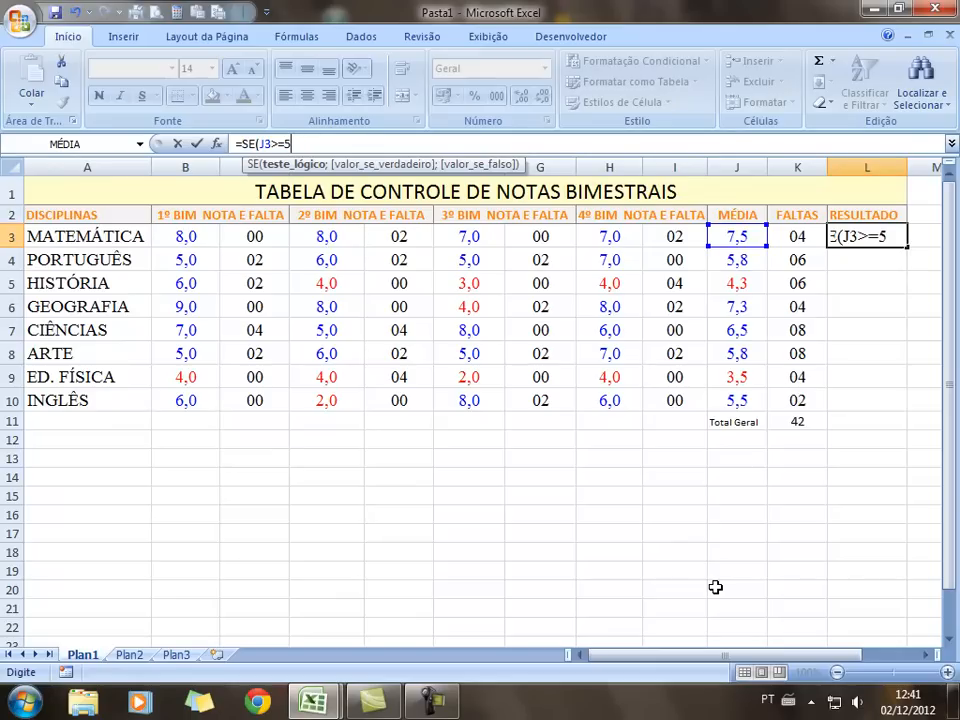
text(;)
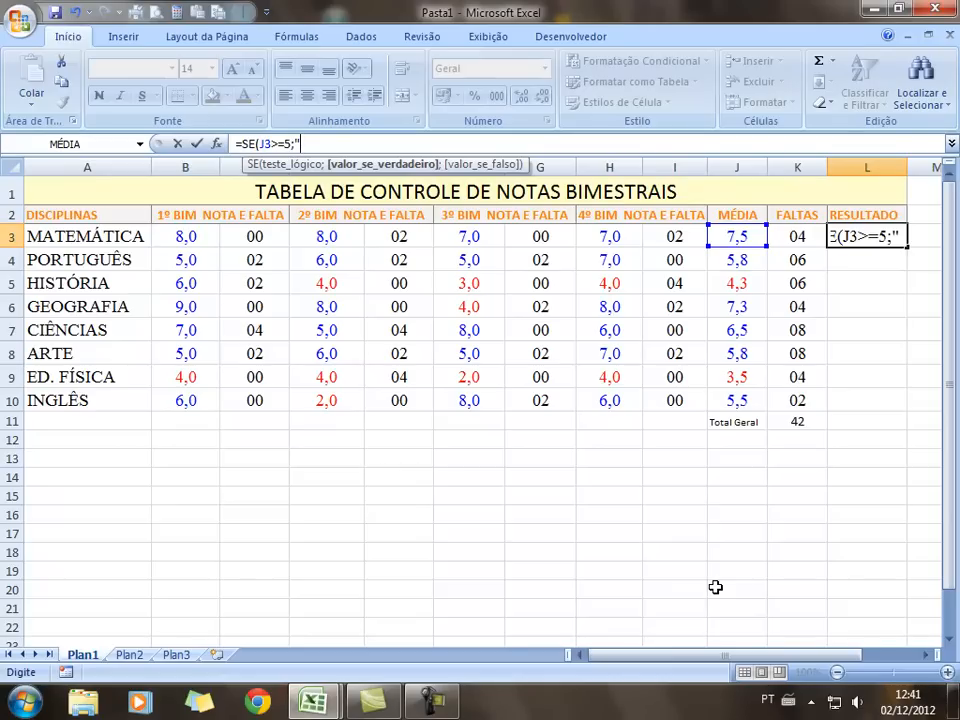
text("PROM)
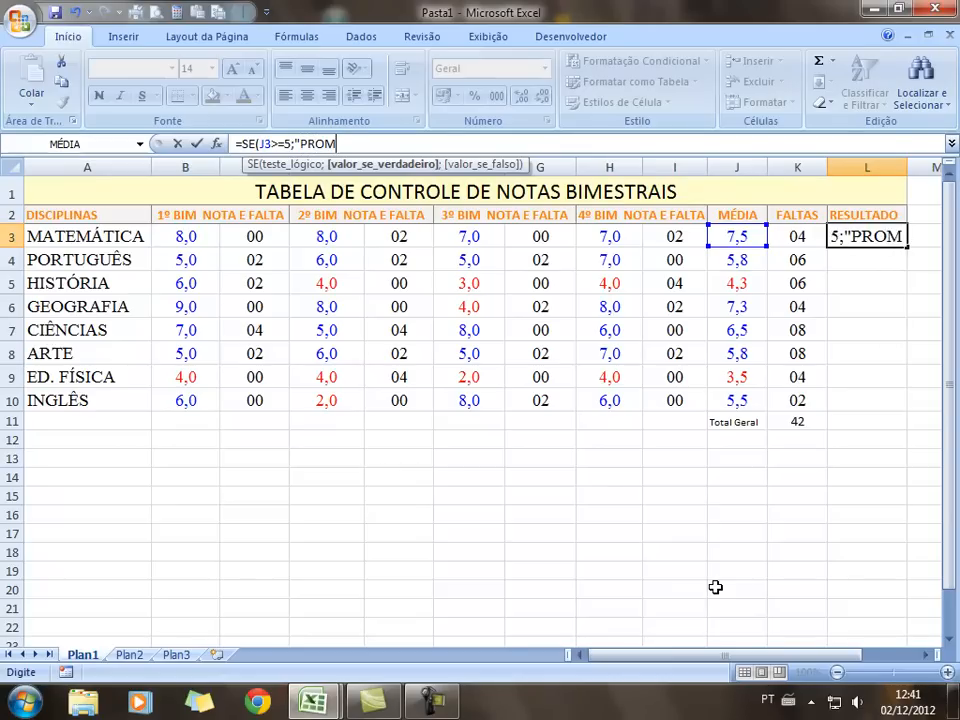
text(OVIDO)
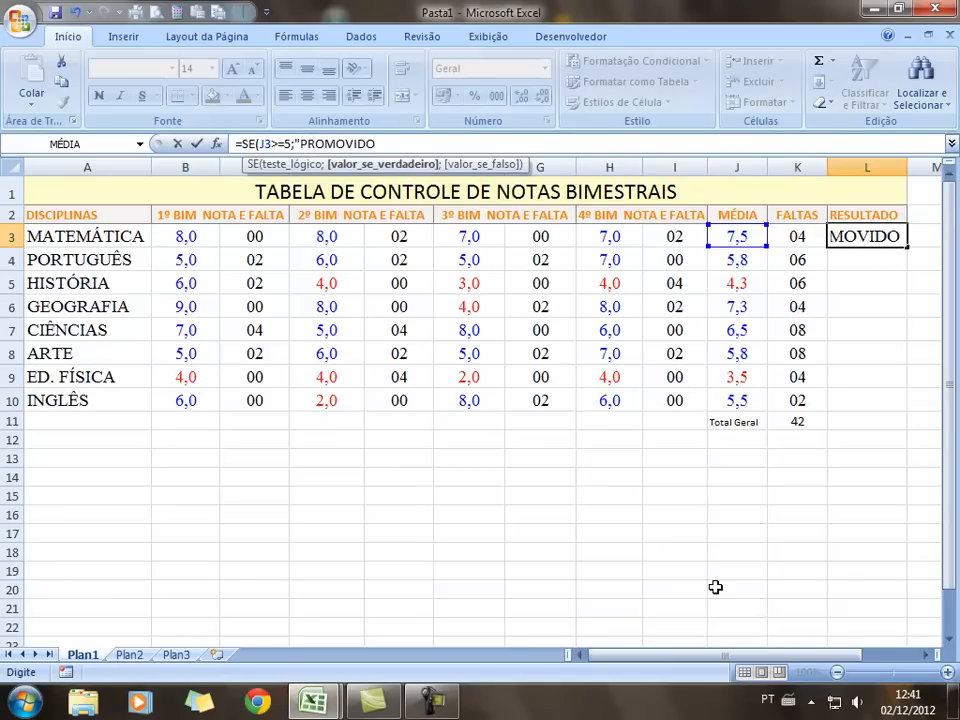
text(")
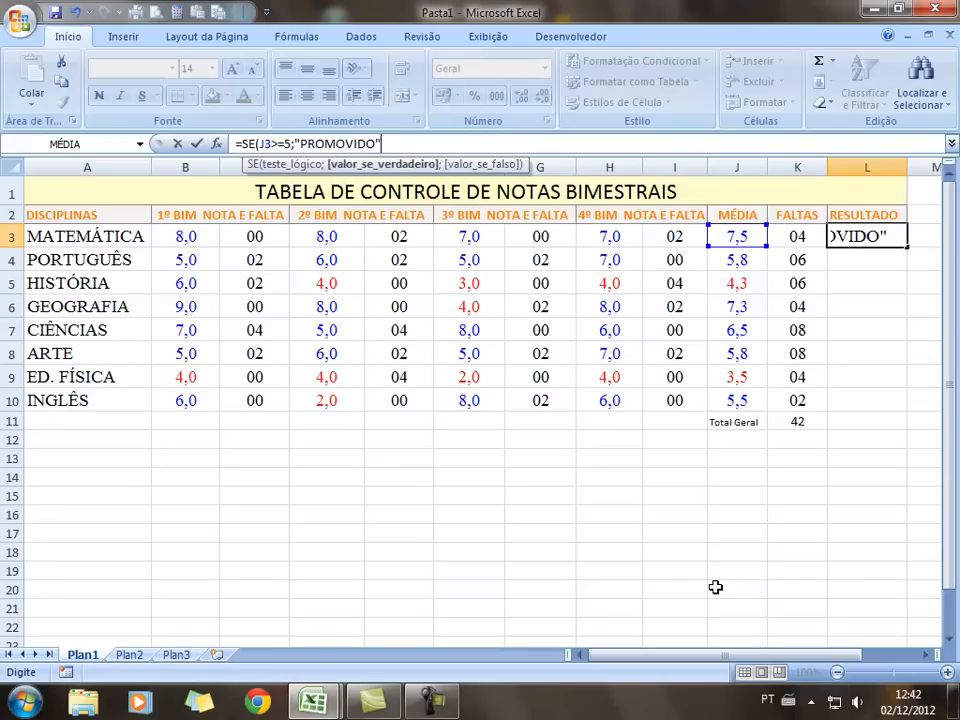
text(;)
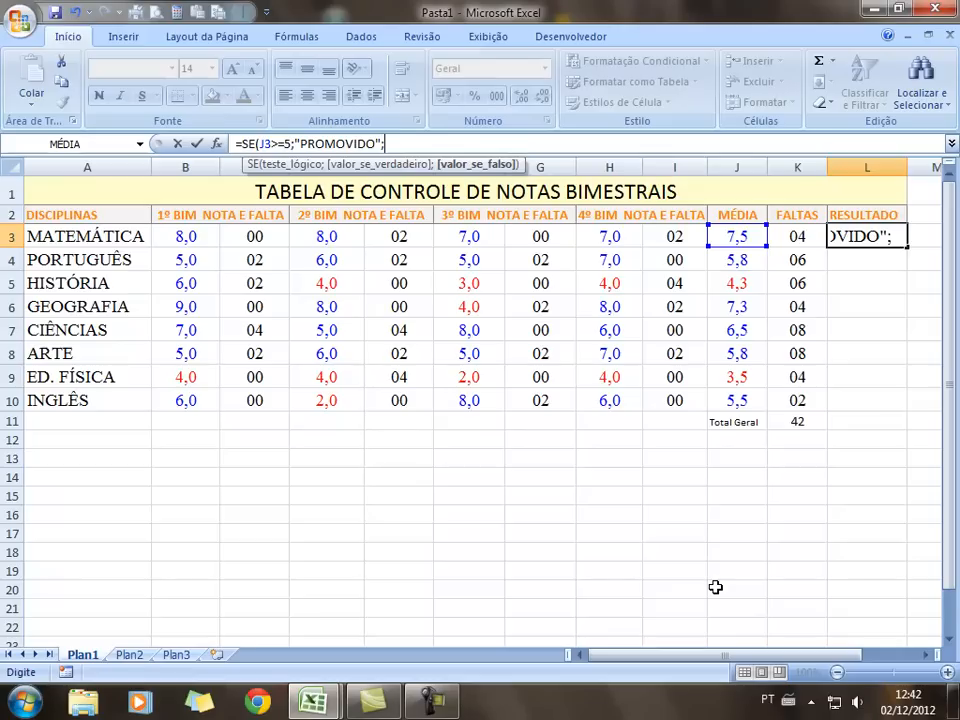
text("RETIDO)
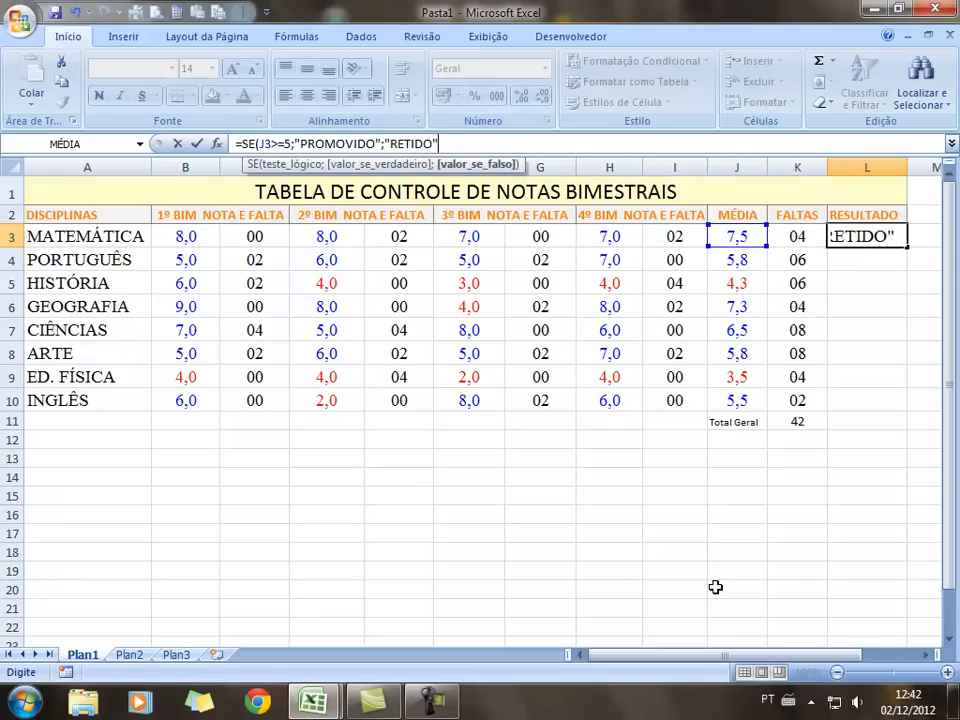
key(Return)
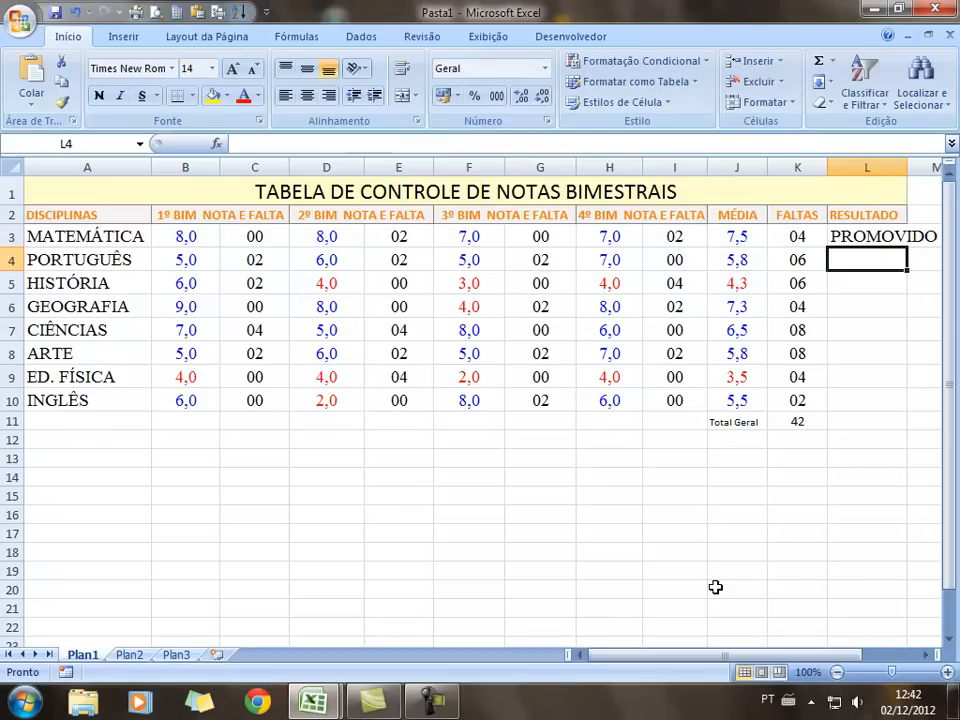
Set L3's result text to font size 10 and centre it
click(872, 241)
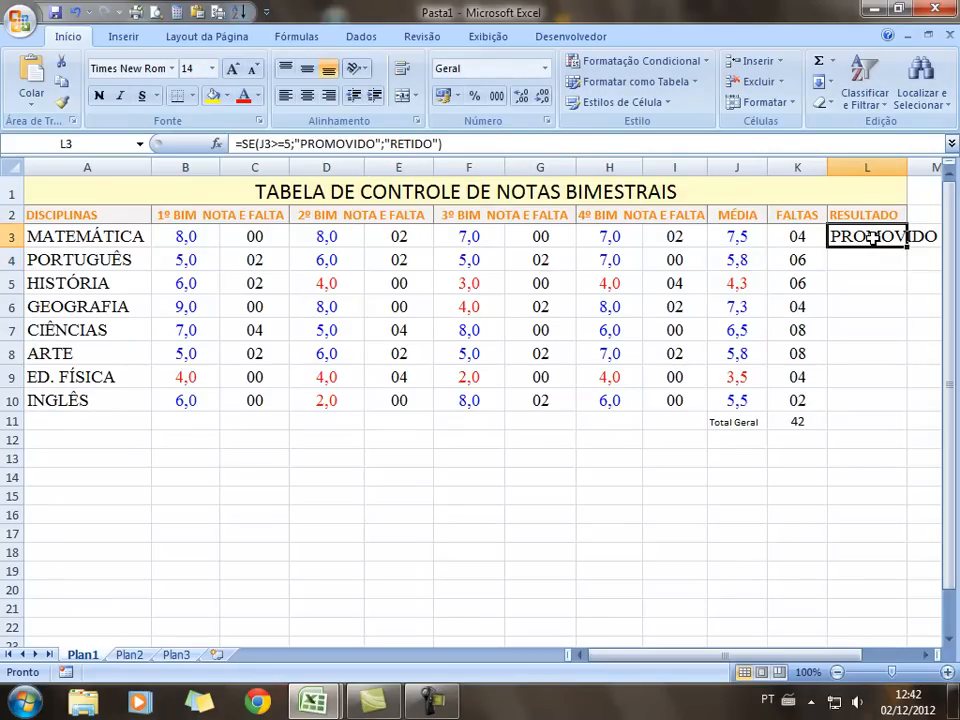
click(212, 68)
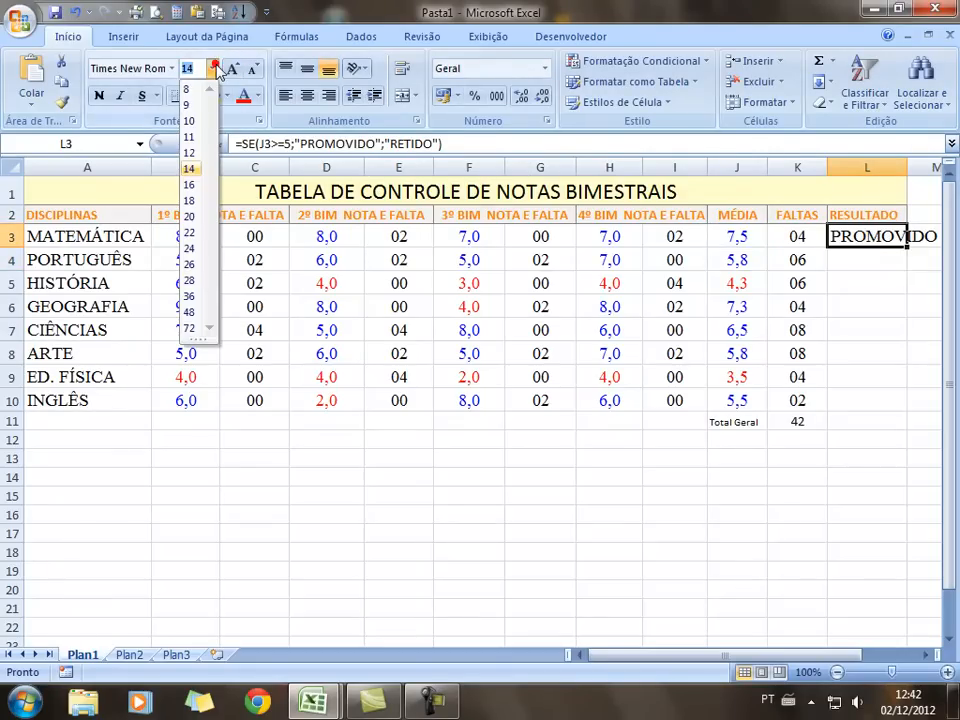
click(198, 121)
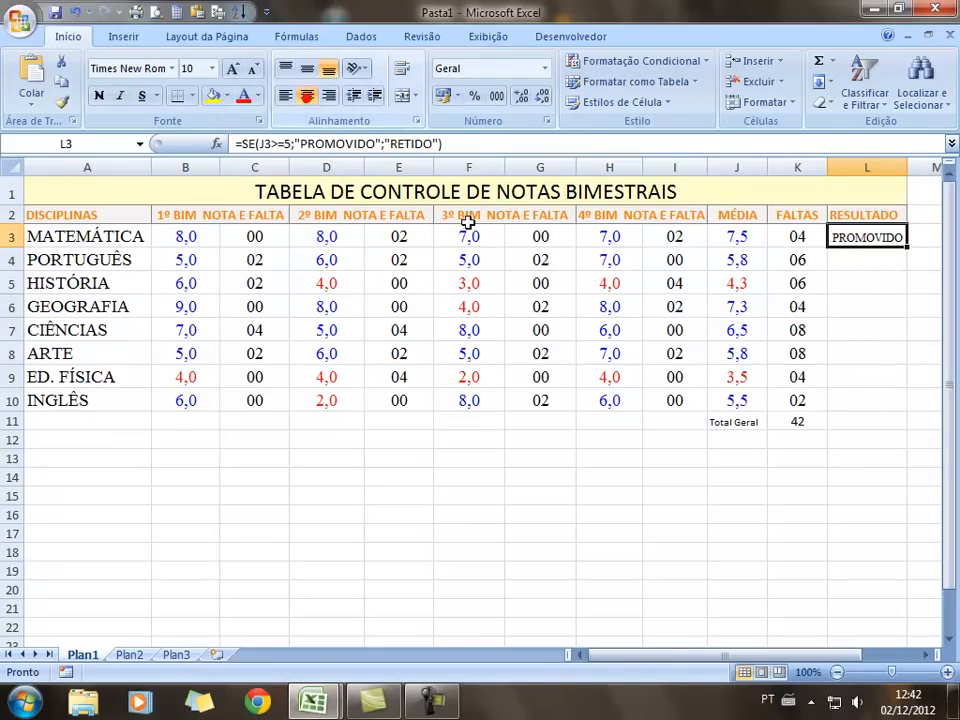
click(847, 330)
Copy the PROMOVIDO/RETIDO formula down to L10, then select L3:L10
click(902, 241)
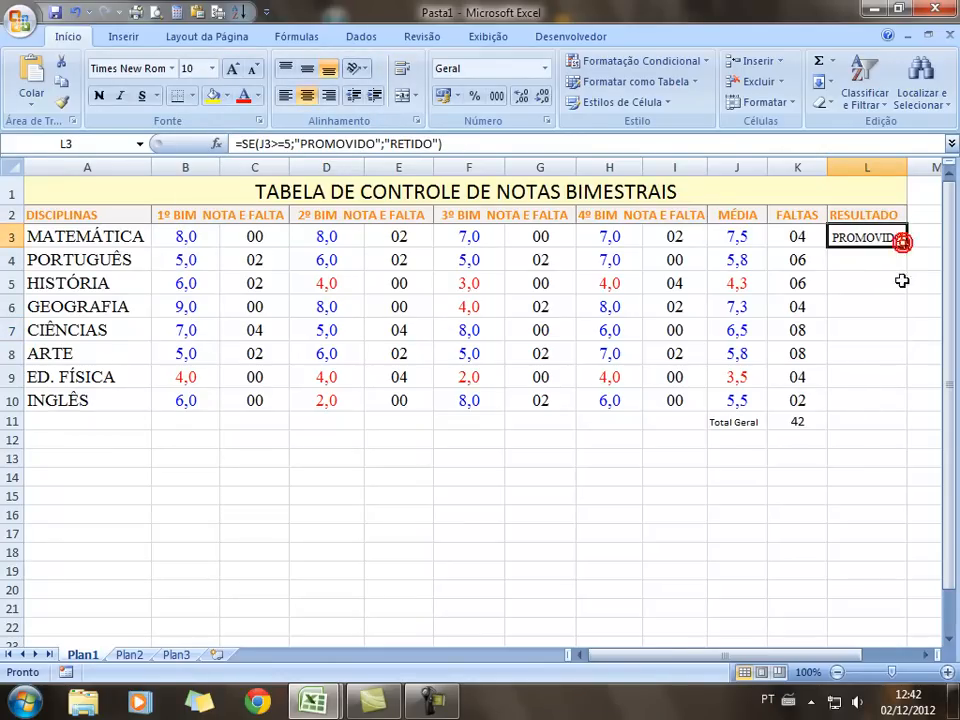
drag(905, 245, 901, 413)
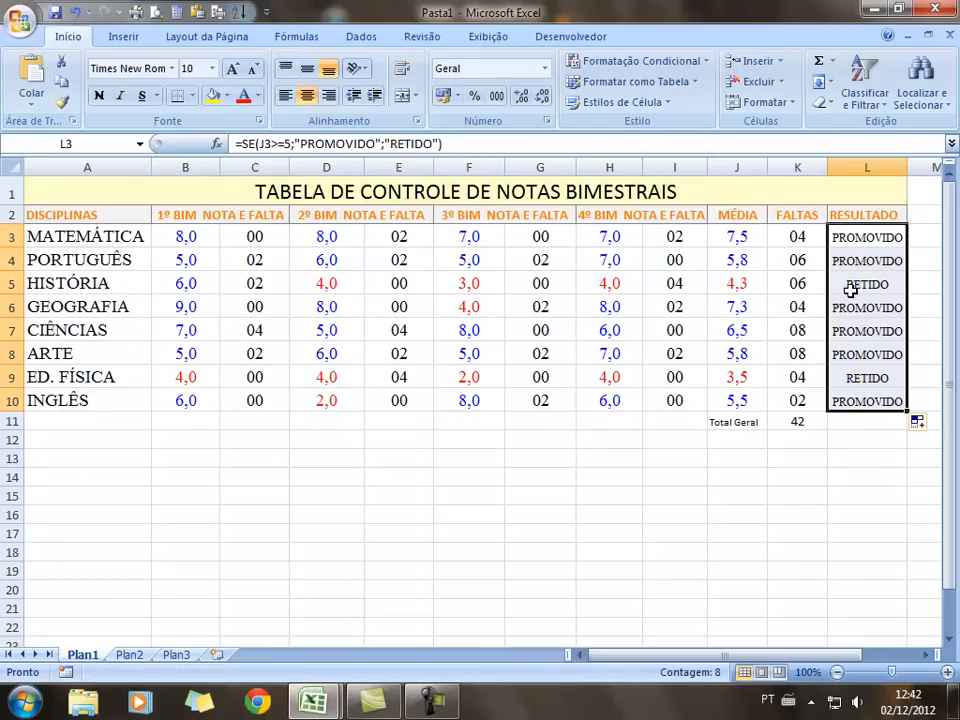
click(816, 496)
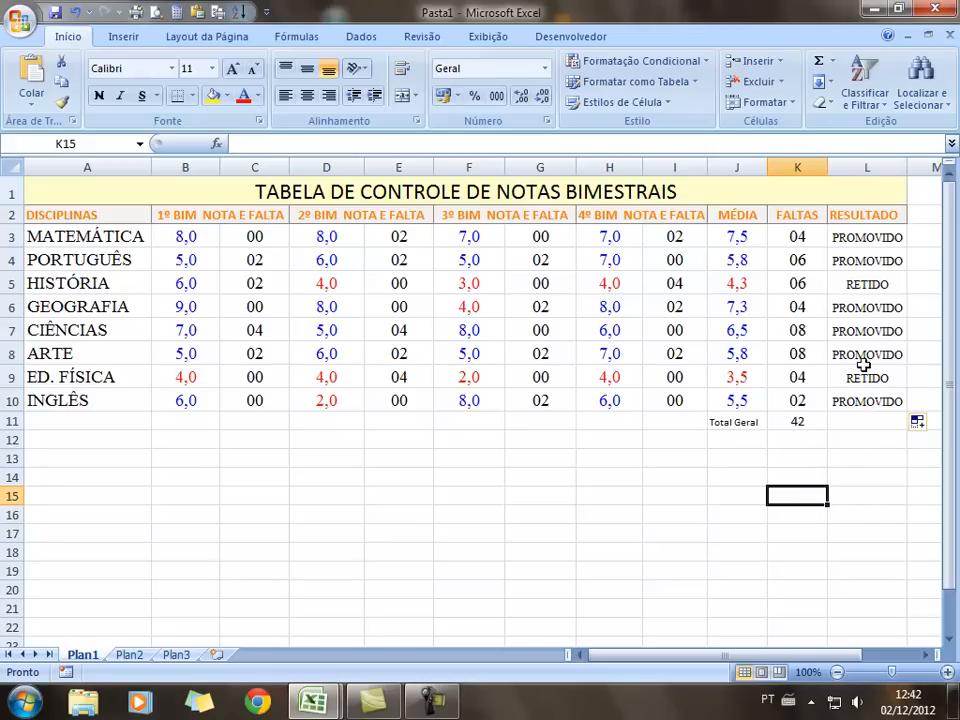
drag(866, 238, 874, 403)
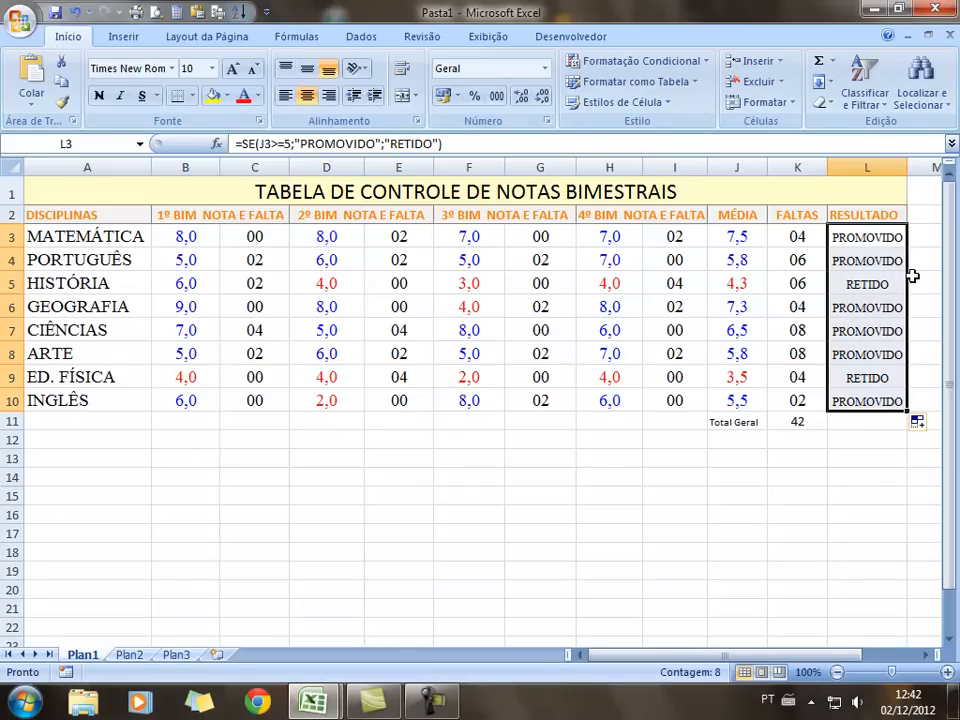
Start a new conditional rule for cells equal to a value, with a dark green font
click(682, 63)
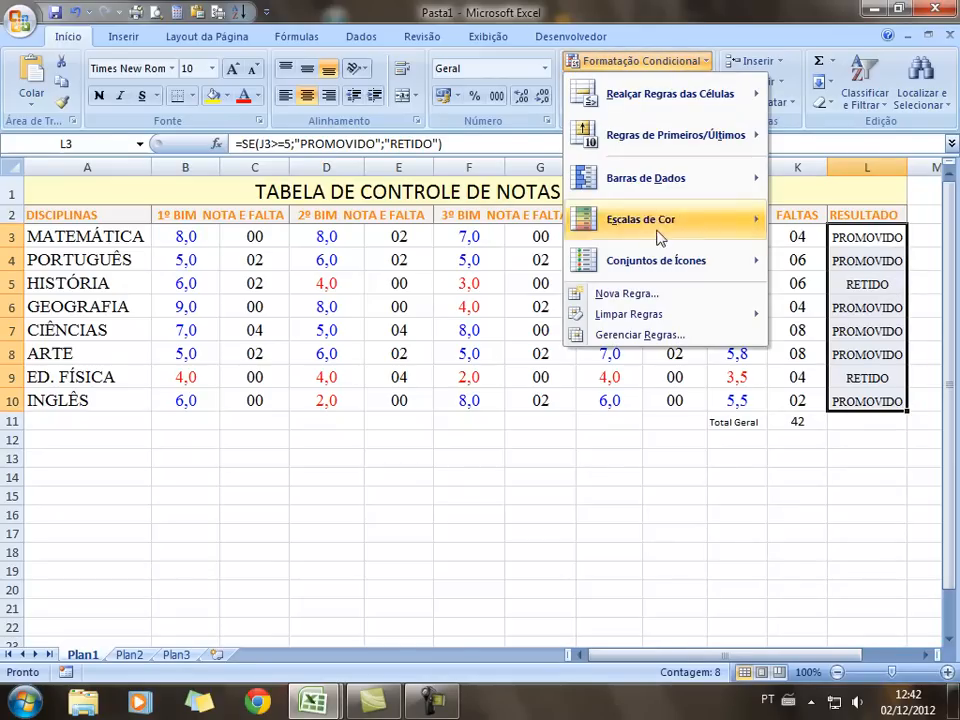
click(625, 294)
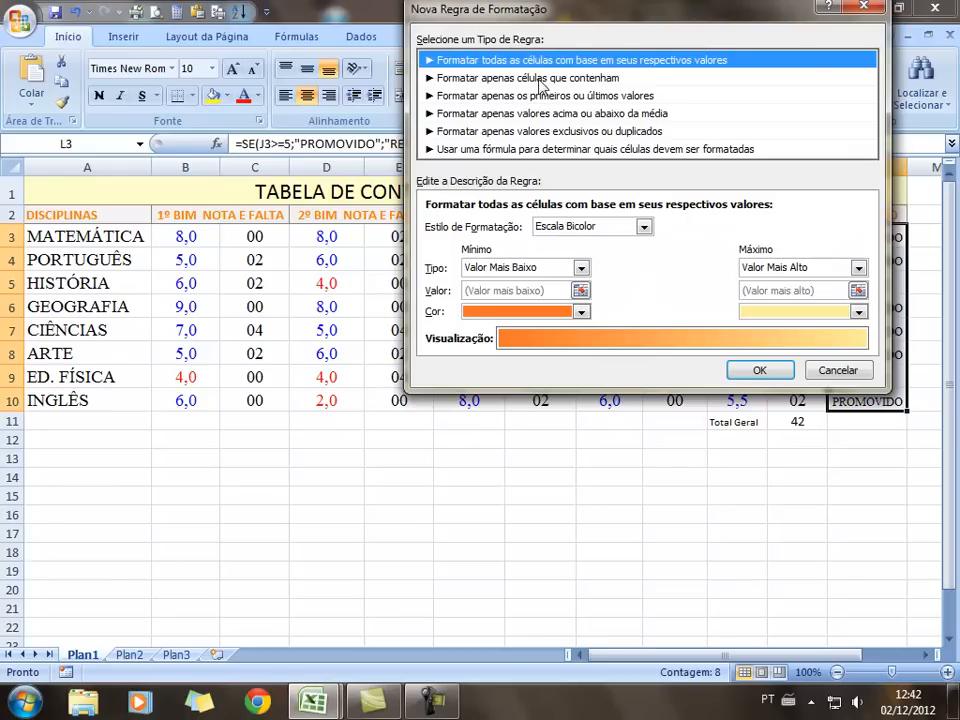
click(536, 78)
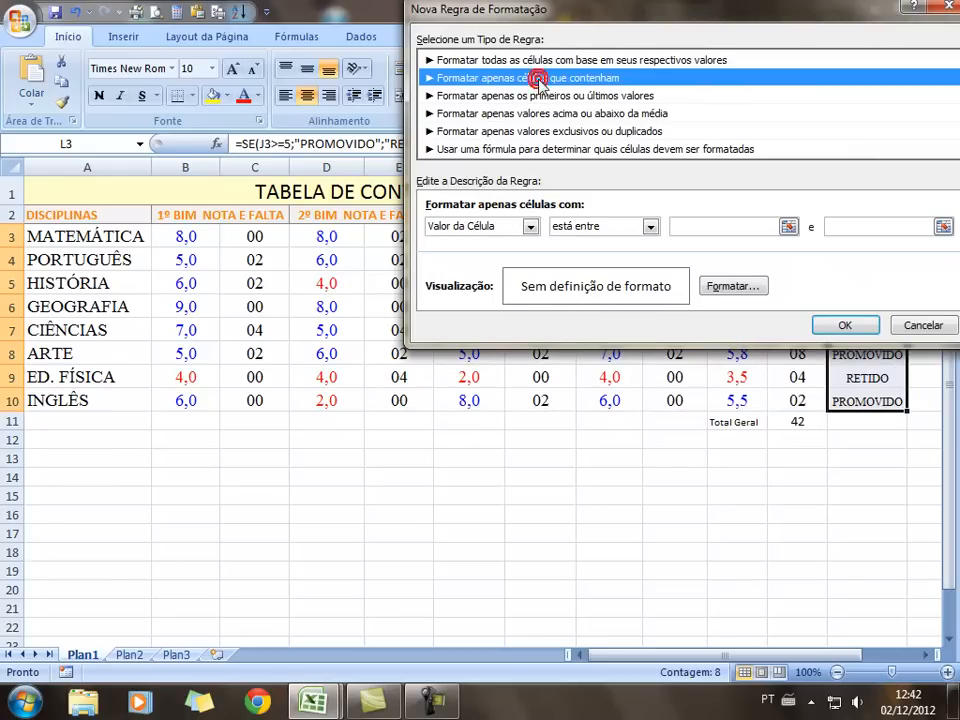
click(650, 228)
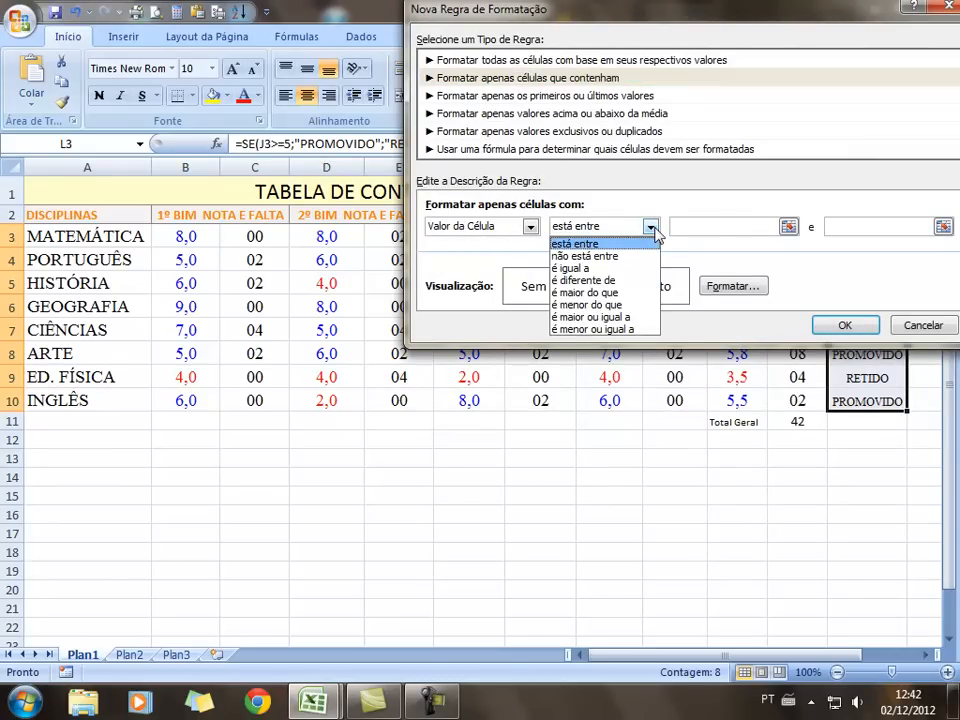
click(600, 268)
click(700, 226)
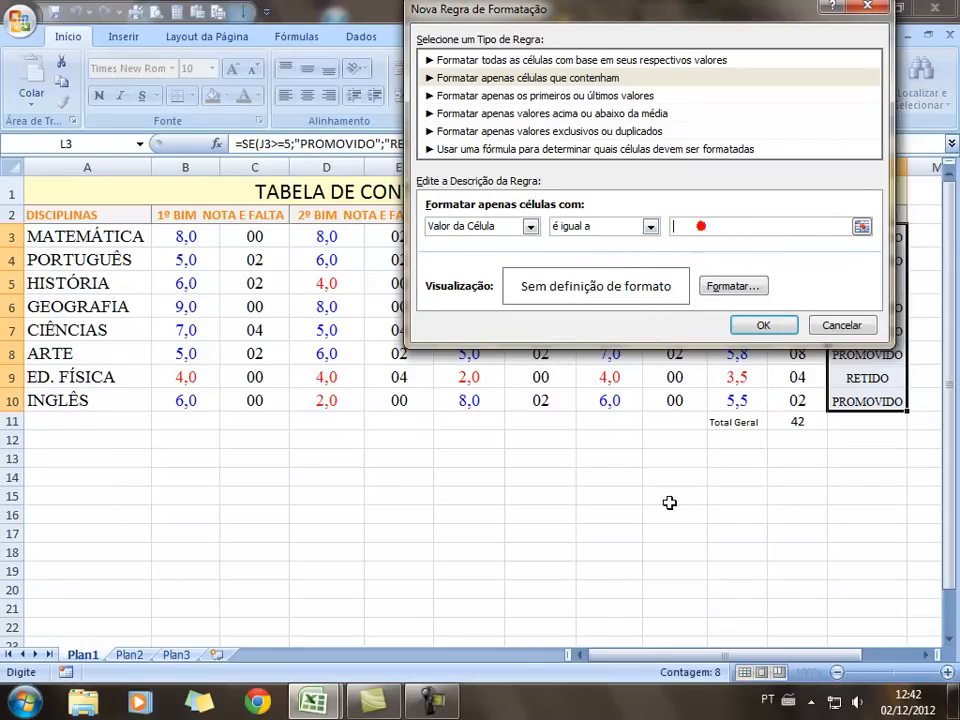
text(PROMOVIDO)
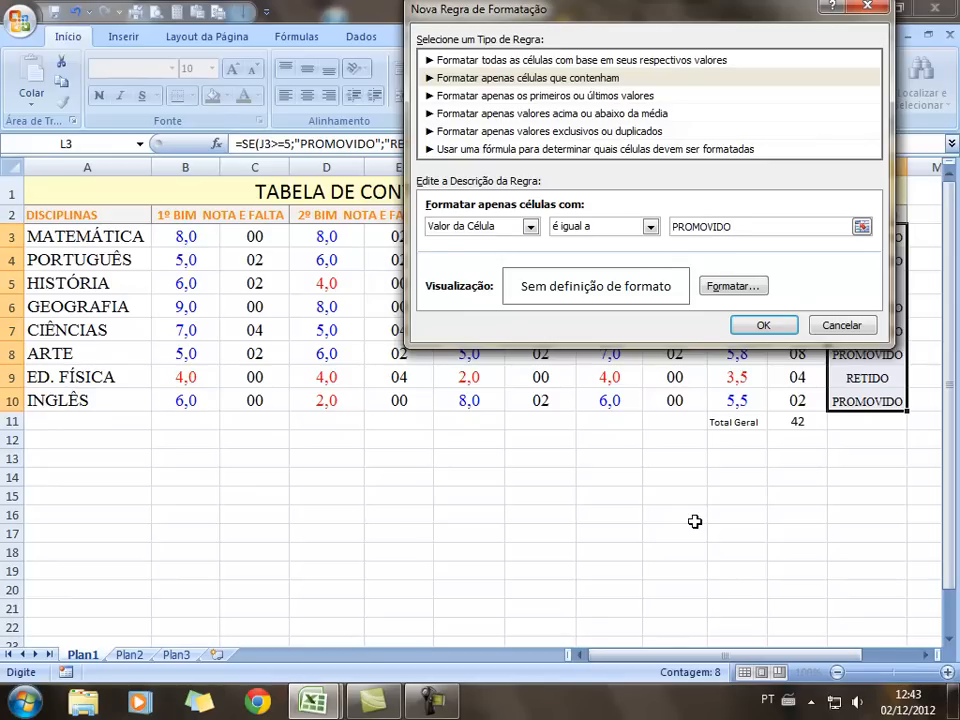
click(735, 287)
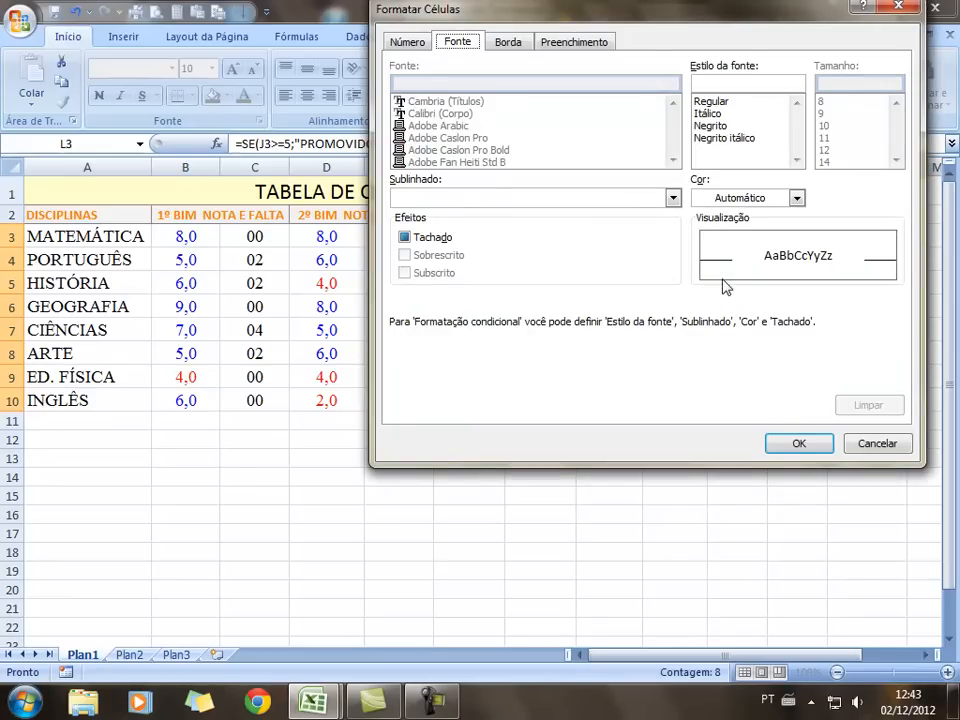
click(797, 198)
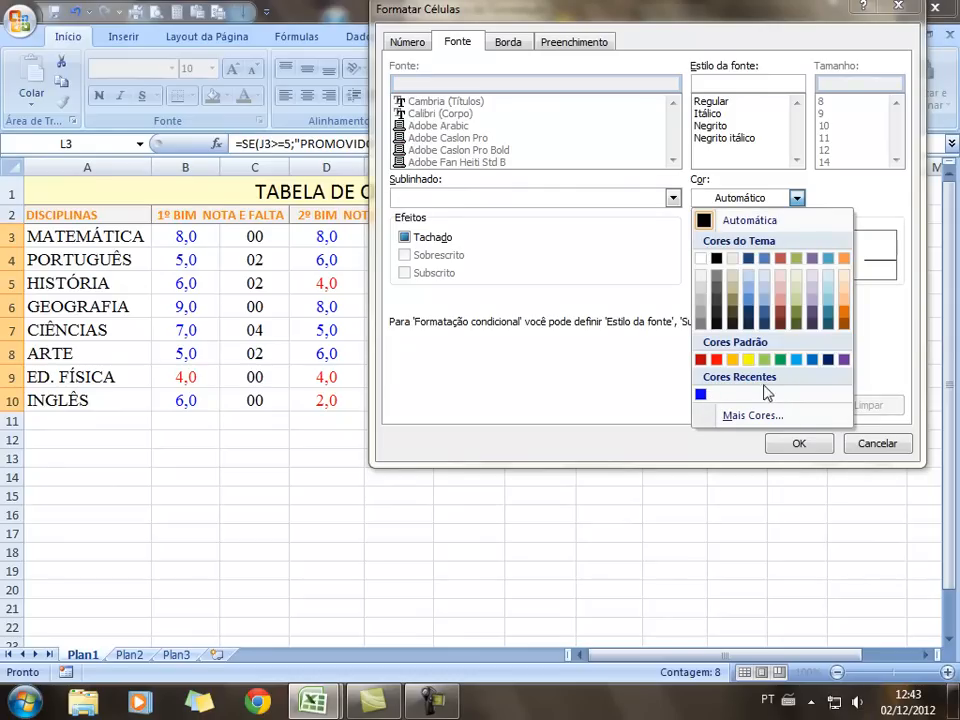
click(765, 414)
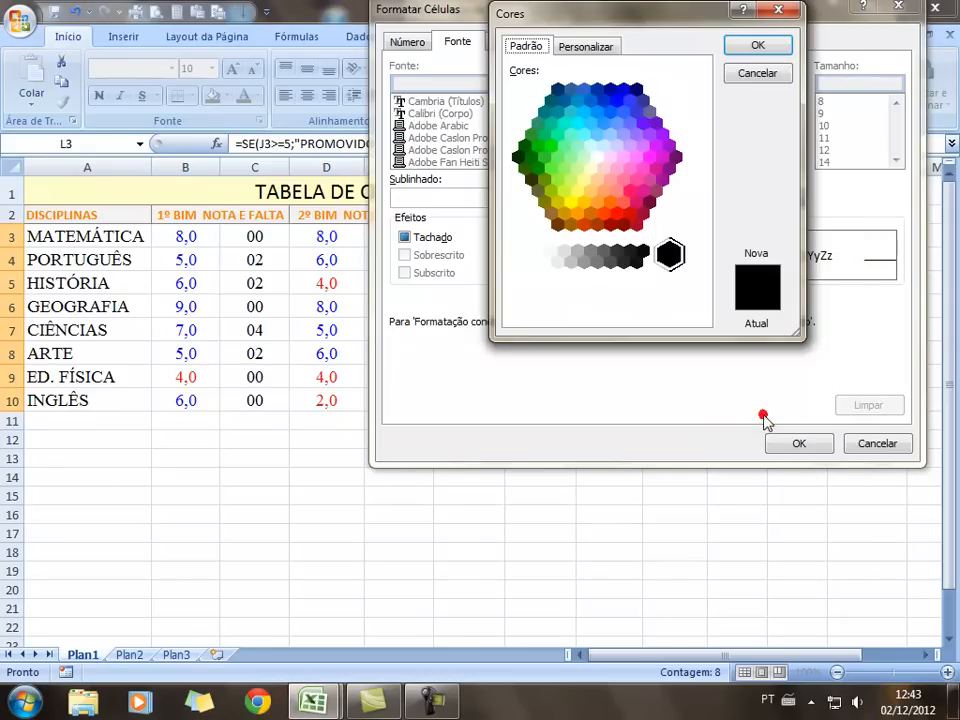
click(532, 158)
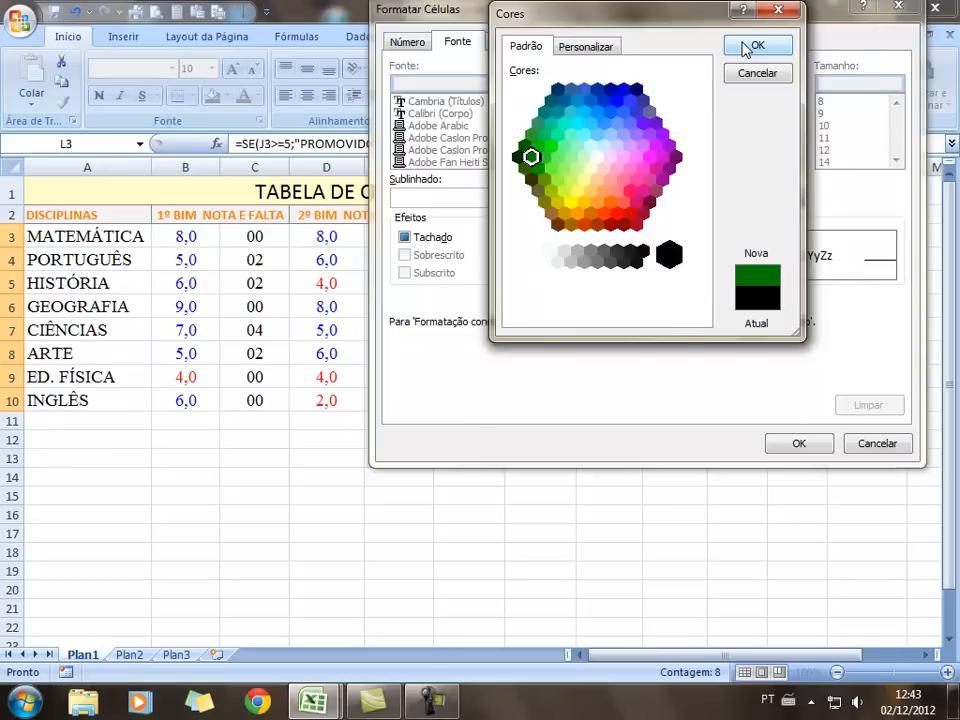
click(750, 47)
click(799, 443)
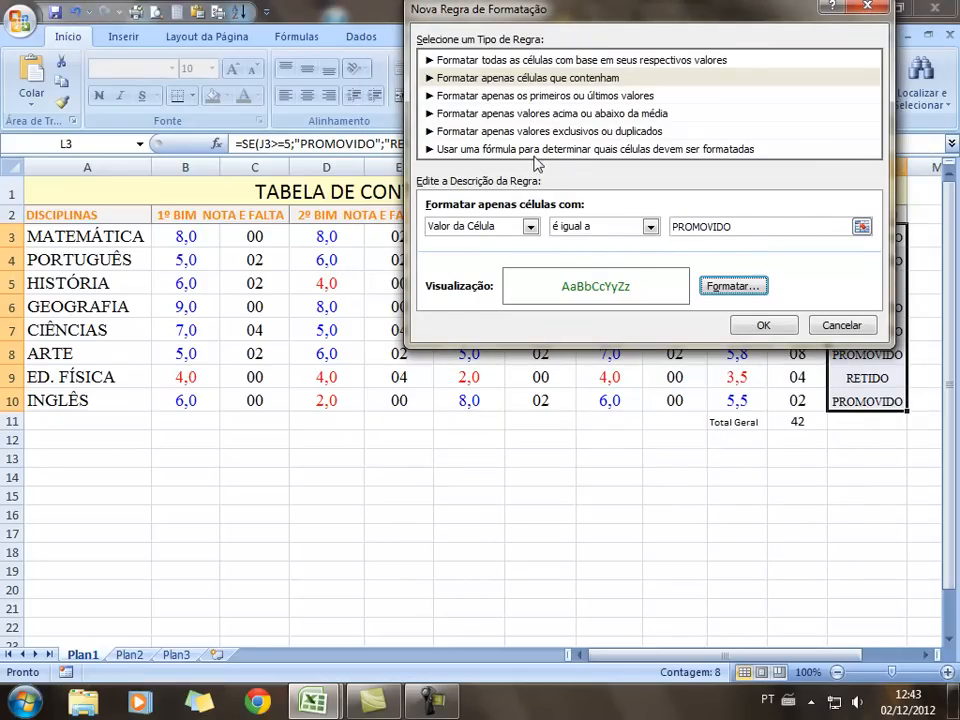
Change the rule to match RETIDO with a red font and confirm it
click(488, 80)
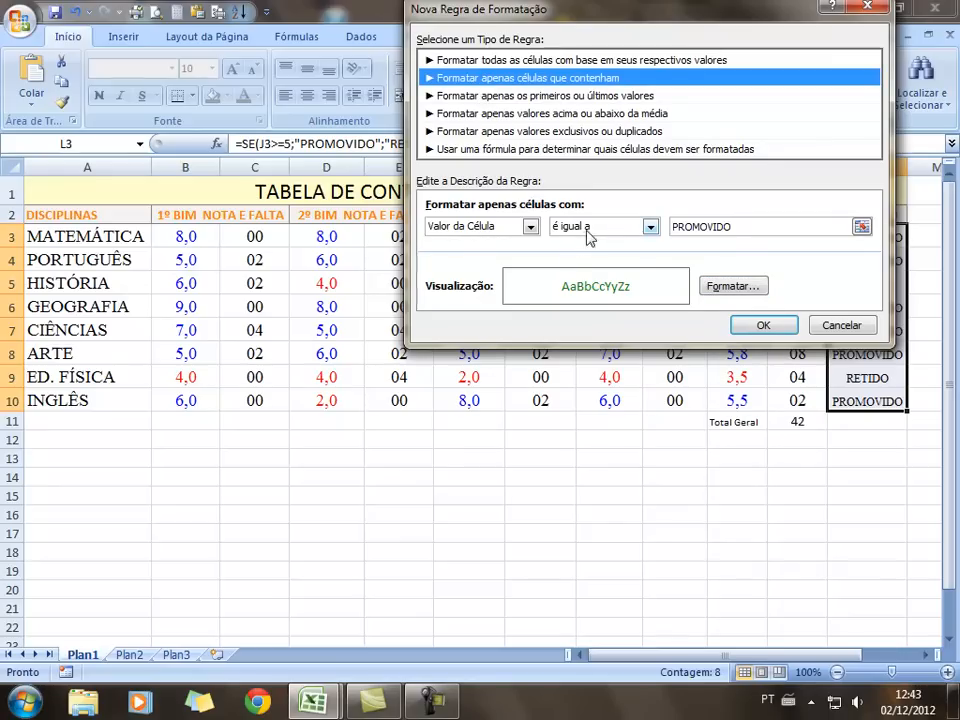
click(742, 227)
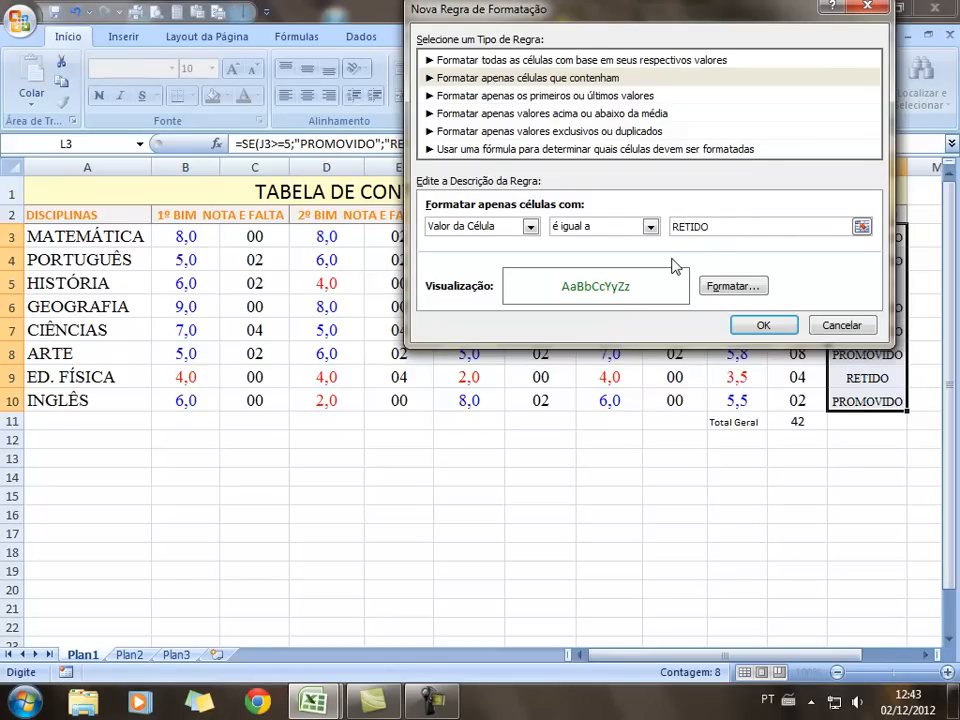
click(710, 285)
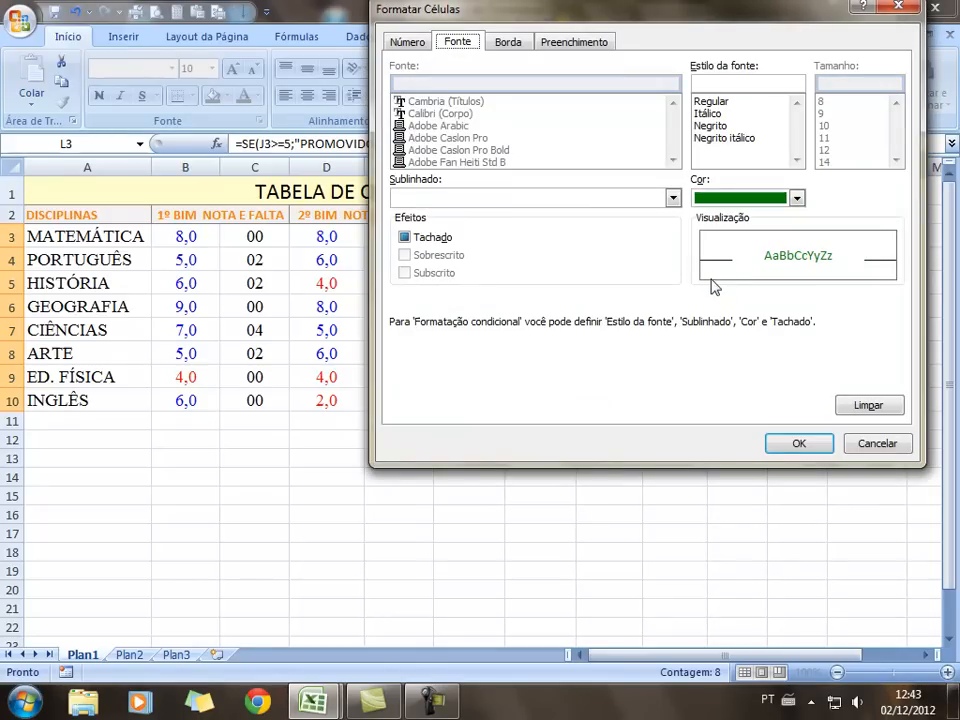
click(796, 198)
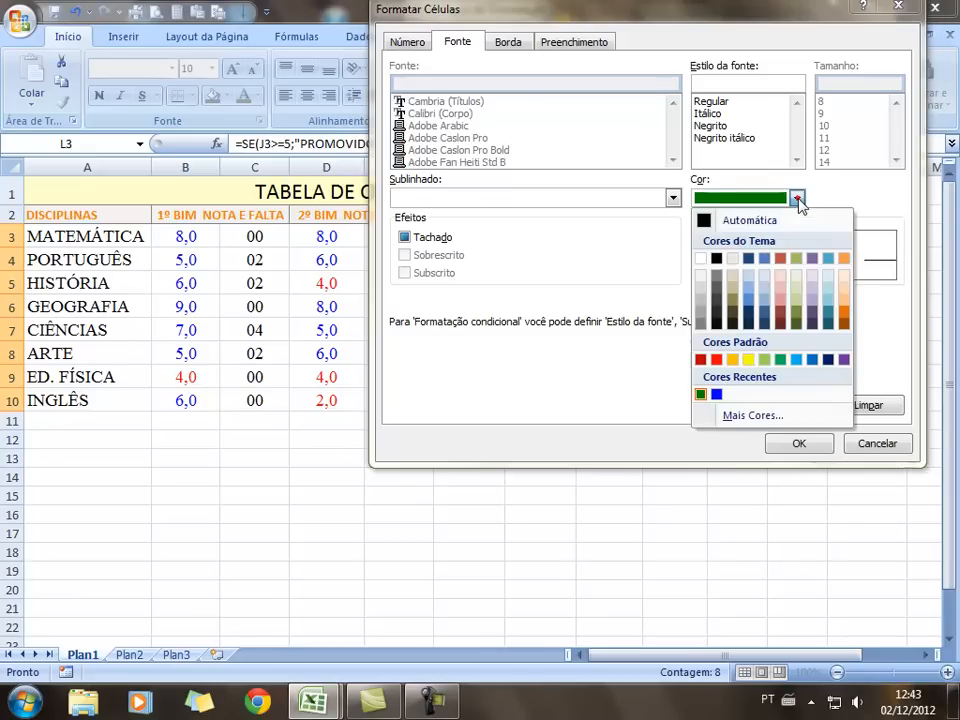
click(718, 360)
click(795, 446)
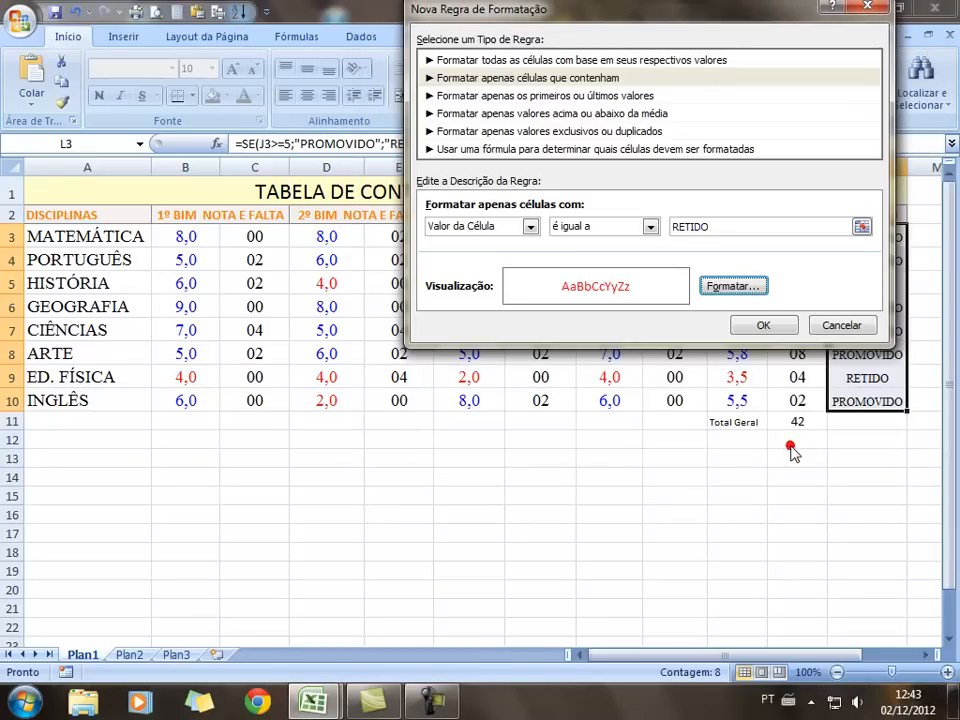
click(765, 334)
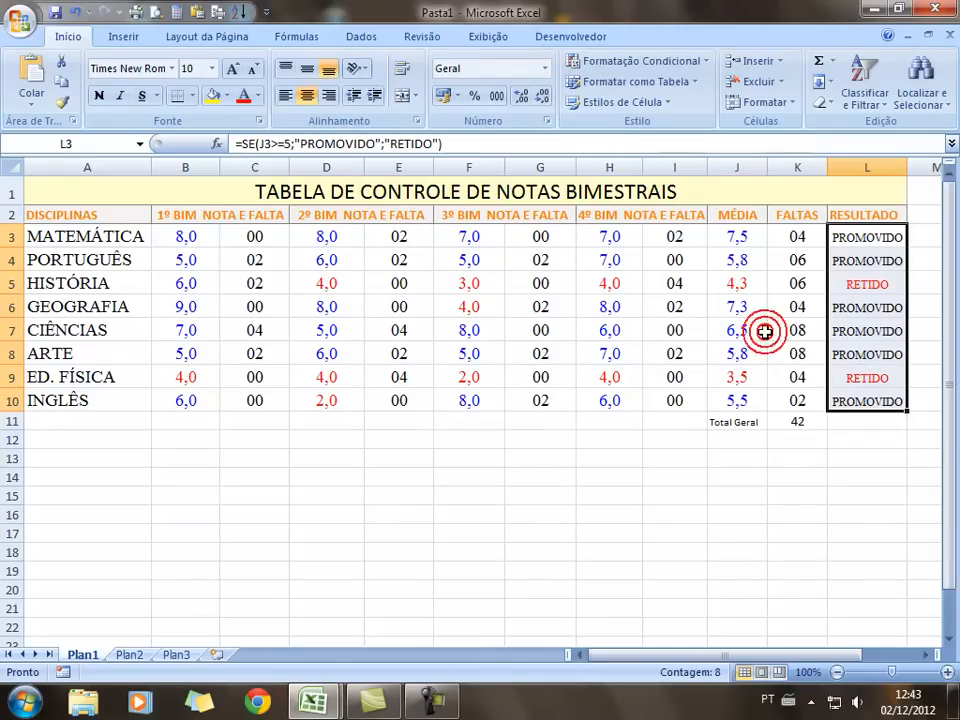
click(820, 497)
For L3:L10, start a new conditional rule for cells equal to PROMOVIDO
drag(888, 240, 880, 402)
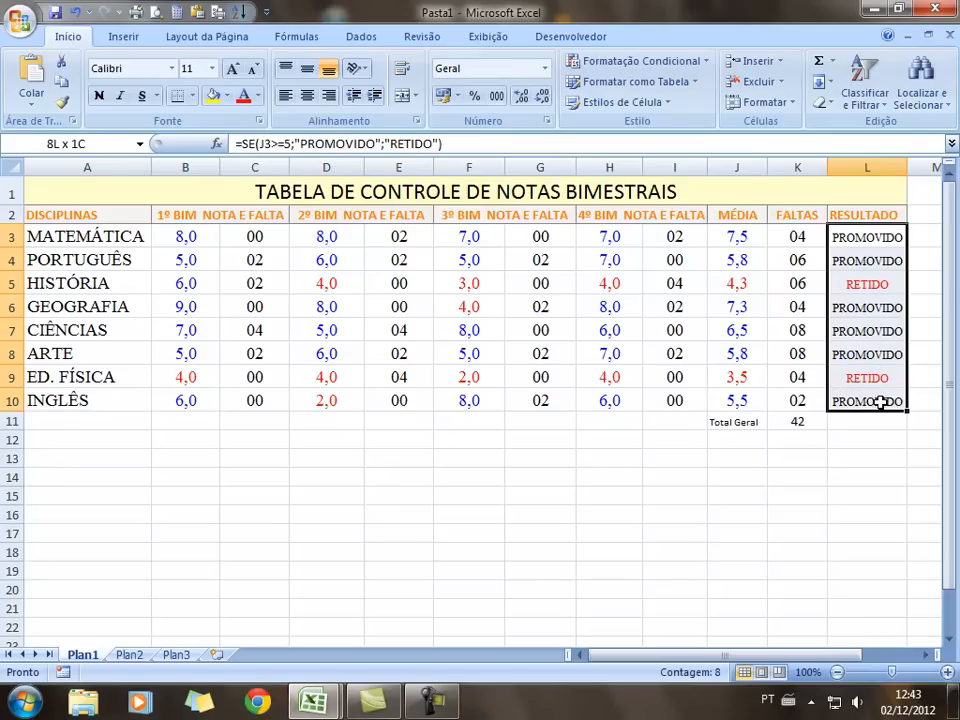
click(668, 62)
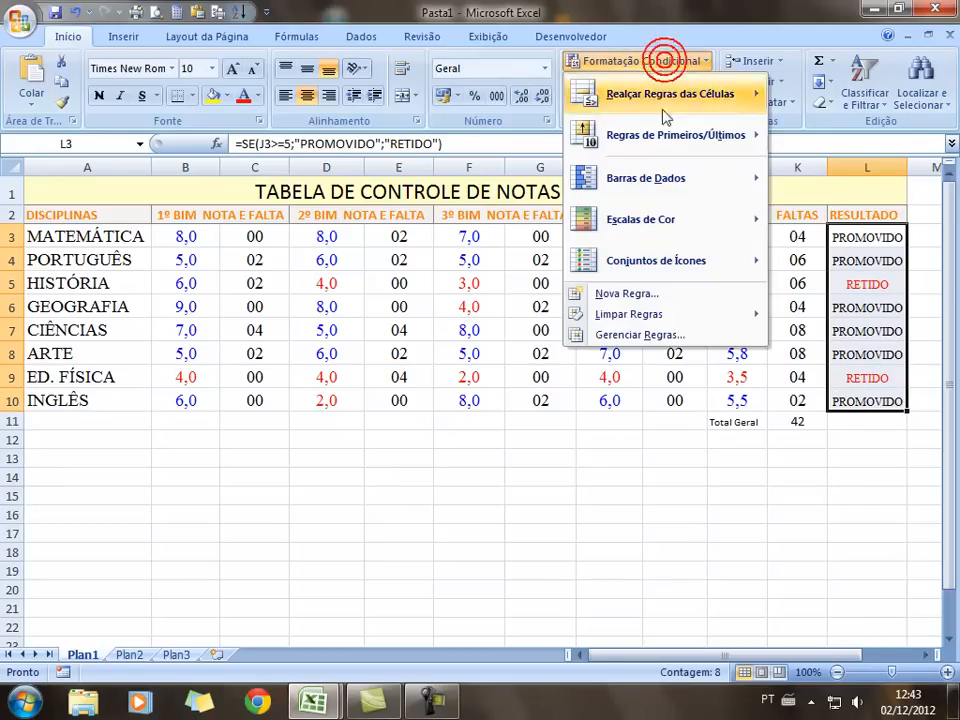
click(658, 296)
click(542, 78)
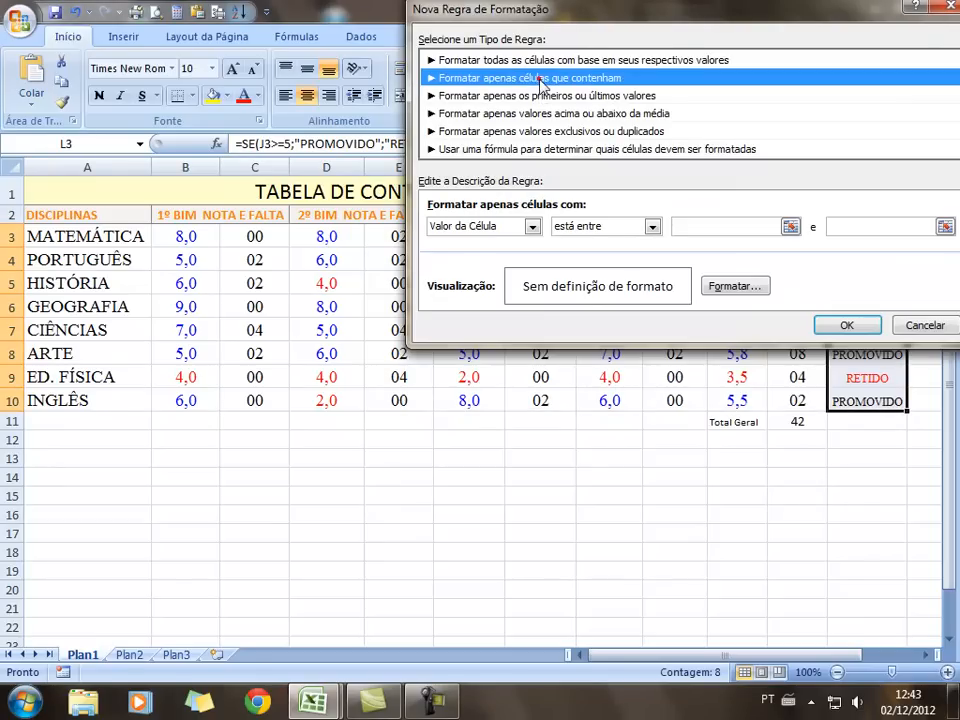
click(652, 226)
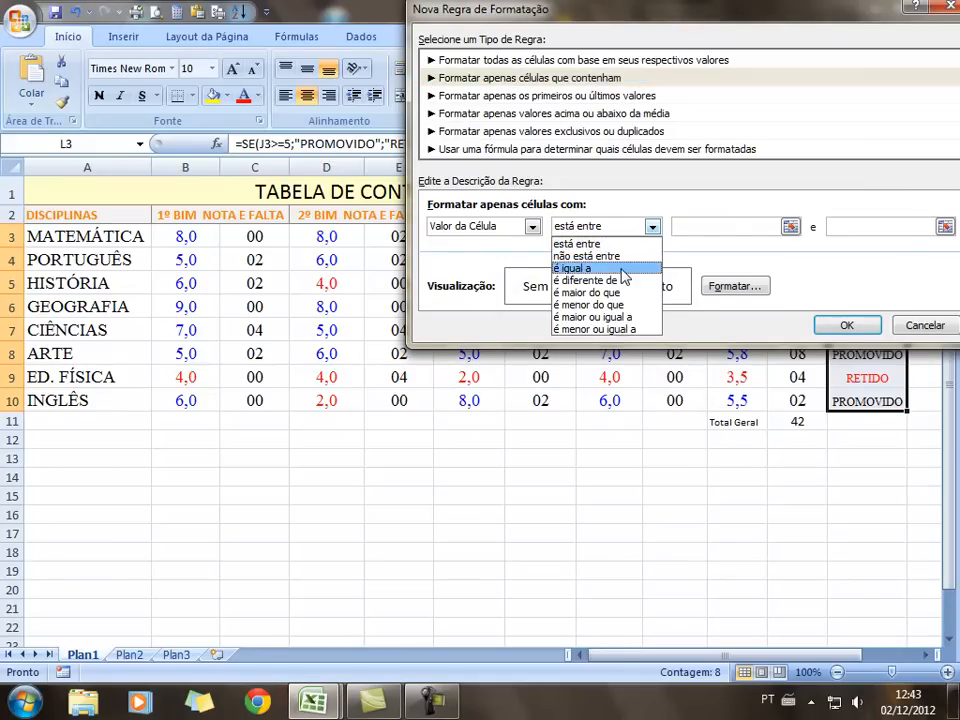
click(620, 267)
click(695, 222)
text(PROMOVIDO)
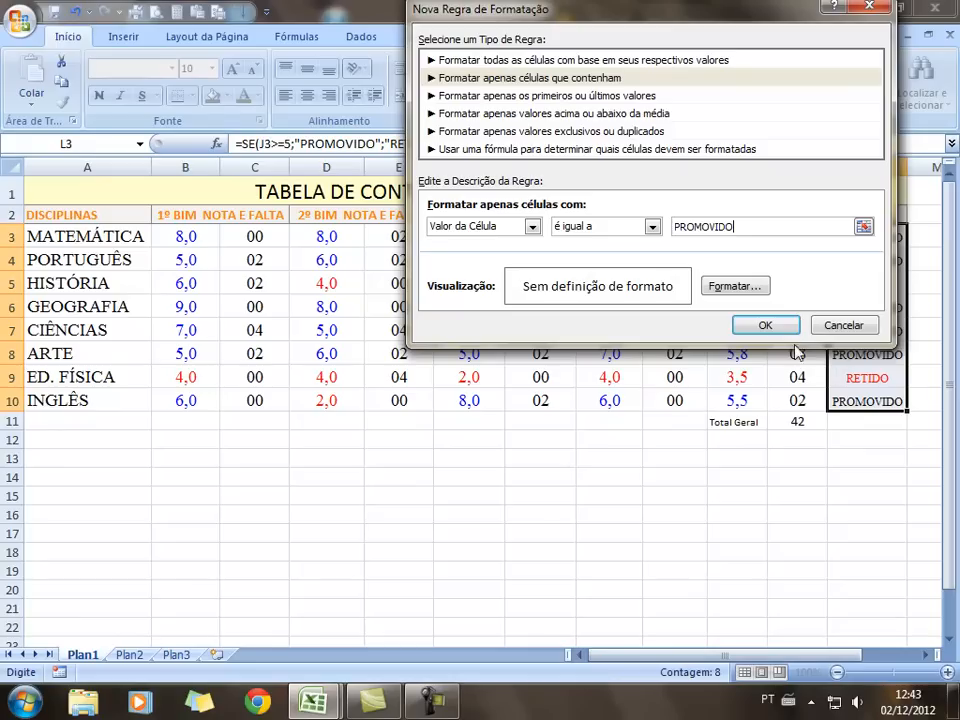
Give the PROMOVIDO rule a dark green font and confirm it
click(729, 288)
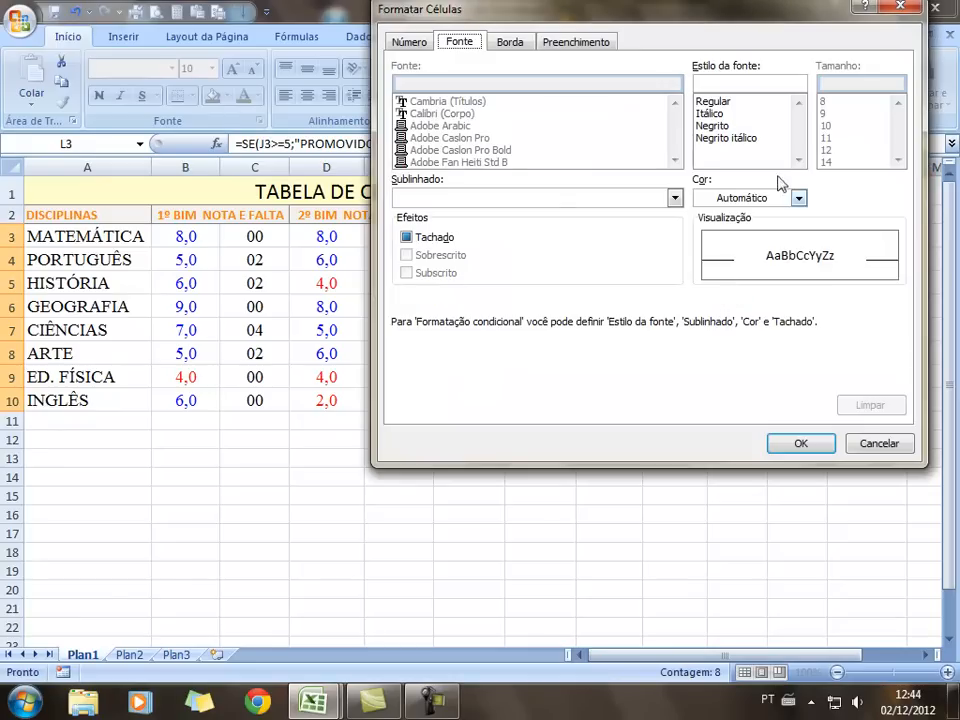
click(799, 197)
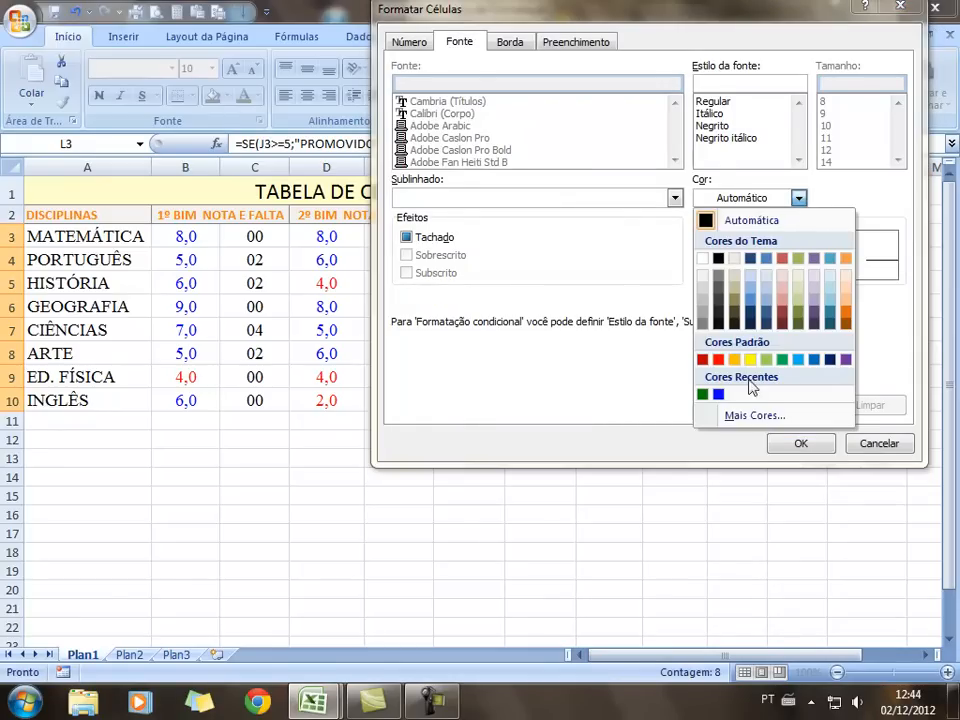
click(703, 394)
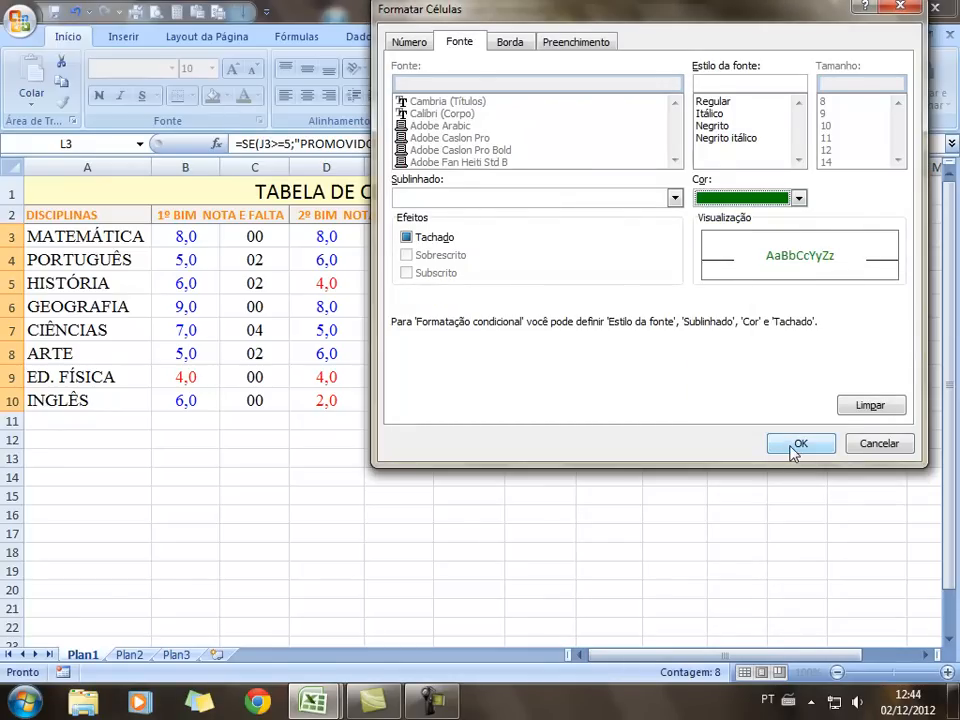
click(797, 444)
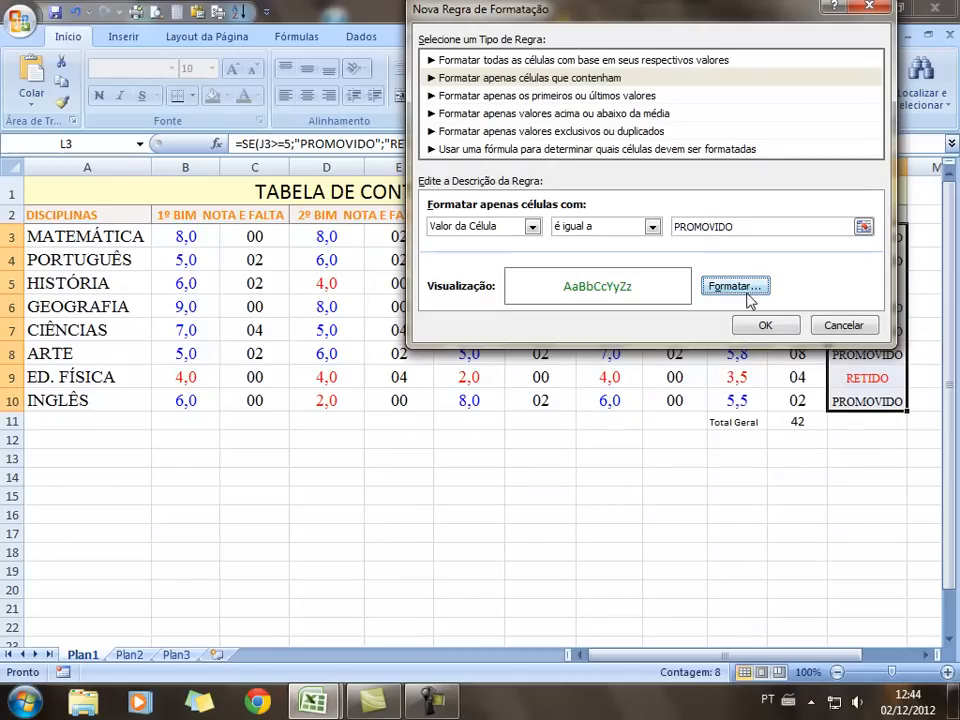
click(765, 326)
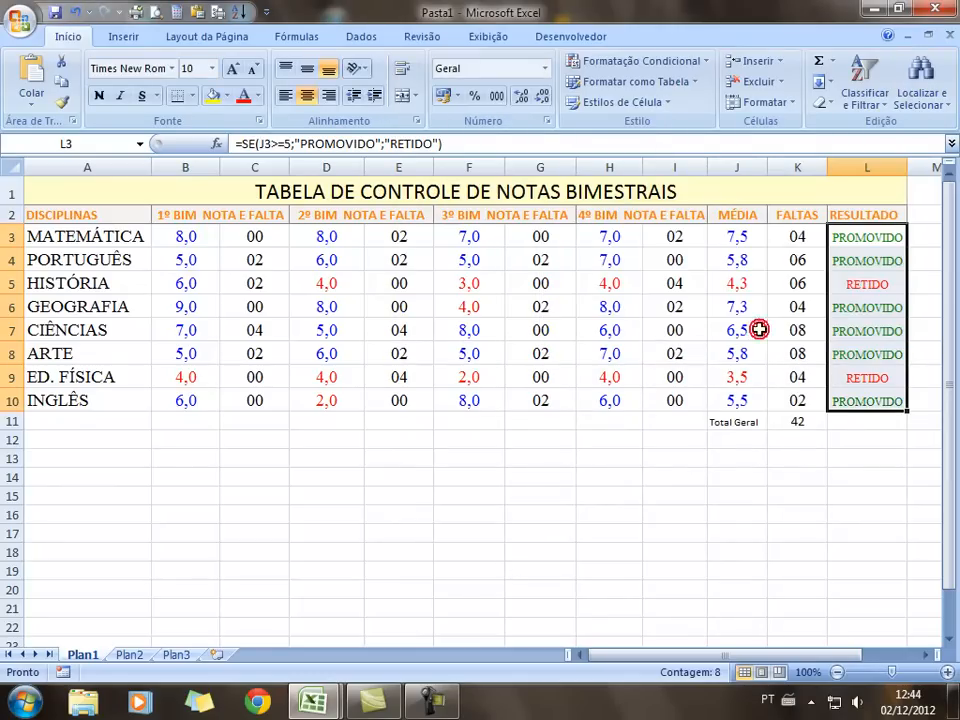
click(757, 523)
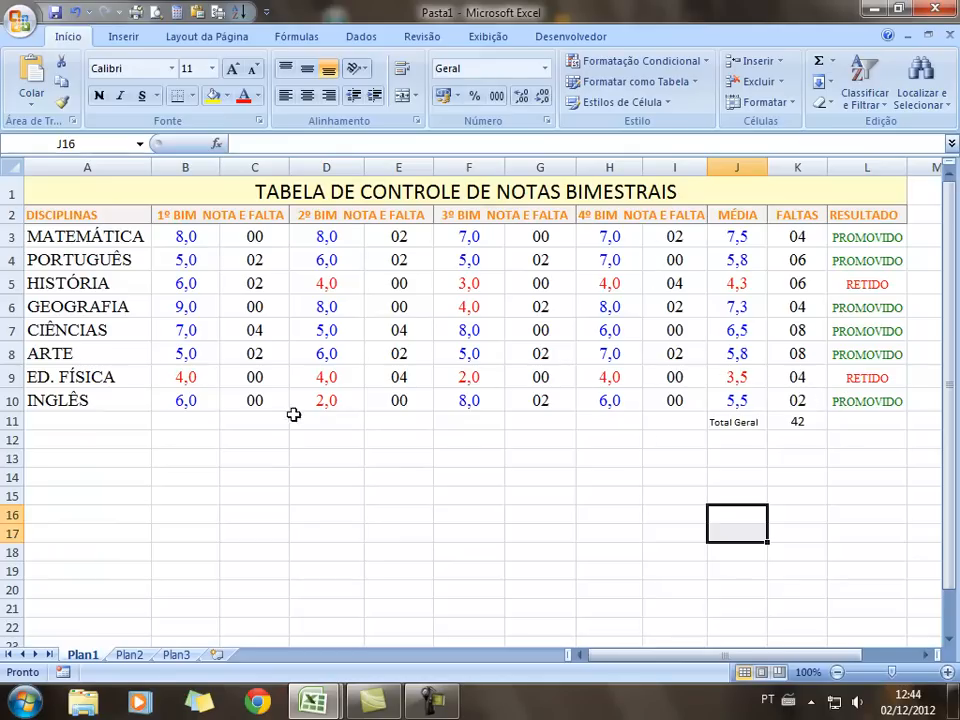
click(194, 403)
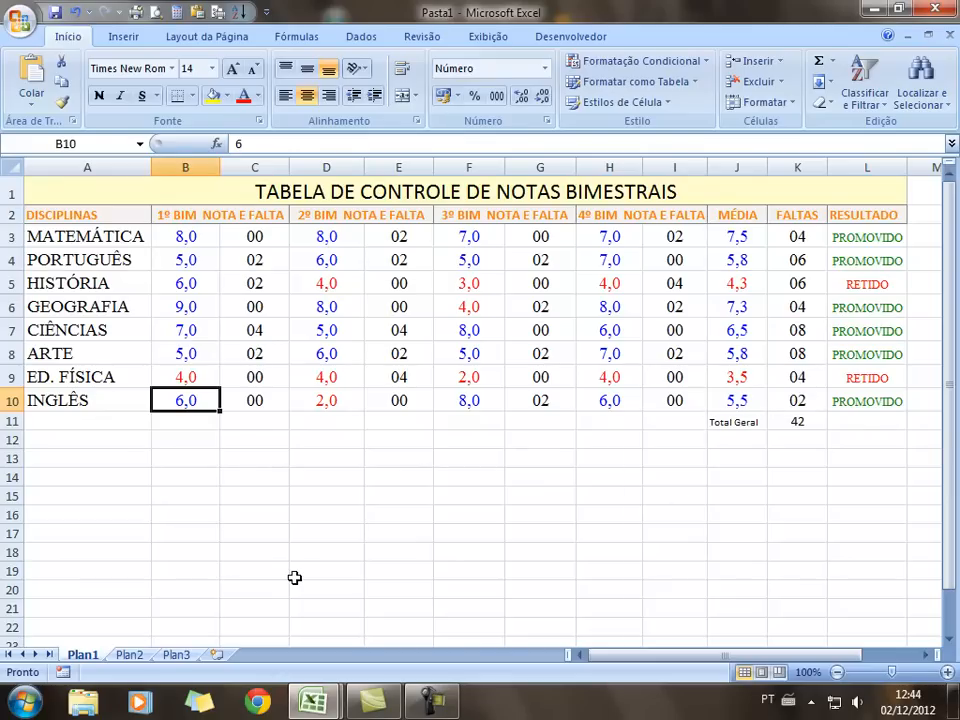
text(0)
key(Return)
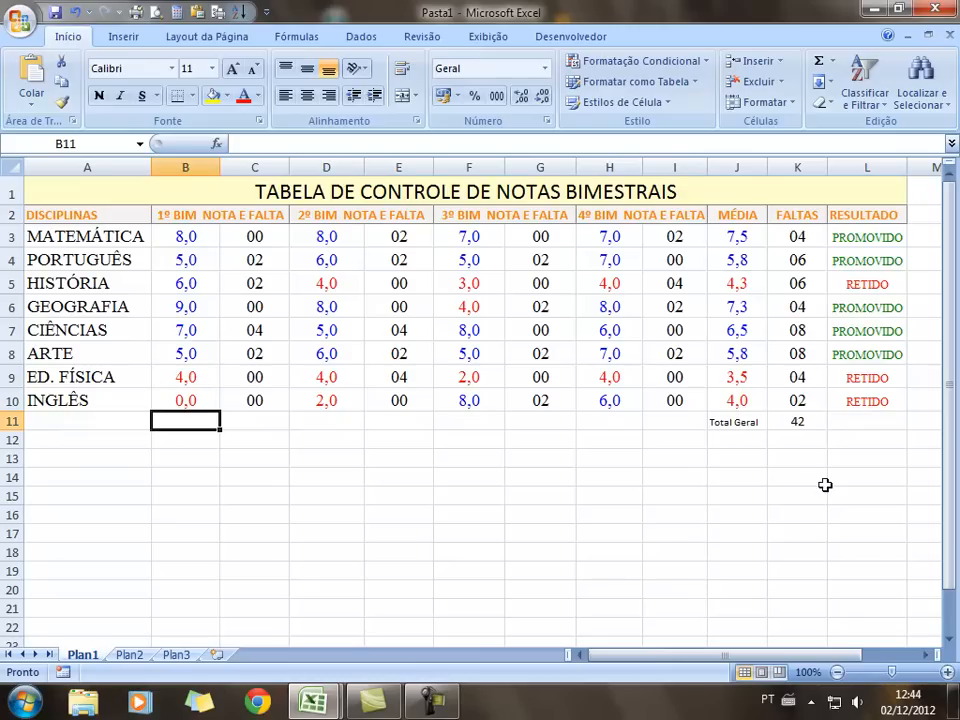
click(189, 398)
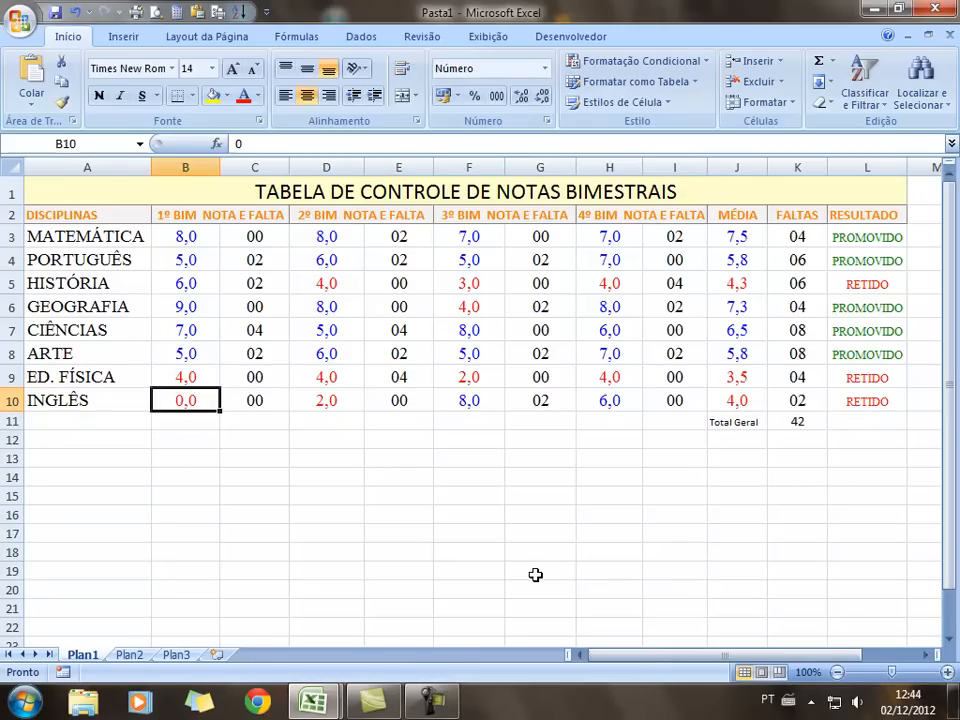
text(6)
key(Return)
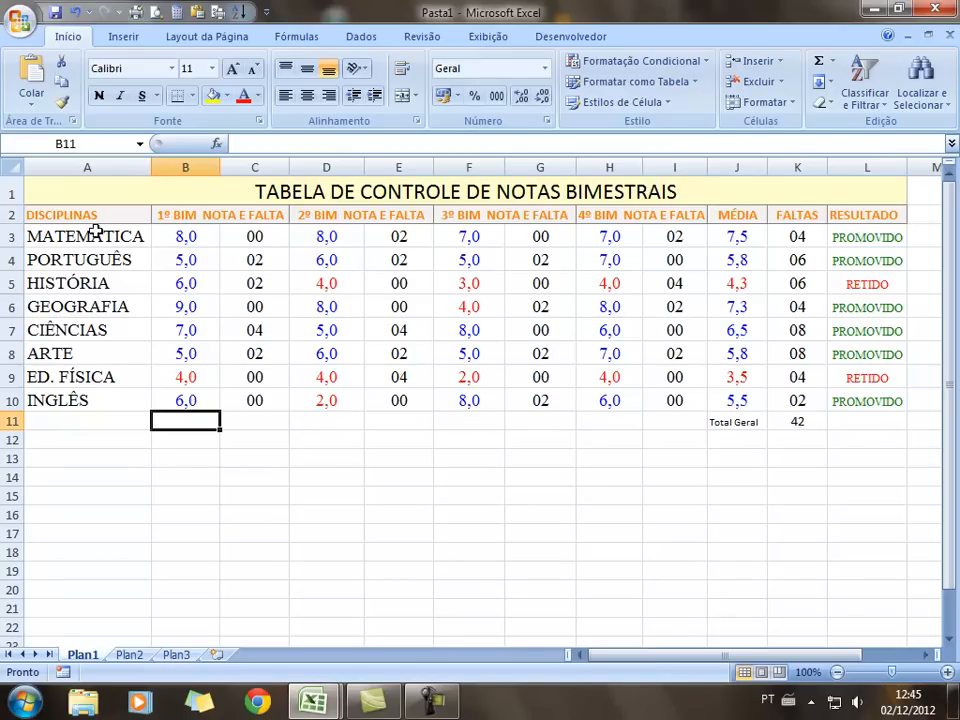
Apply Todas as bordas (all borders) to the range A3:L11
drag(90, 233, 880, 426)
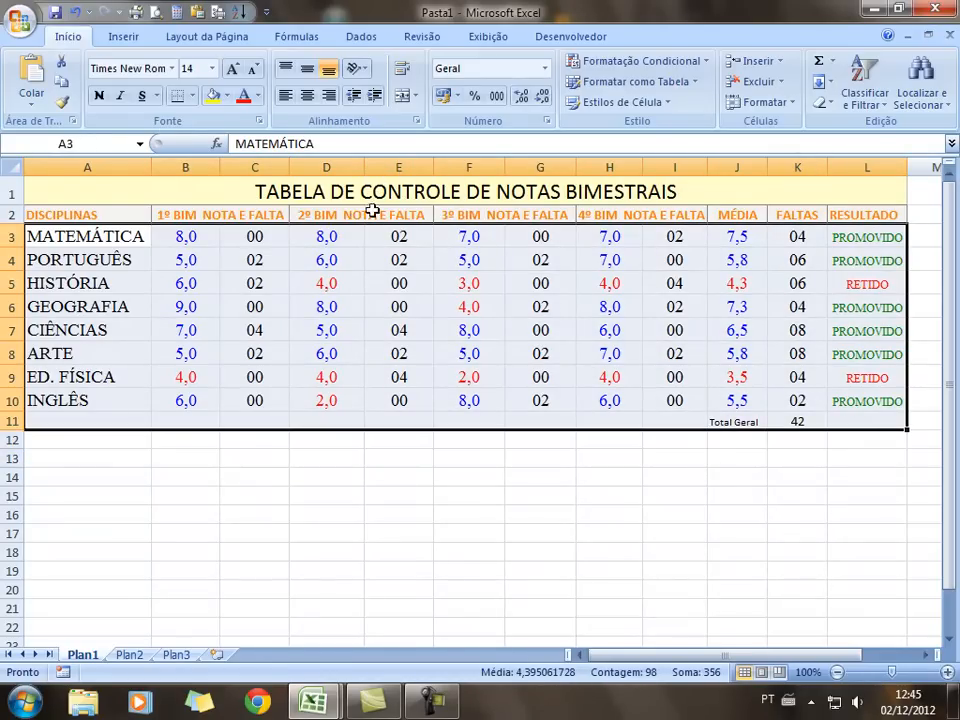
click(193, 95)
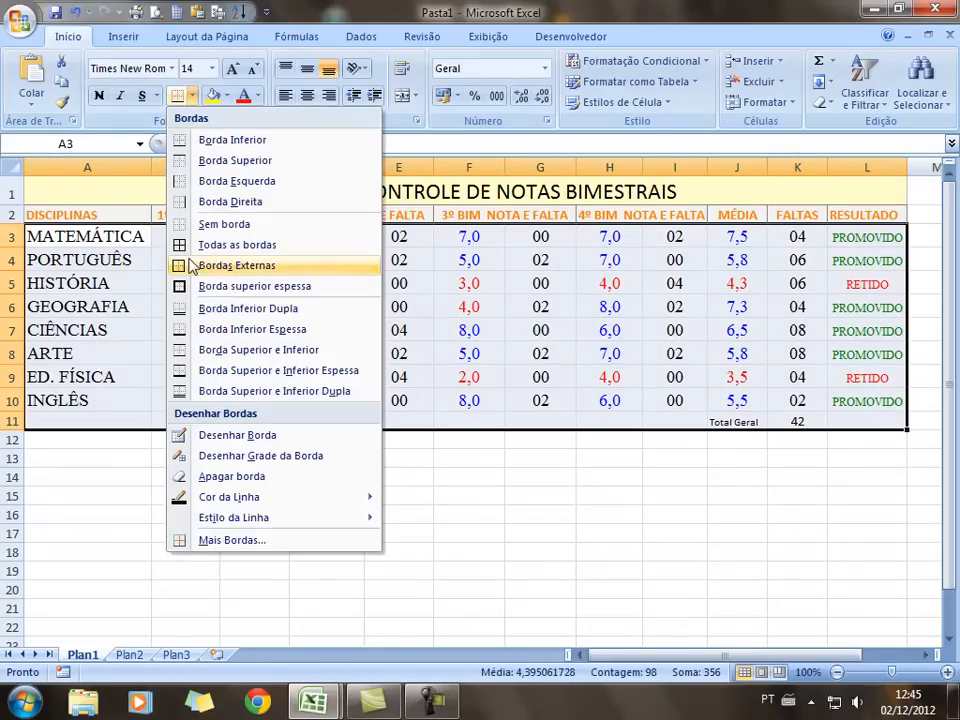
click(184, 244)
click(238, 516)
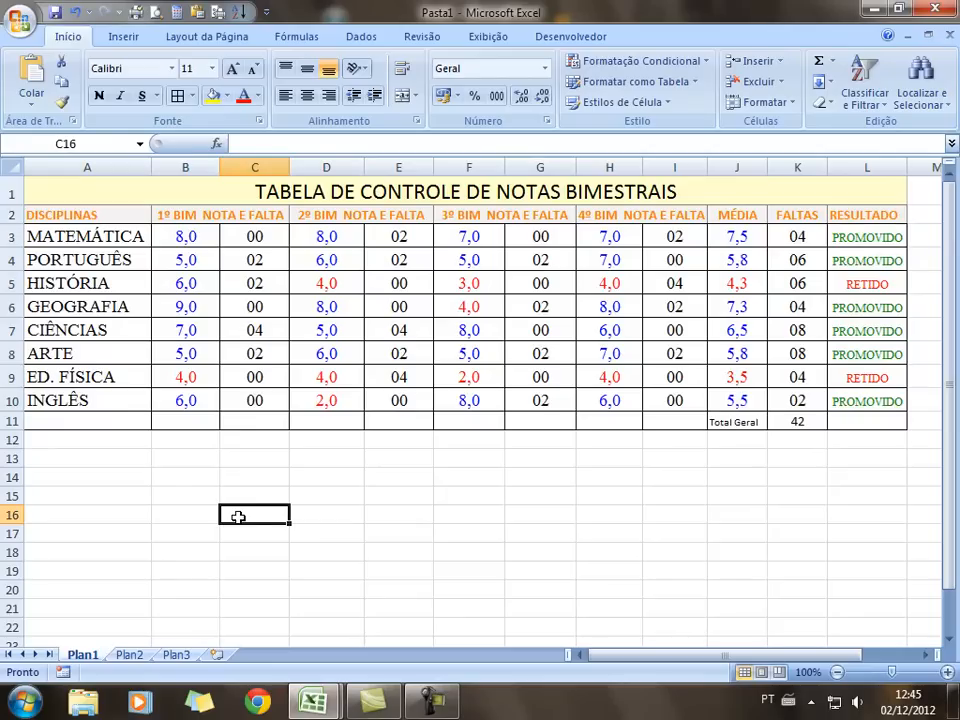
Fill the subject names A3:A10 with a light pastel background colour
drag(90, 230, 818, 418)
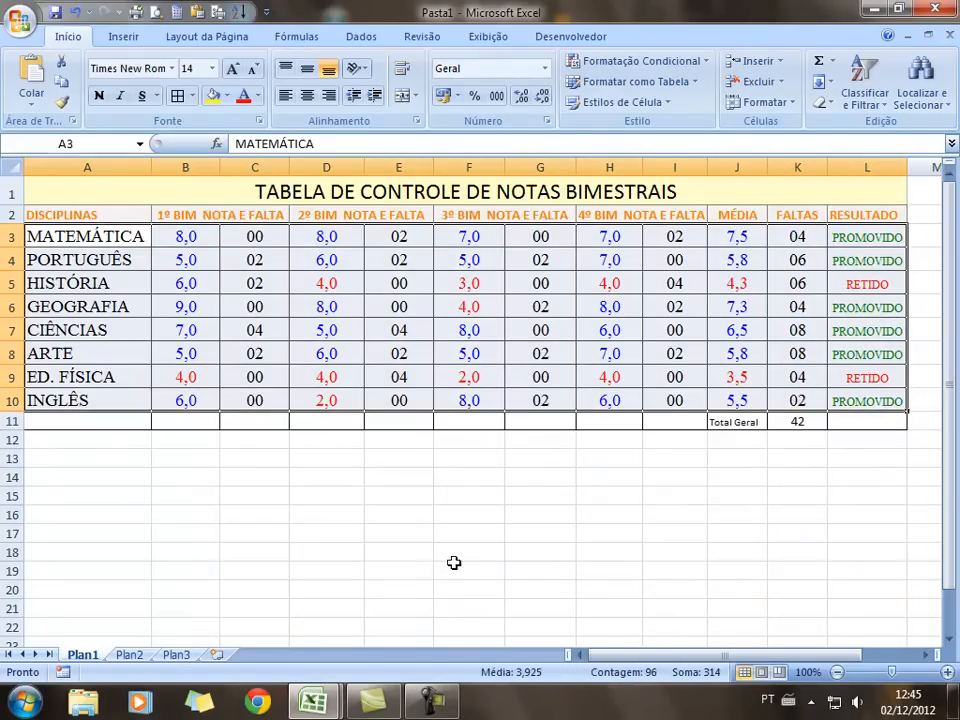
click(356, 589)
drag(71, 236, 86, 422)
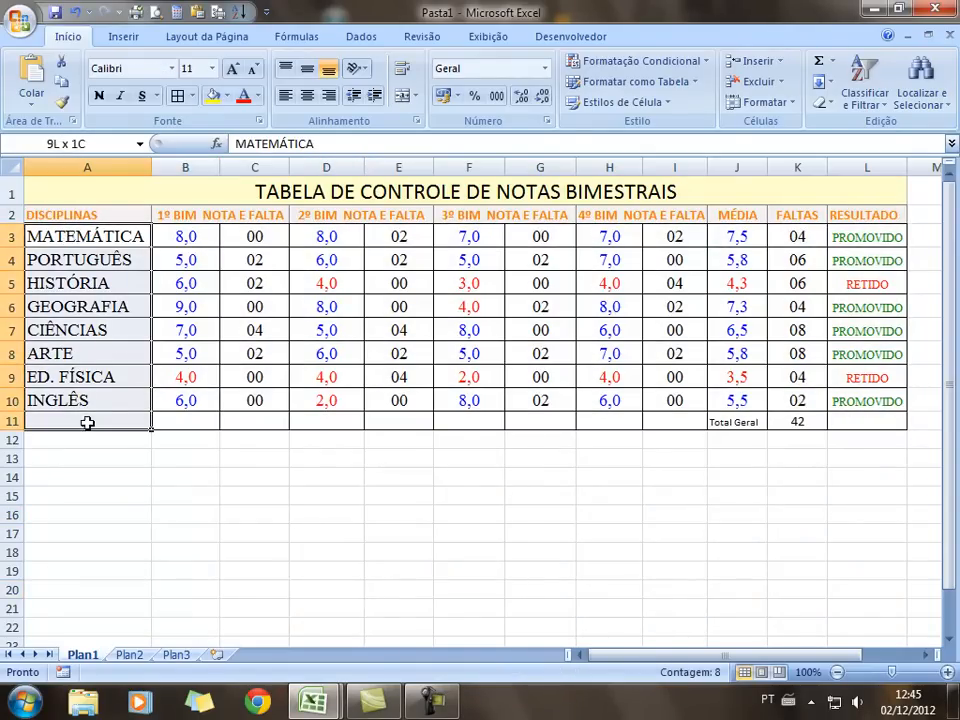
click(142, 533)
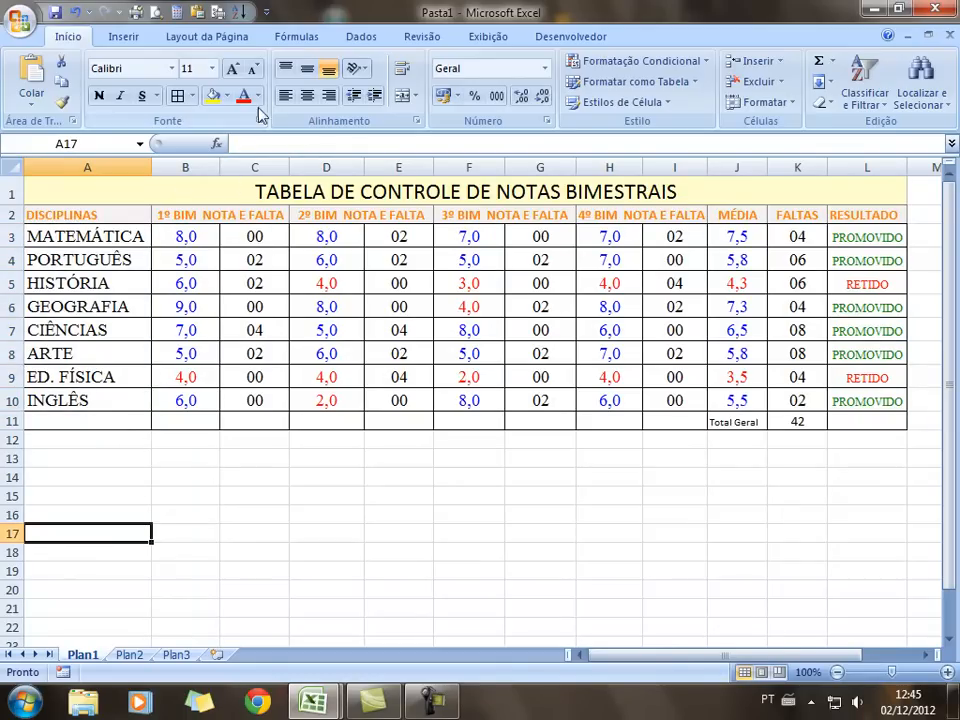
drag(106, 236, 107, 401)
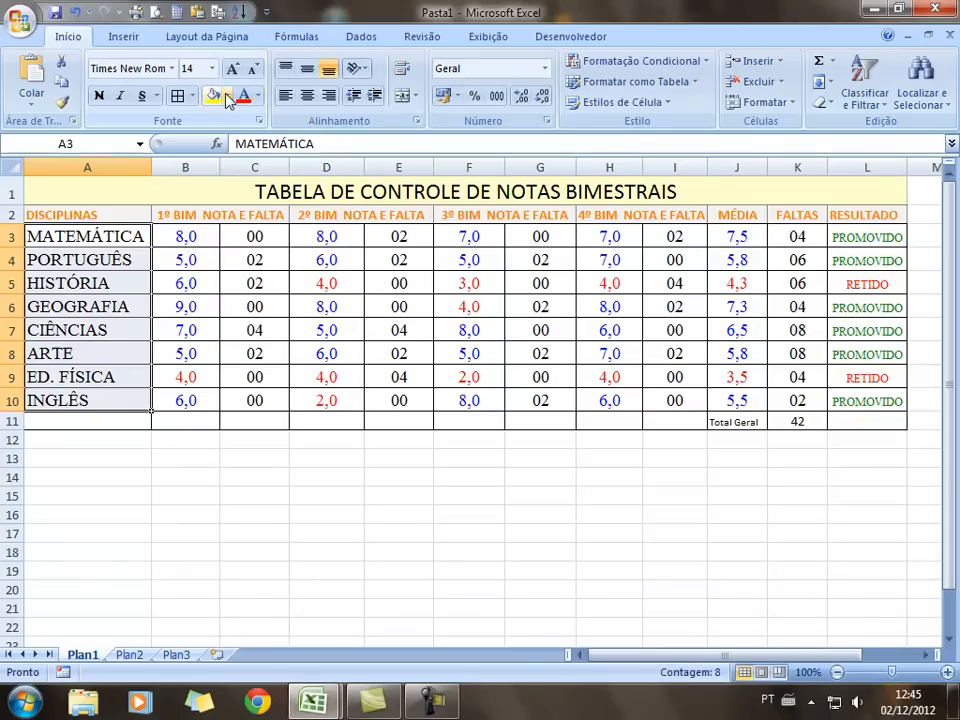
click(228, 96)
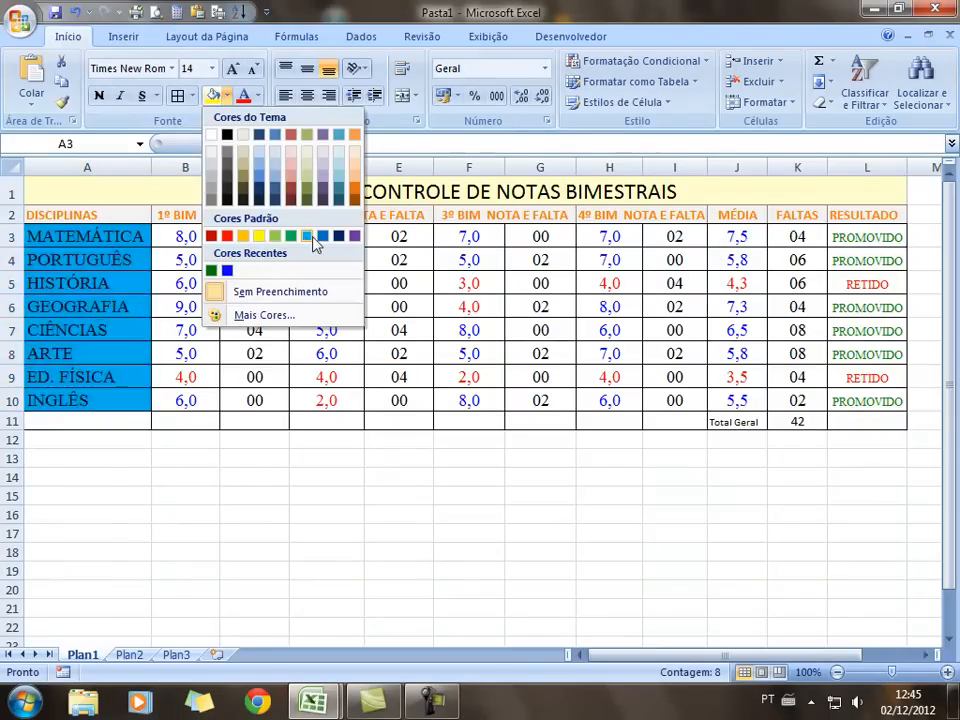
click(323, 158)
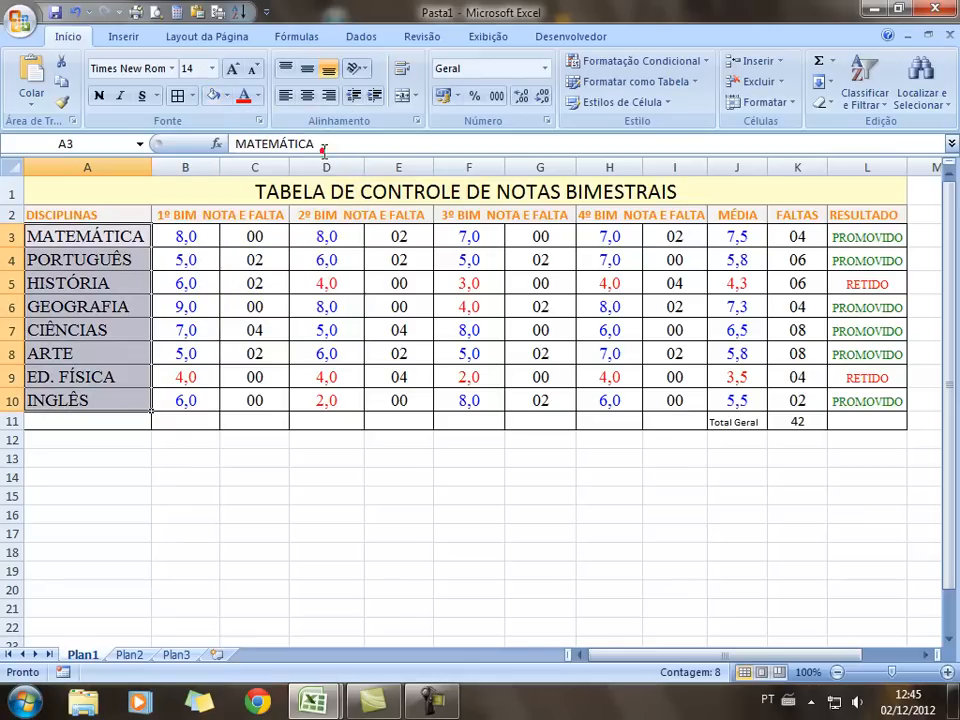
Multi-select grade columns B, D, F, H and J, then cancel the font colour menu
click(196, 236)
drag(194, 236, 204, 400)
drag(353, 247, 330, 400)
drag(474, 243, 476, 400)
drag(613, 239, 628, 400)
drag(743, 236, 744, 403)
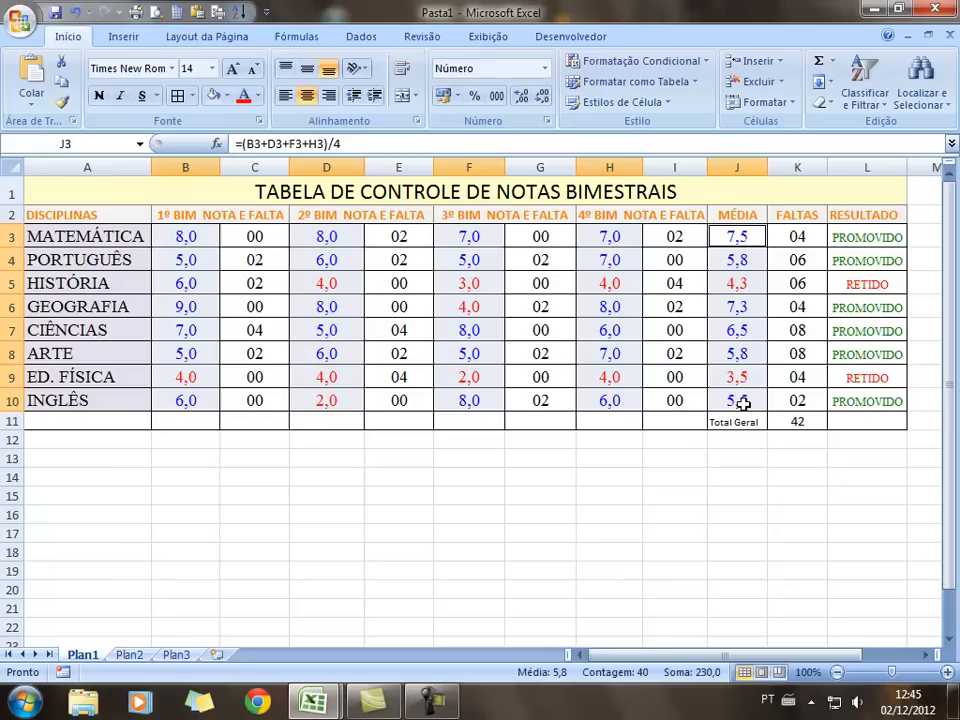
click(257, 96)
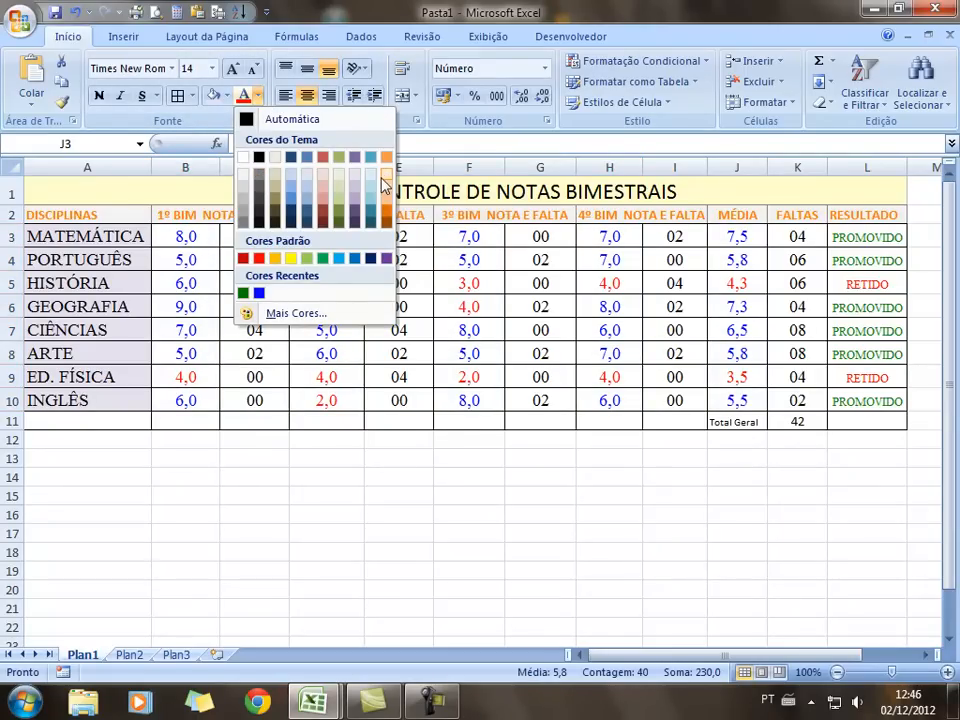
key(Escape)
click(345, 515)
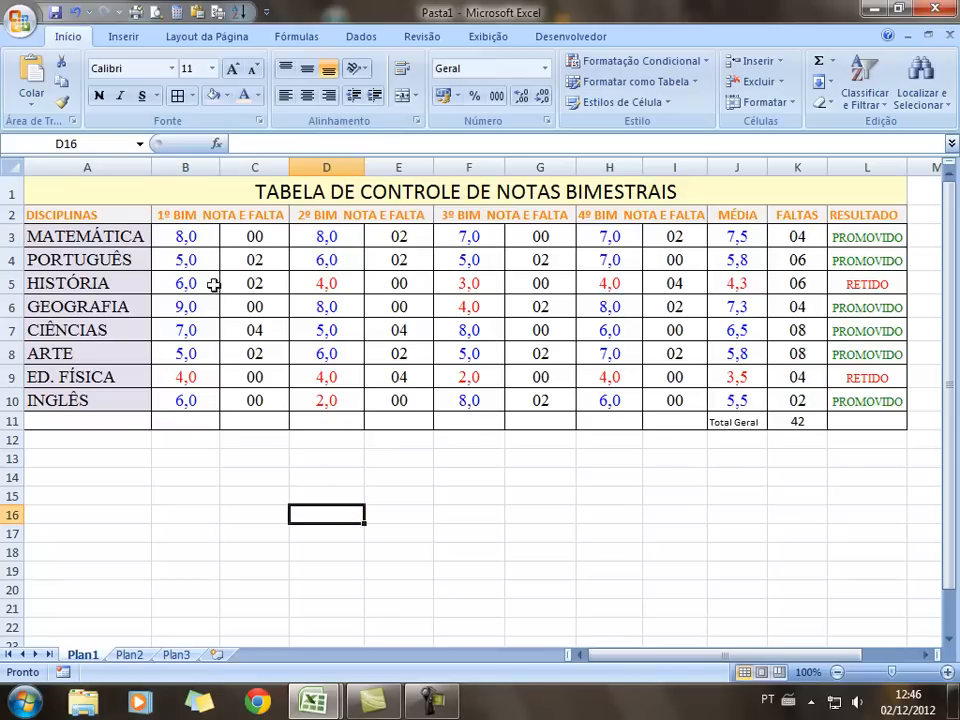
Reselect the B, D, F, H and J grade cells, then clear the selection
drag(194, 233, 197, 403)
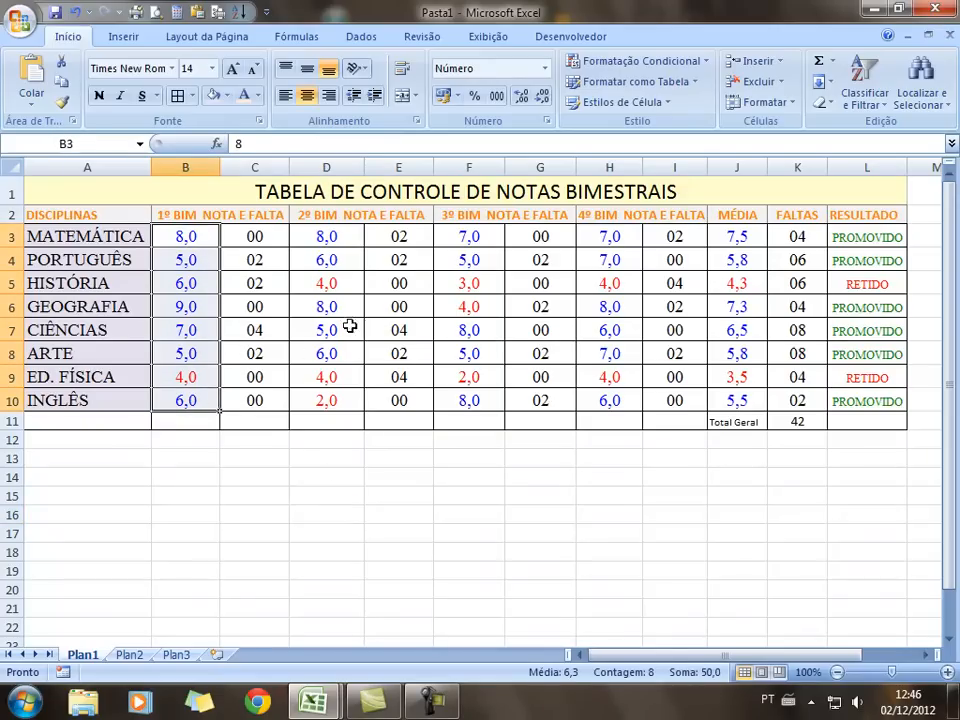
drag(321, 236, 321, 398)
drag(480, 236, 474, 401)
drag(609, 236, 609, 401)
drag(737, 236, 735, 400)
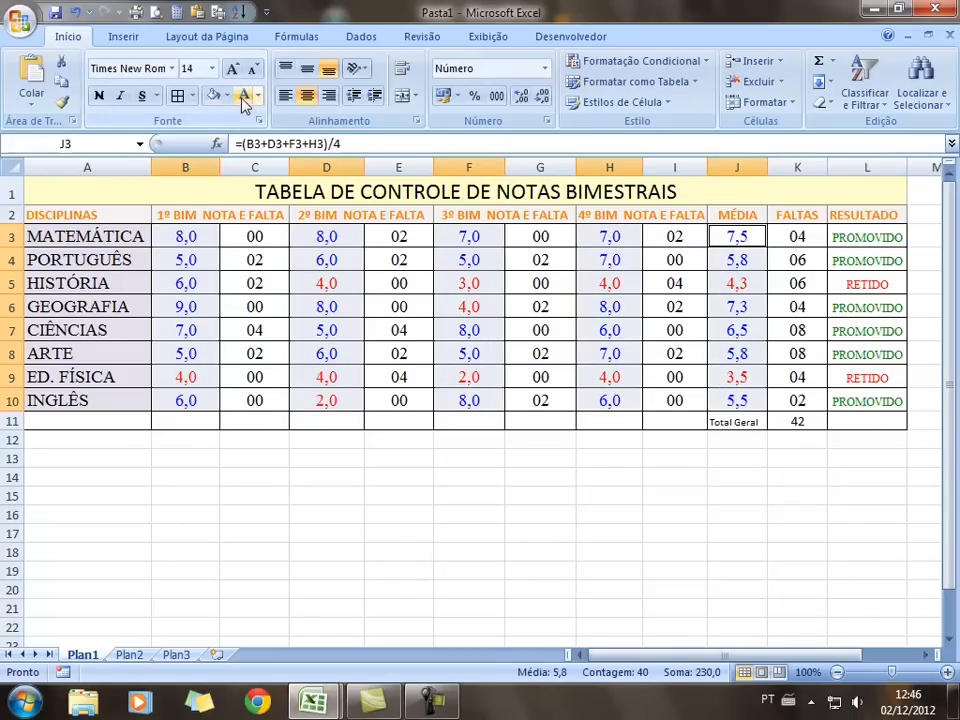
click(312, 527)
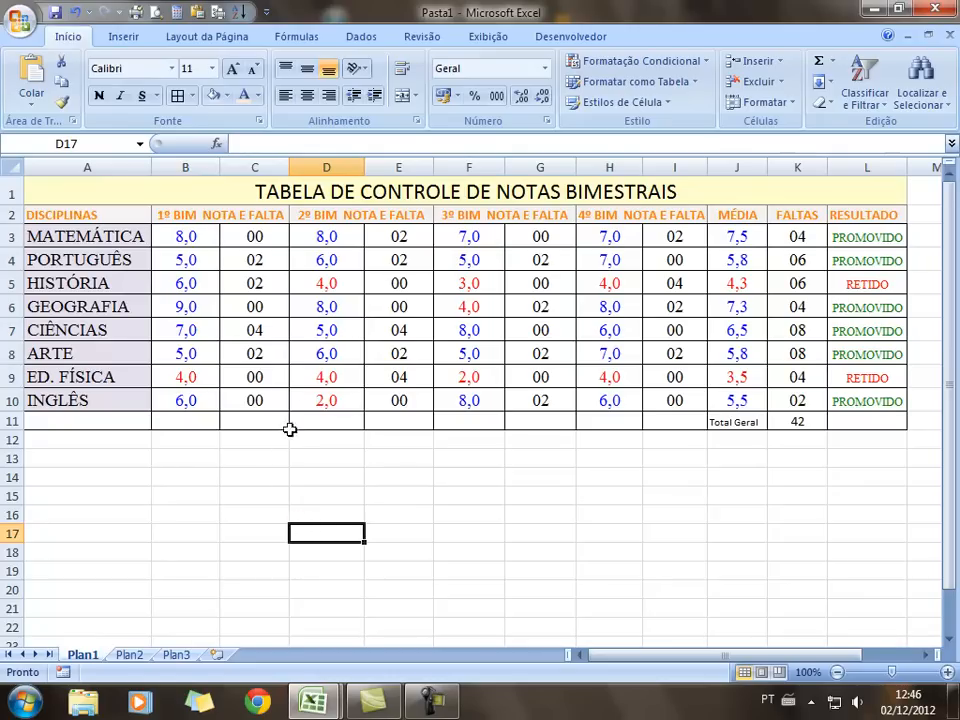
Fill B3:B10, D3:D10, F3:F10, H3:H10 and J3:J10 with light peach
drag(192, 236, 193, 398)
ctrl+drag(326, 236, 343, 400)
ctrl+drag(472, 242, 469, 400)
ctrl+drag(598, 242, 612, 400)
ctrl+drag(729, 234, 735, 390)
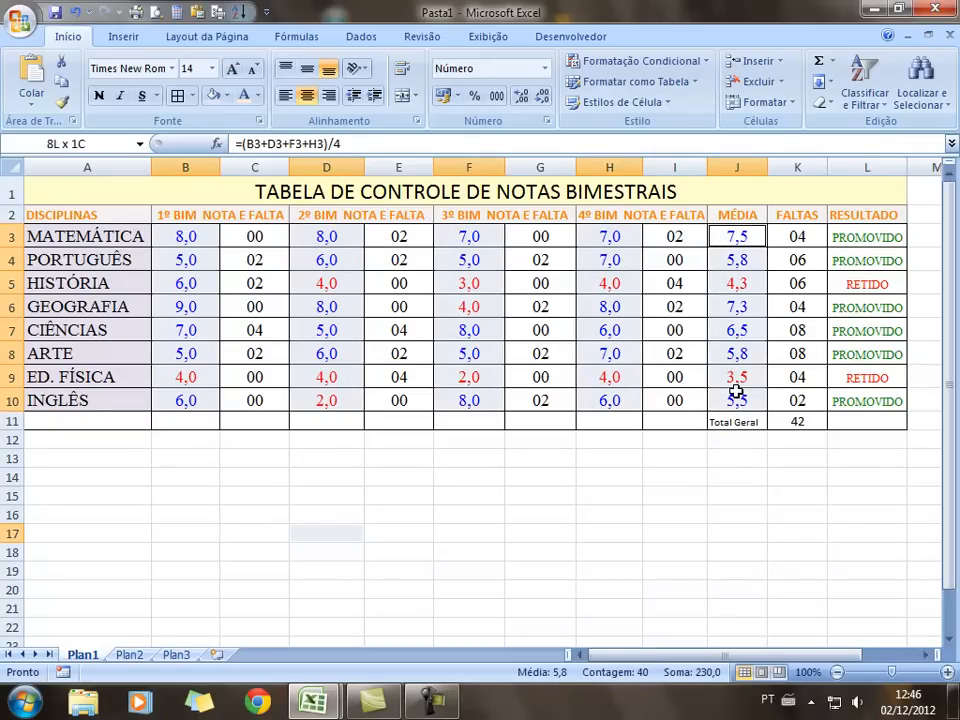
click(226, 95)
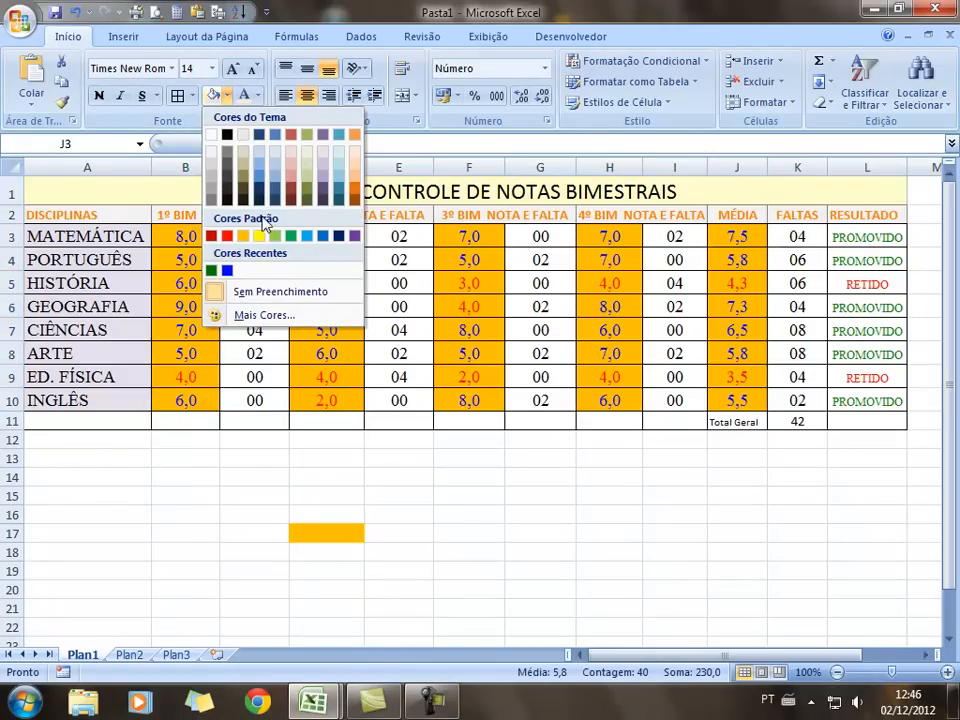
click(356, 160)
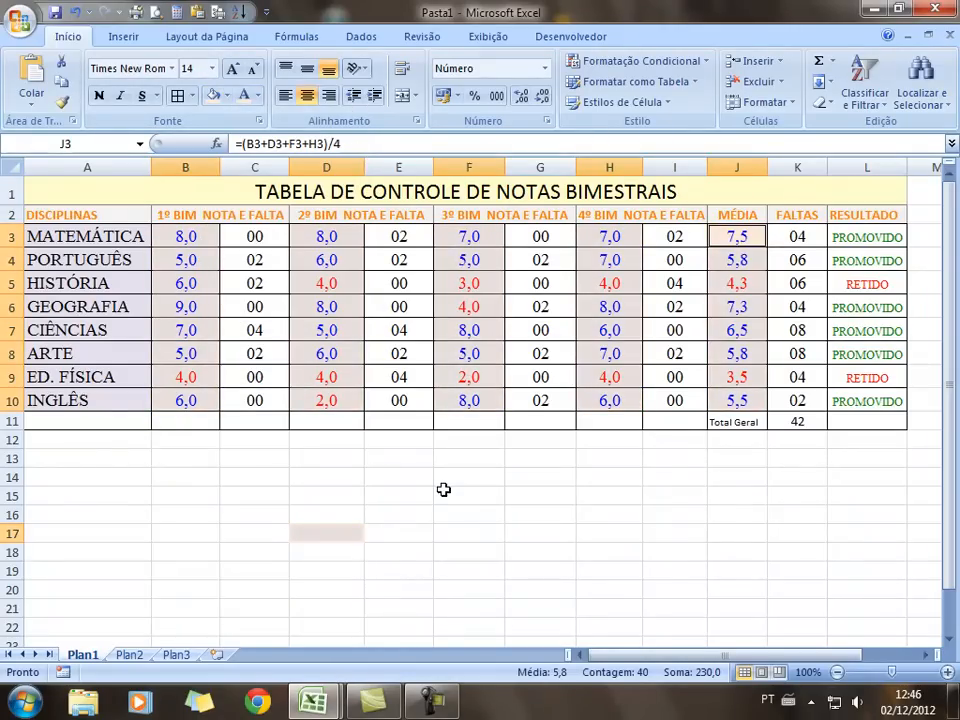
Give absence columns C, E, G, I and FALTAS column K (rows 3–10) a light tan fill
click(256, 232)
drag(255, 240, 270, 400)
drag(399, 238, 405, 400)
ctrl+click(540, 236)
drag(540, 236, 553, 396)
drag(674, 236, 672, 400)
drag(810, 246, 801, 401)
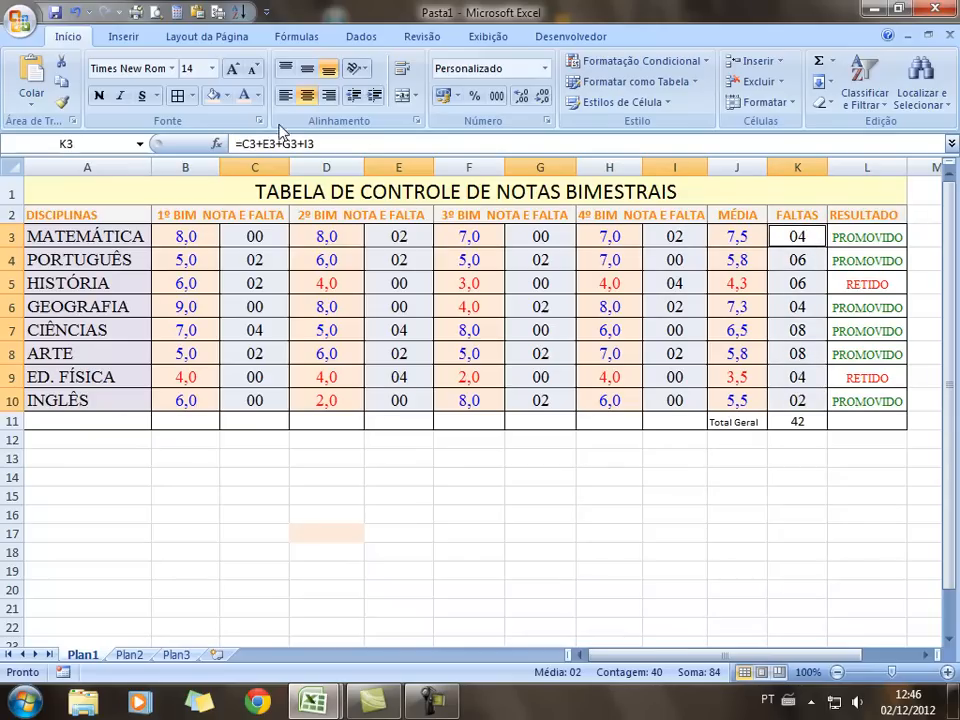
click(227, 95)
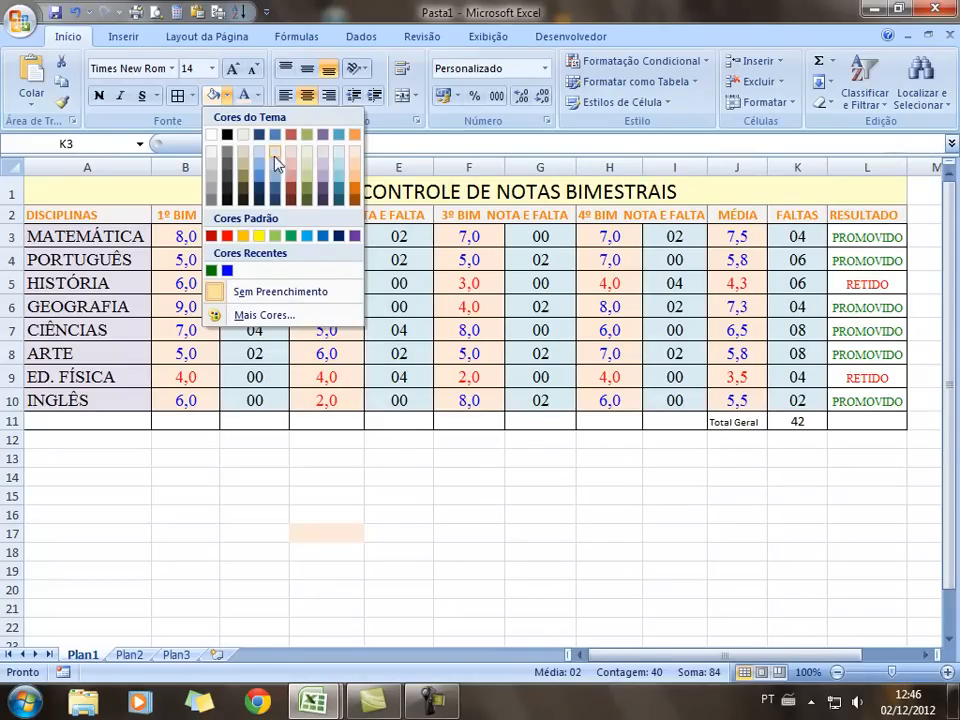
click(245, 153)
Select the RESULTADO cells L3:L10
click(336, 480)
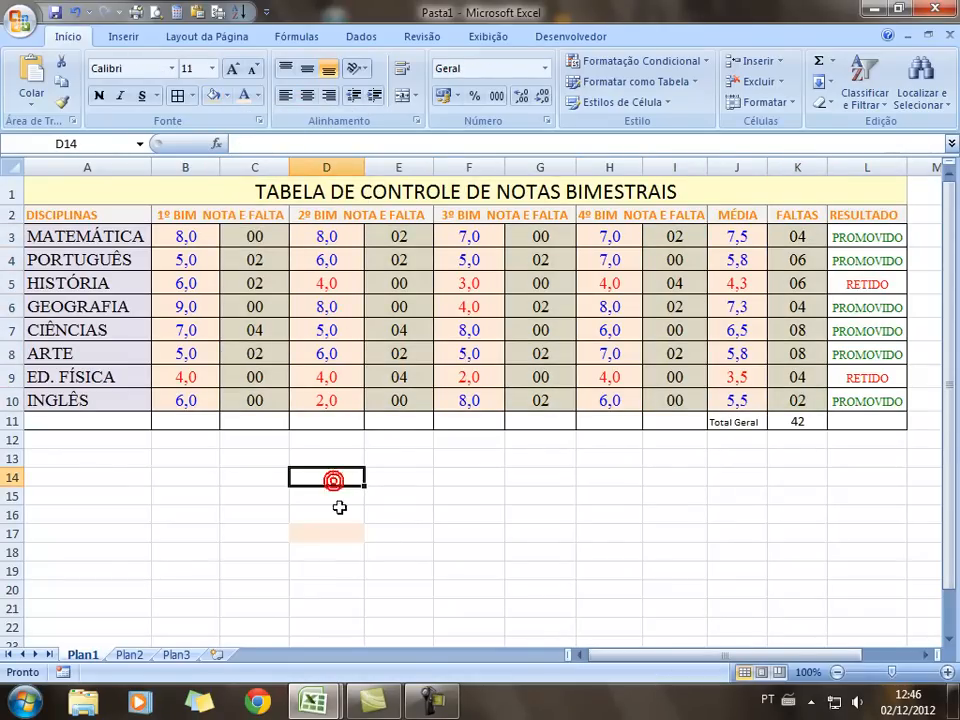
click(900, 238)
drag(900, 238, 889, 402)
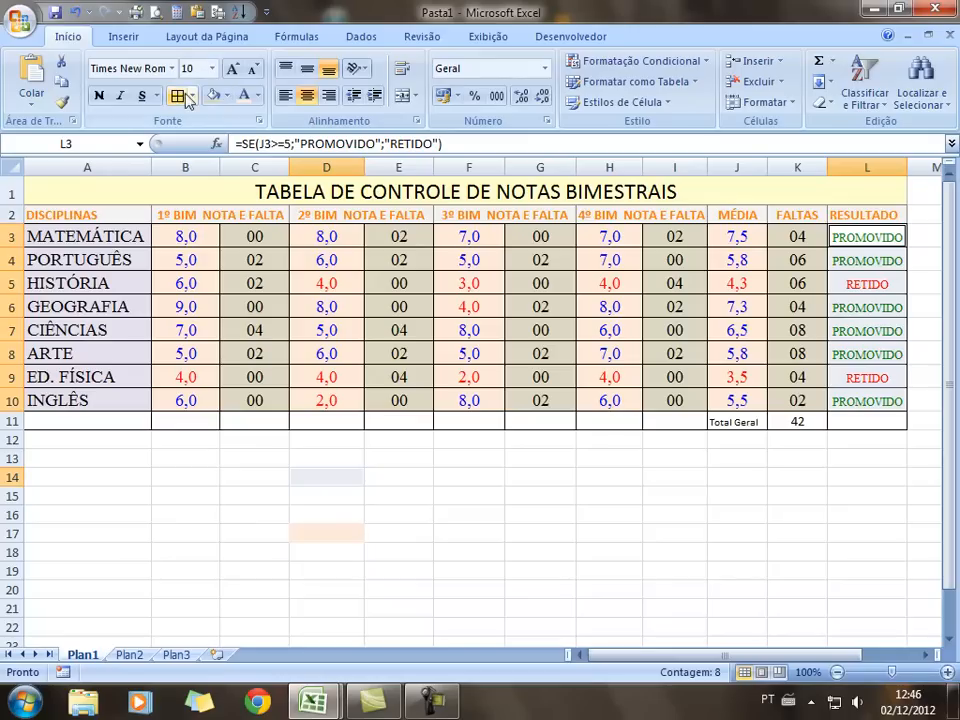
Shade L3:L10 pale grey and fill Total Geral row 11 with a custom light yellow
click(227, 96)
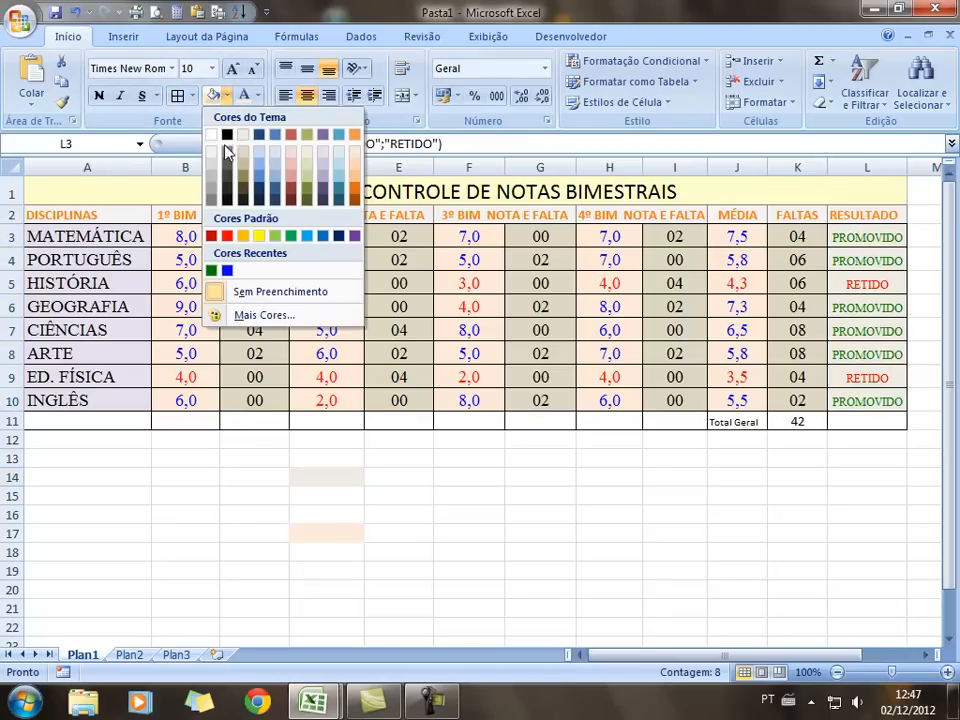
click(211, 170)
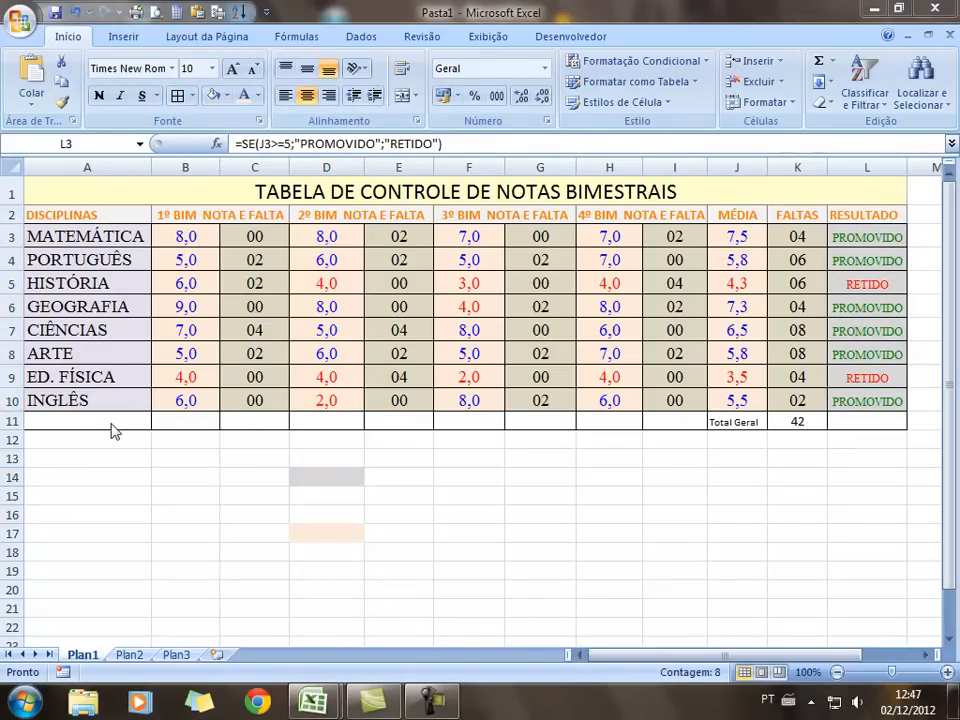
drag(118, 423, 862, 419)
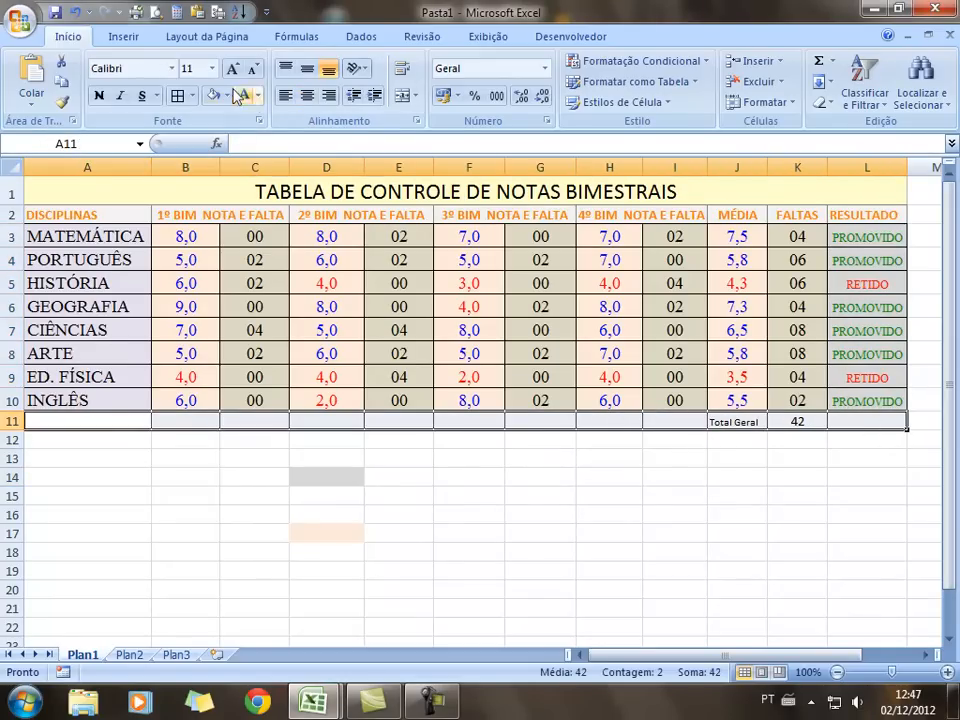
click(227, 95)
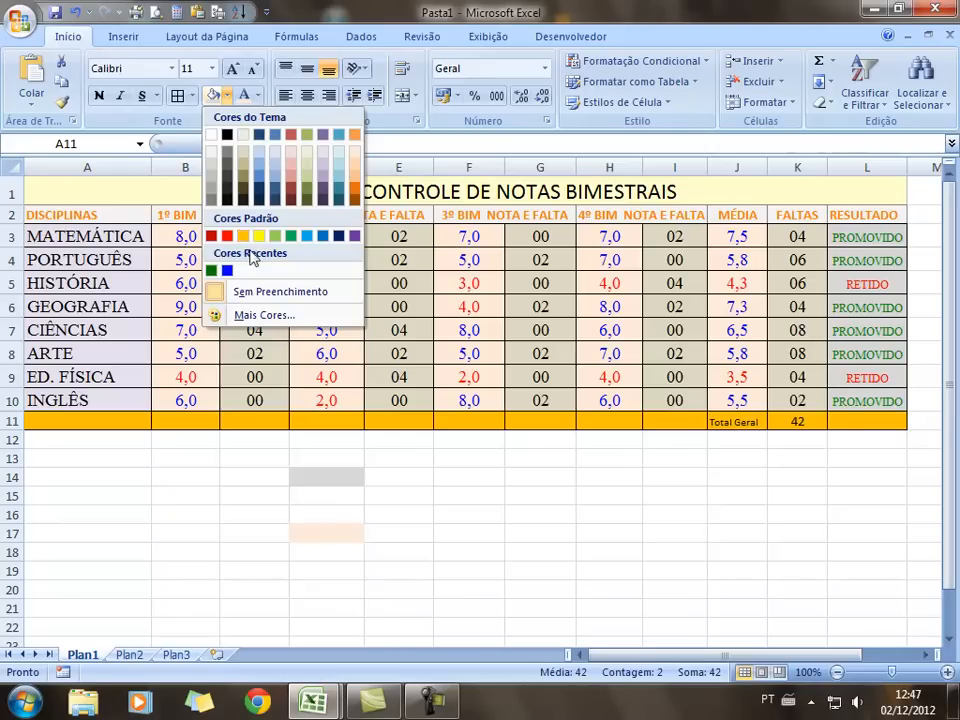
click(232, 315)
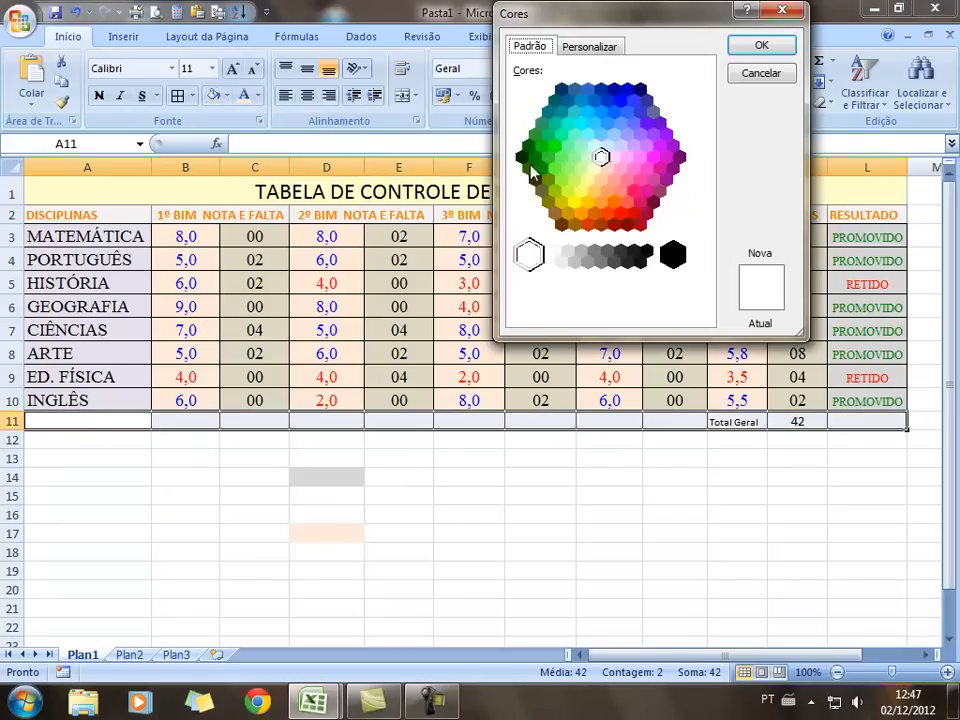
click(595, 170)
click(761, 45)
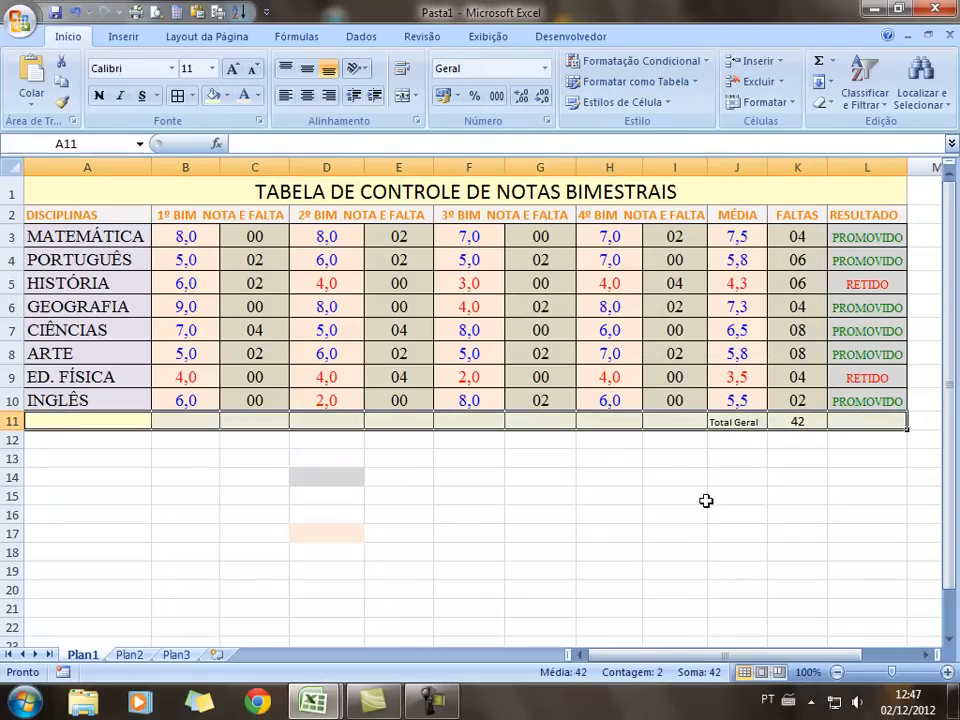
click(704, 530)
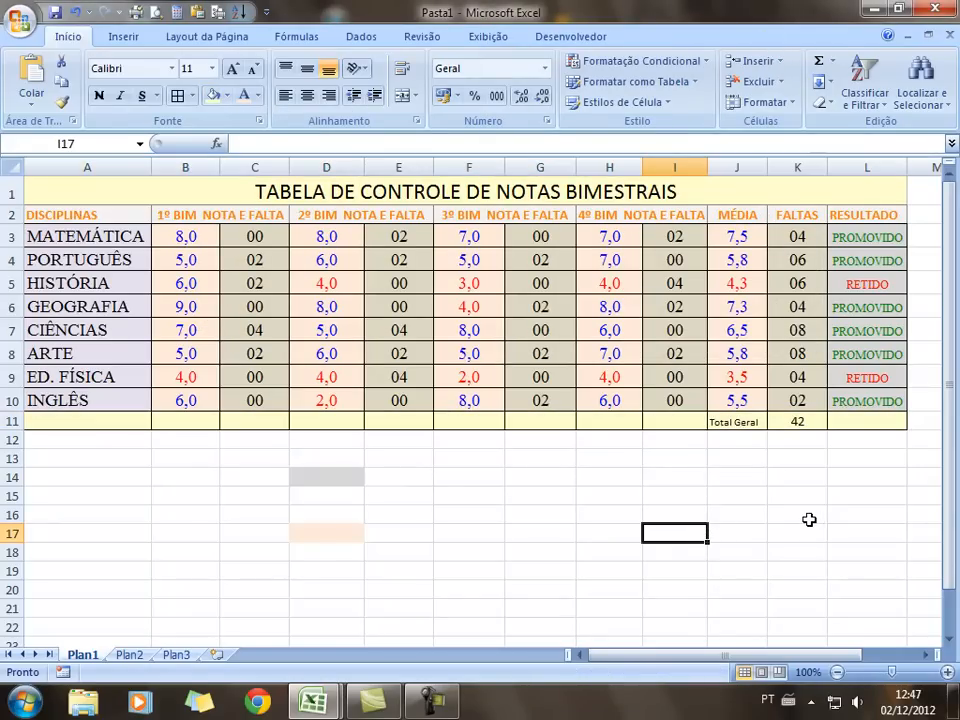
Reset the stray peach cell D17 below the table to the Normal cell style
drag(326, 456, 339, 570)
click(488, 577)
click(333, 479)
click(332, 537)
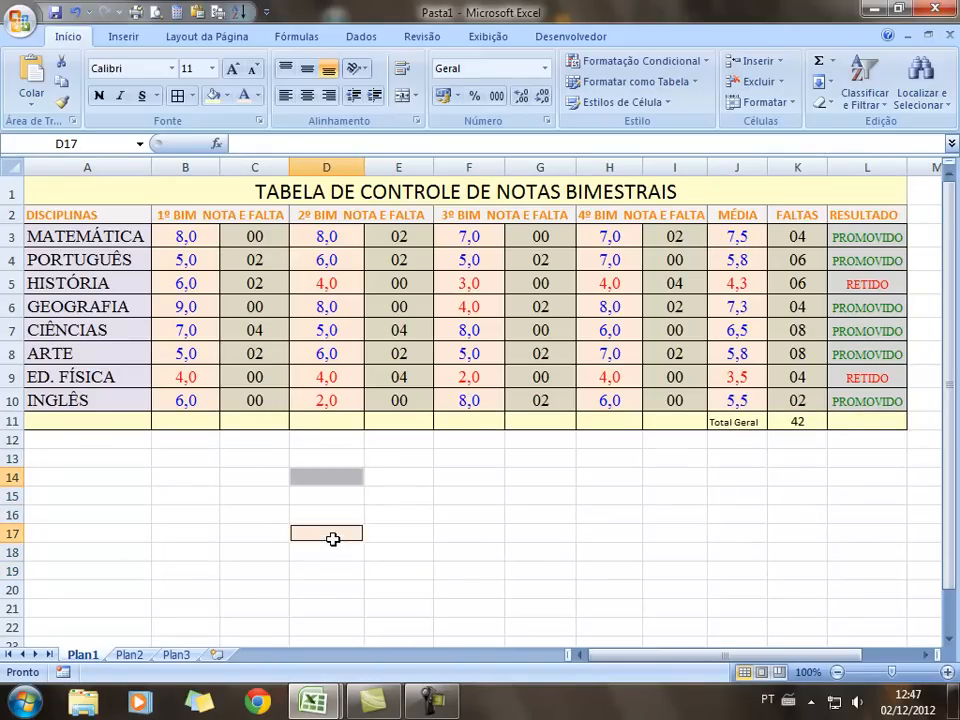
click(665, 102)
click(433, 155)
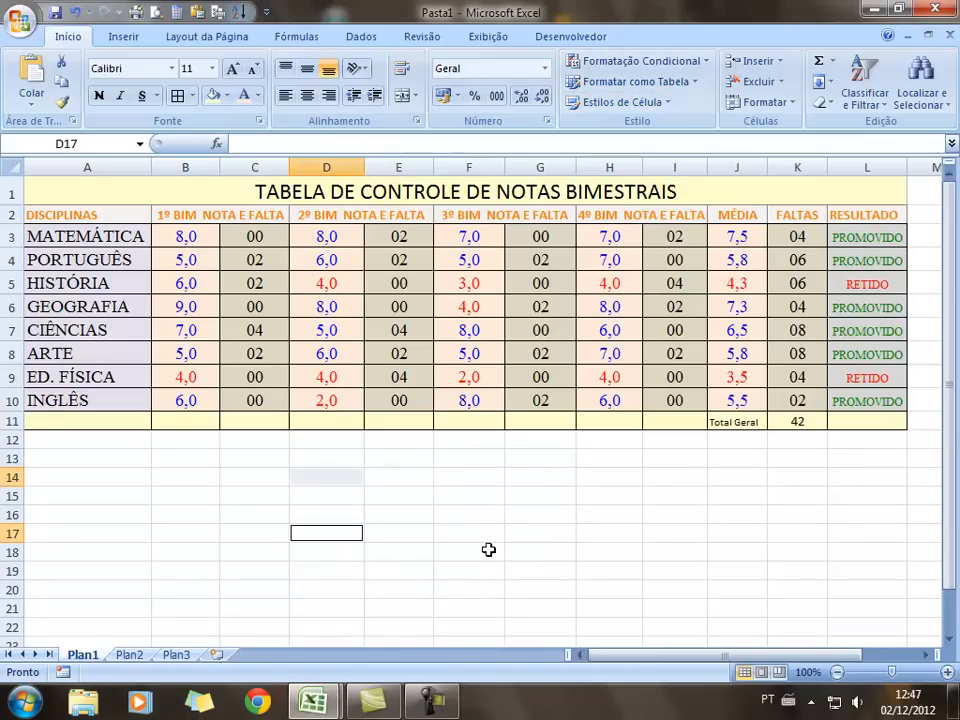
click(490, 550)
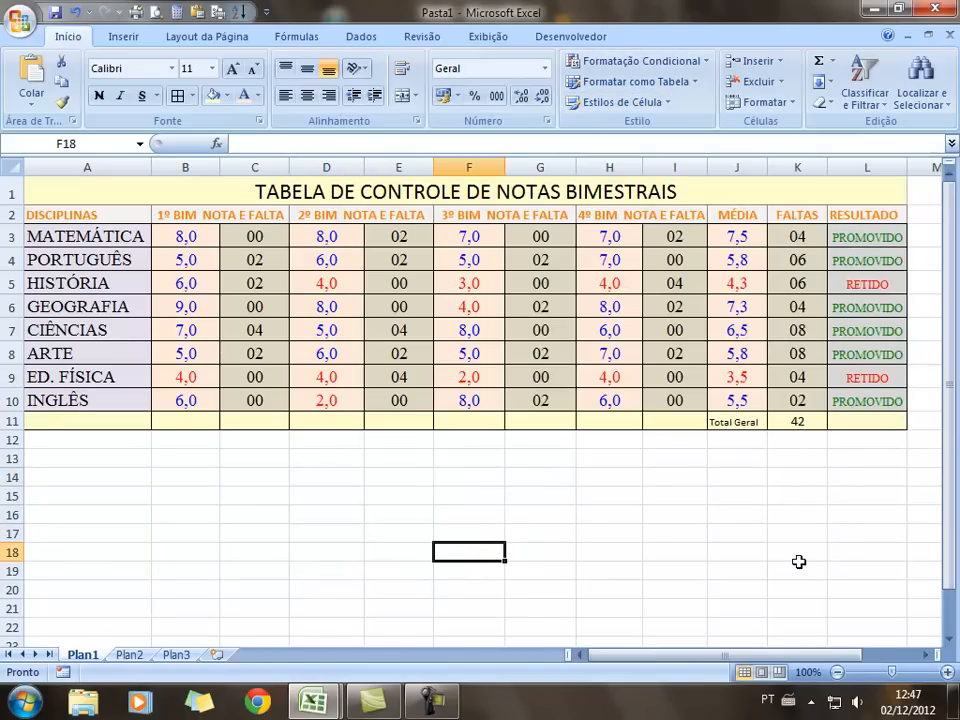